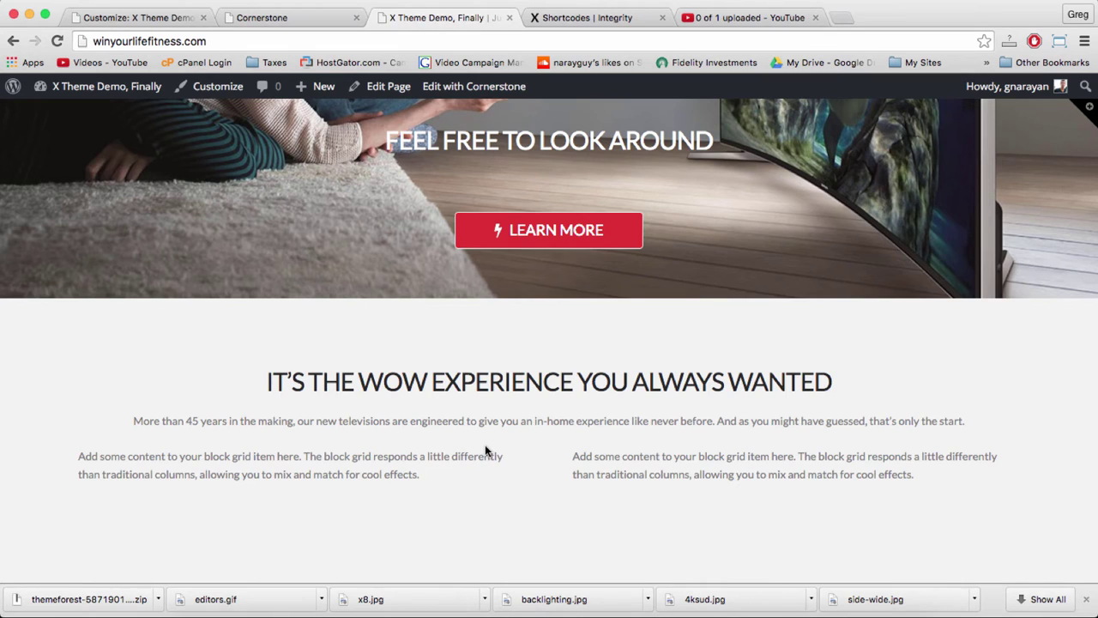
# - Look over the theme customizer, the live homepage and the Integrity shortcodes demo page, then return to the page builder
pyautogui.scroll(-3, 484, 451)
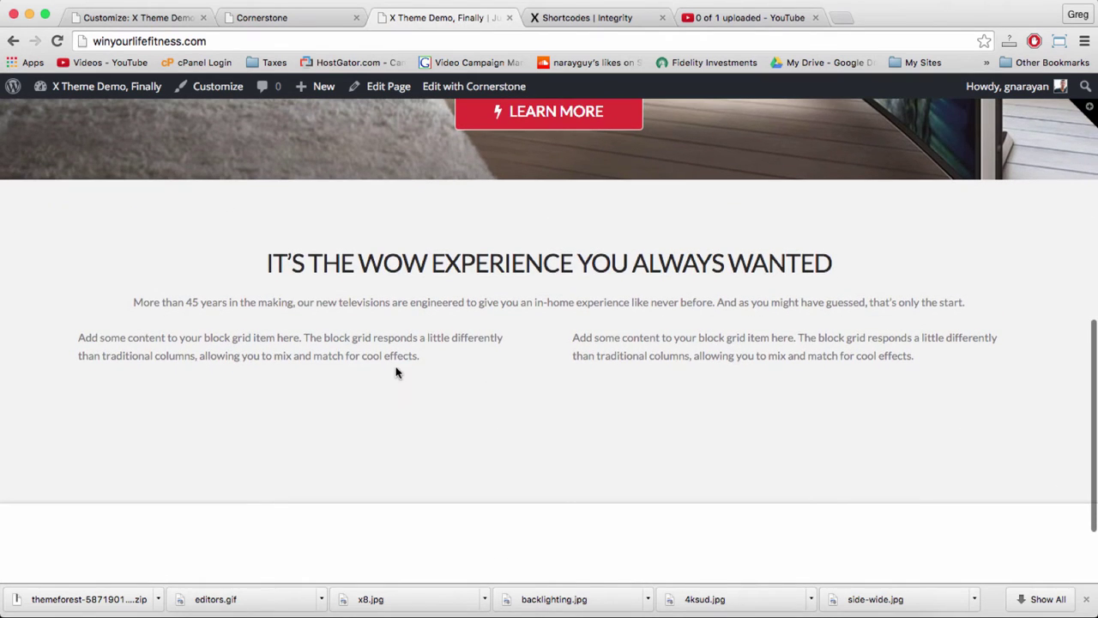
pyautogui.scroll(-2, 397, 373)
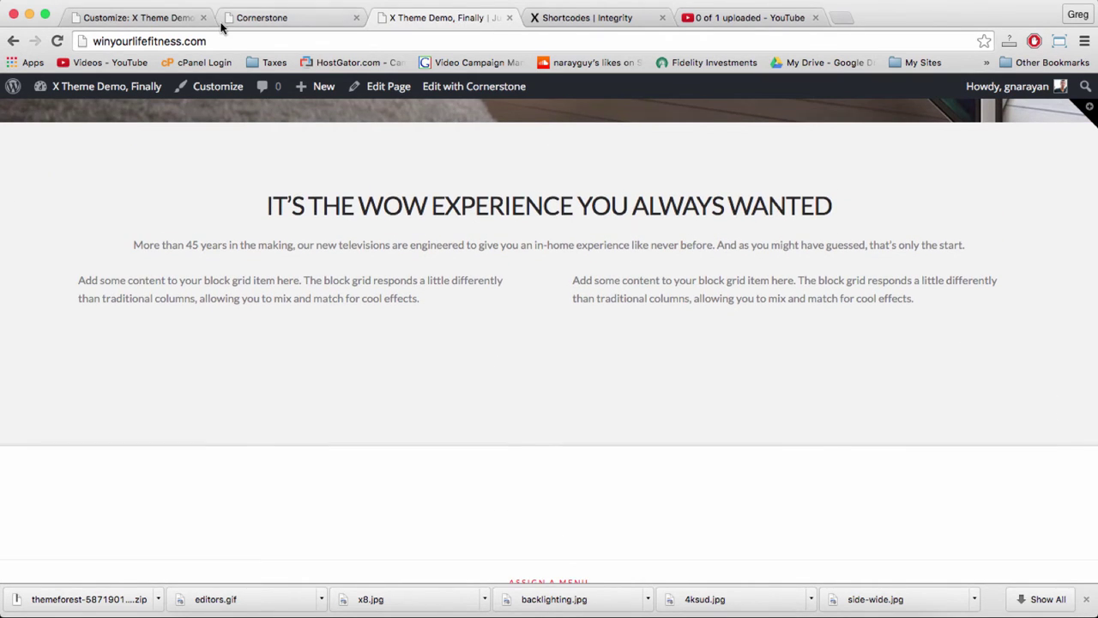
pyautogui.click(136, 25)
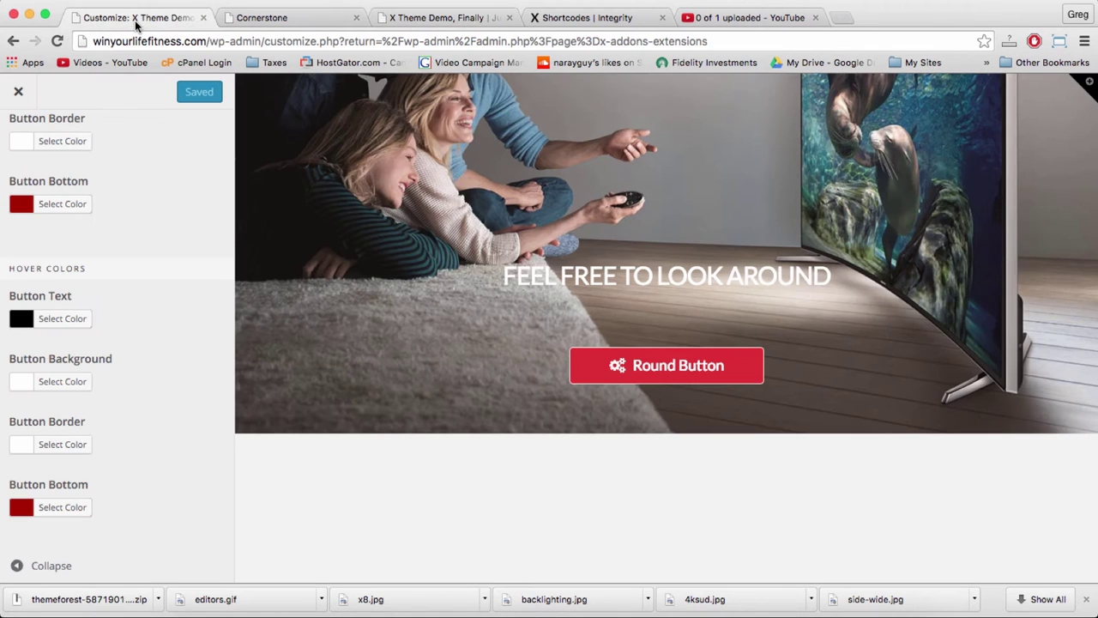
pyautogui.click(271, 21)
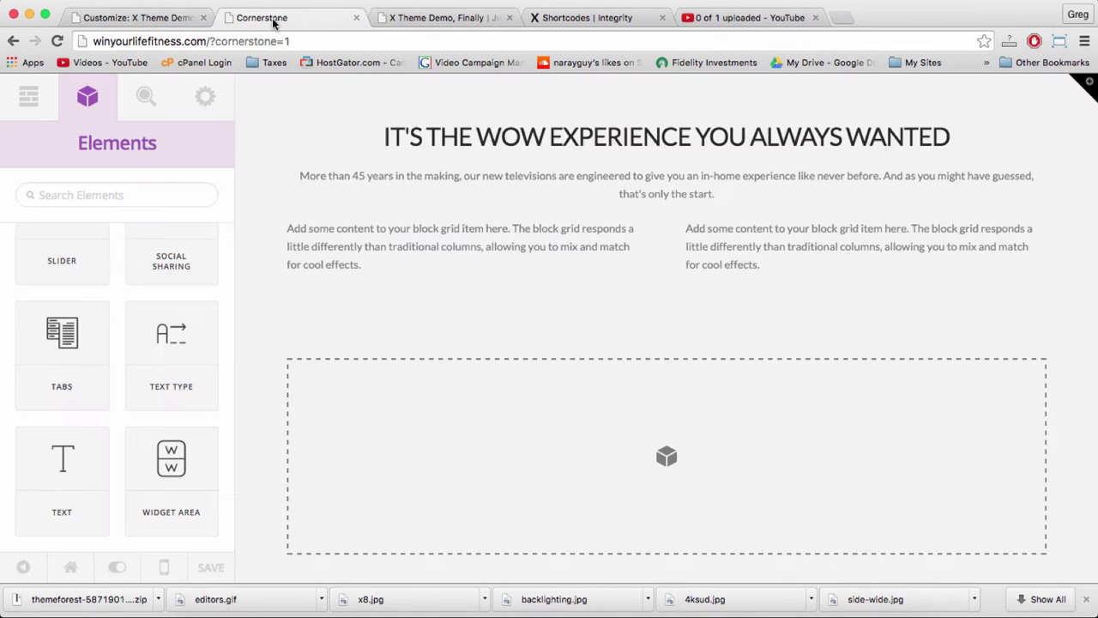
pyautogui.click(447, 19)
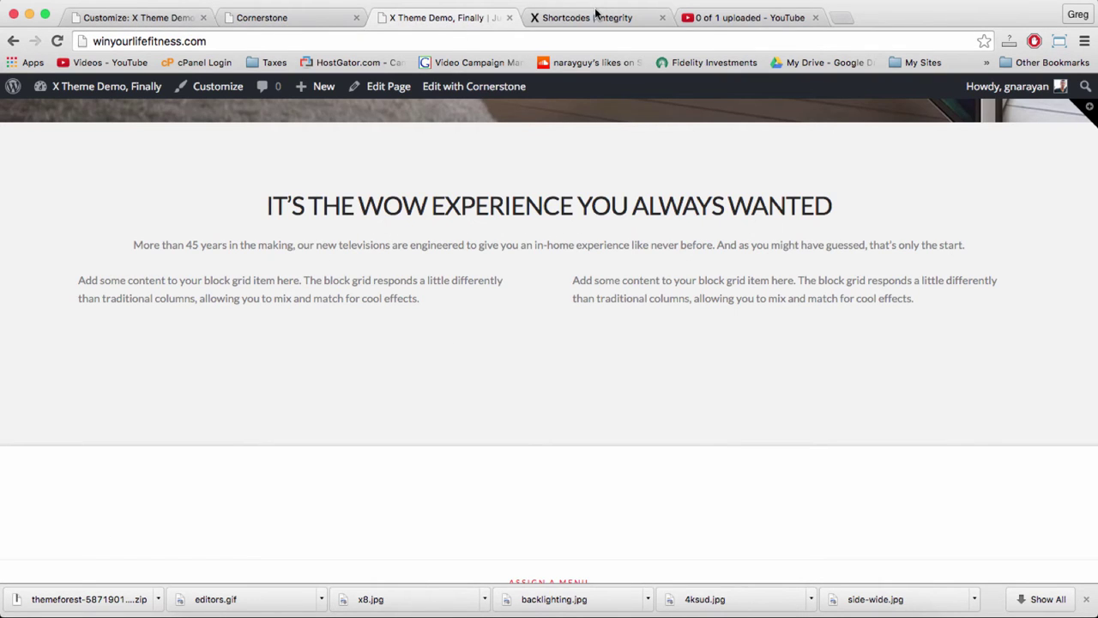
pyautogui.click(594, 15)
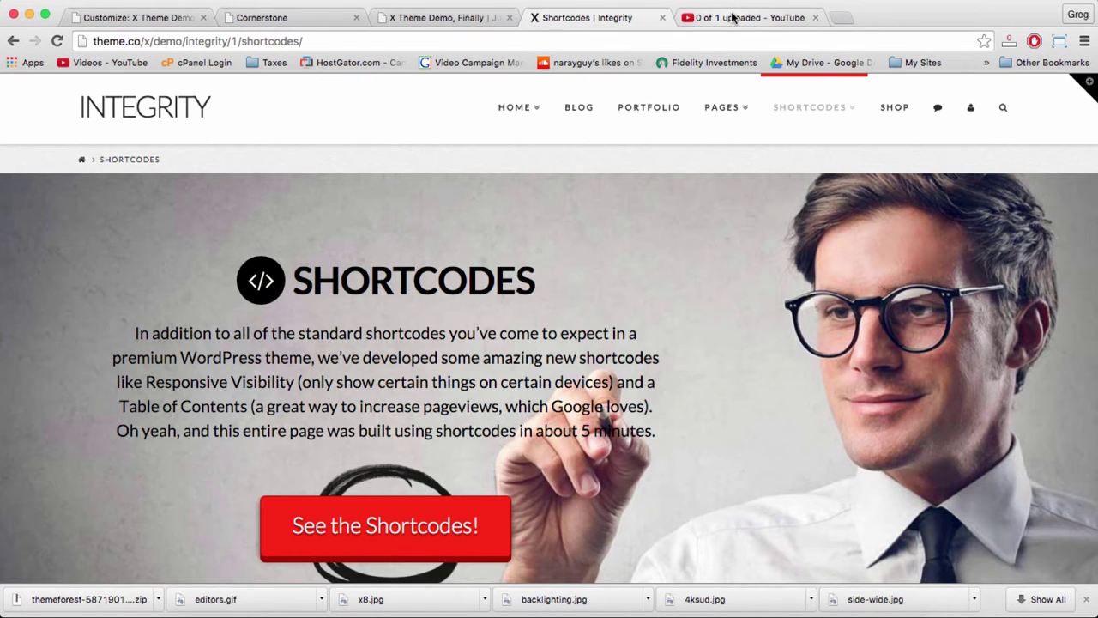
pyautogui.click(441, 19)
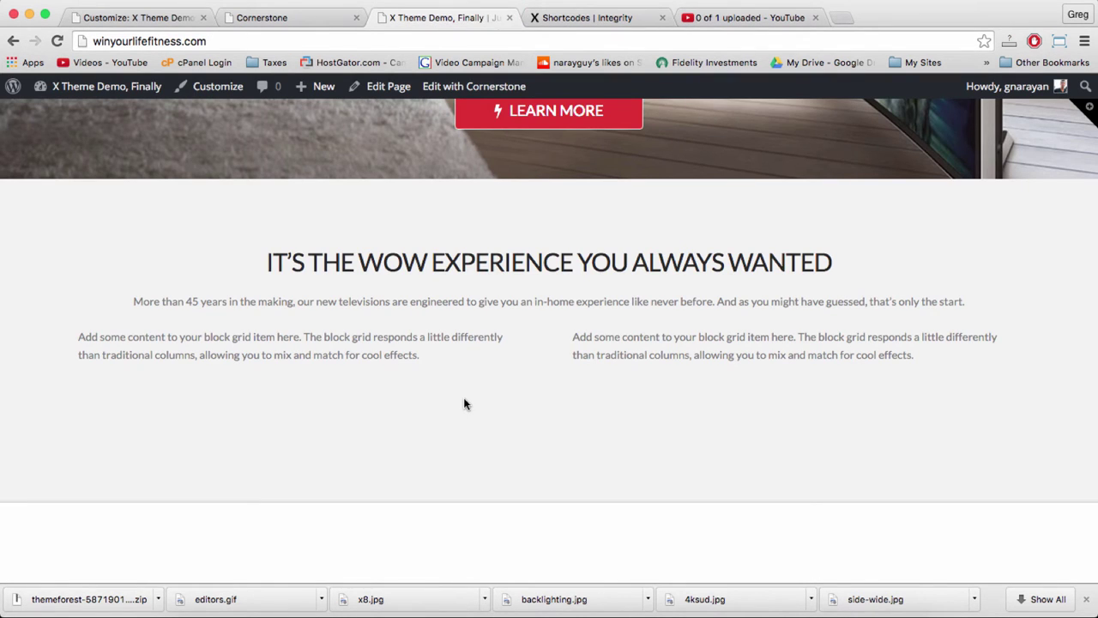
pyautogui.click(289, 15)
# - Add a Text element to the empty section reading 'VISION IS THE ART OF SEEING WHAT'S INVISIBLE TO OTHERS'
pyautogui.scroll(-2, 268, 309)
pyautogui.scroll(-4, 266, 309)
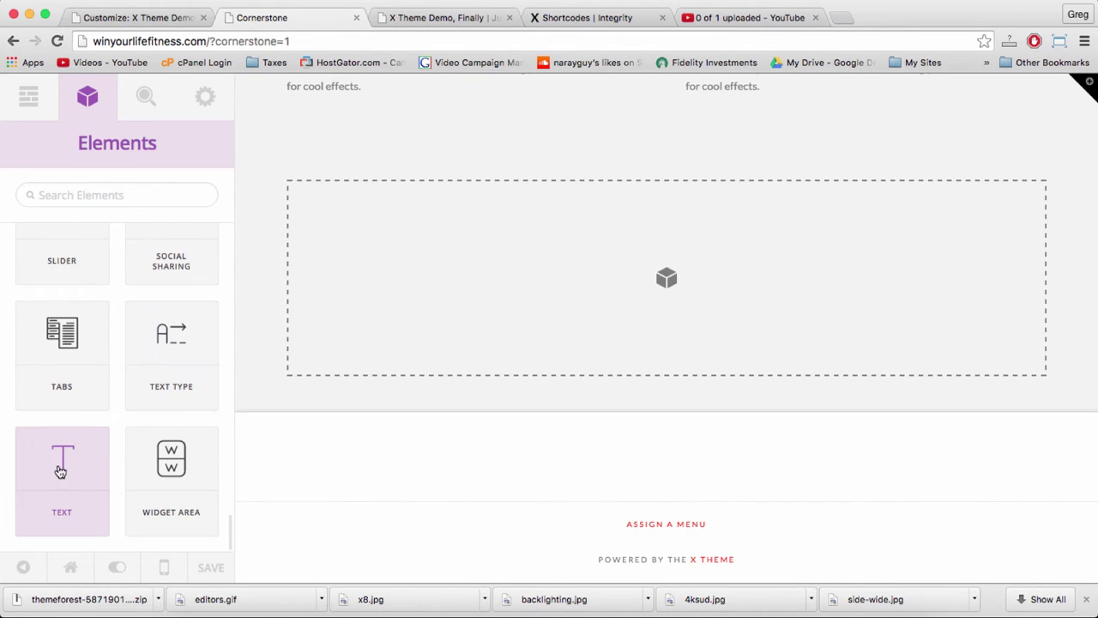
pyautogui.moveTo(56, 464)
pyautogui.mouseDown()
pyautogui.moveTo(454, 328)
pyautogui.moveTo(518, 295)
pyautogui.mouseUp()
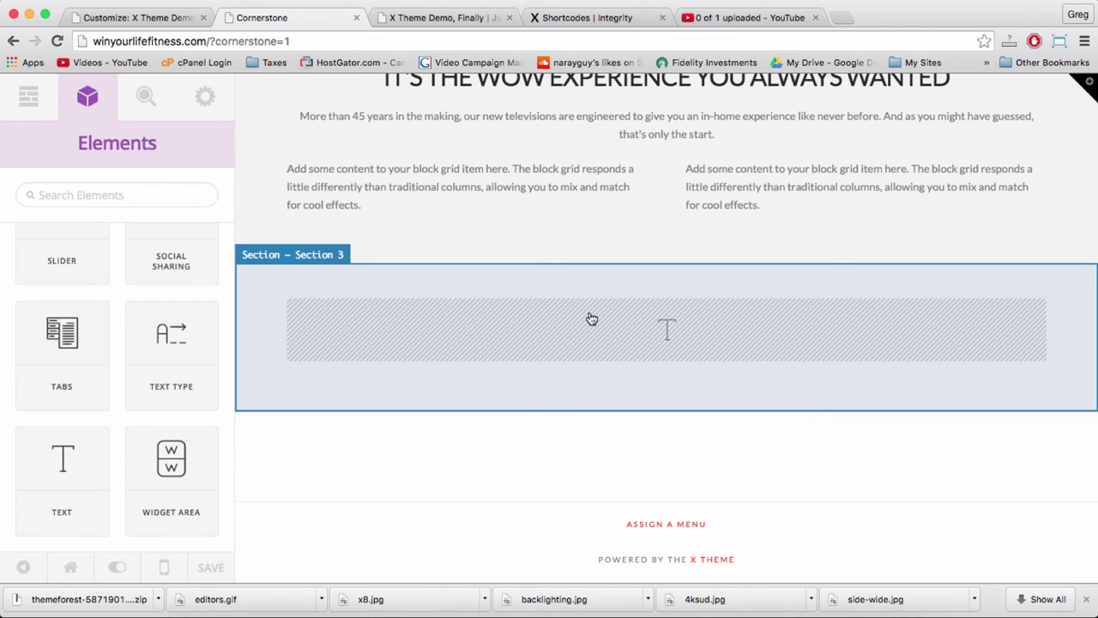
pyautogui.click(672, 332)
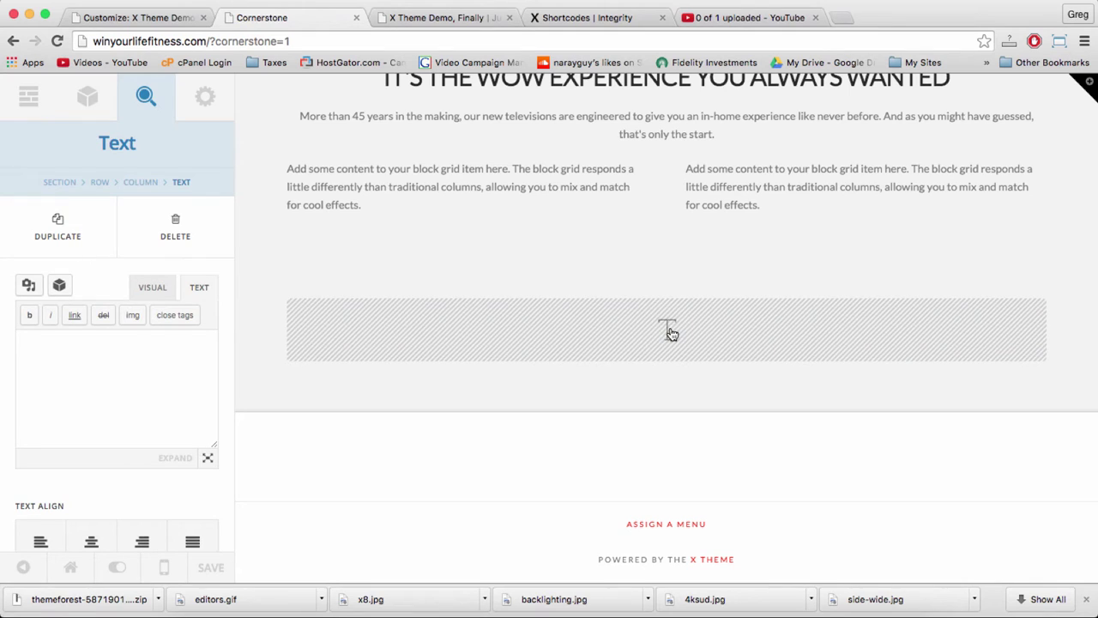
pyautogui.write('"VISION IS THE ART OF SEEING WHAT\'S INVISIBLE TO OTHERS"')
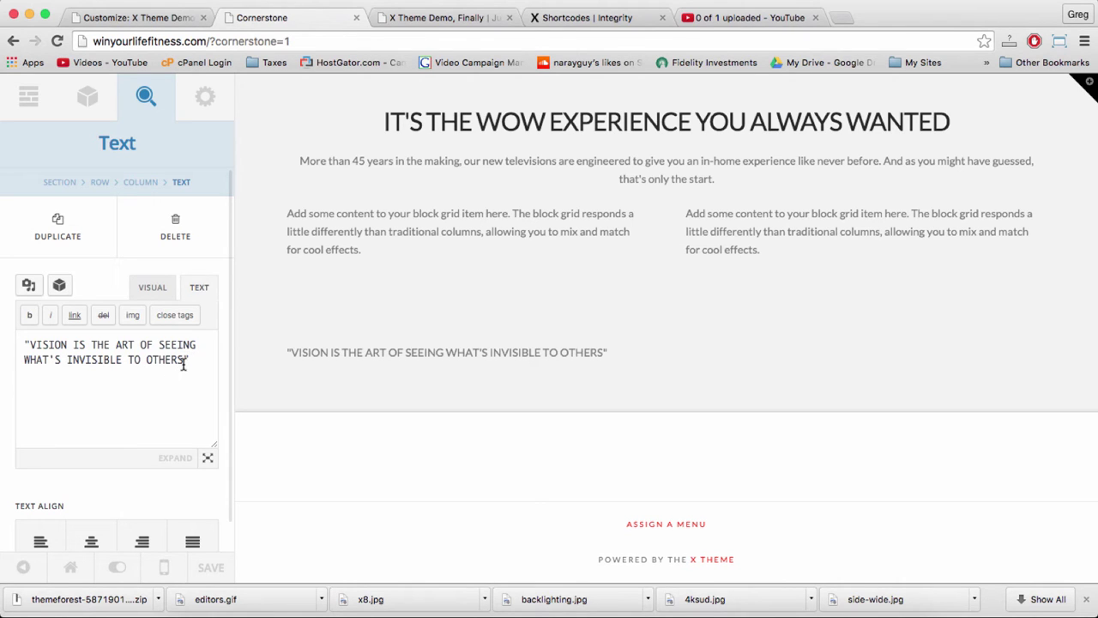
pyautogui.click(845, 21)
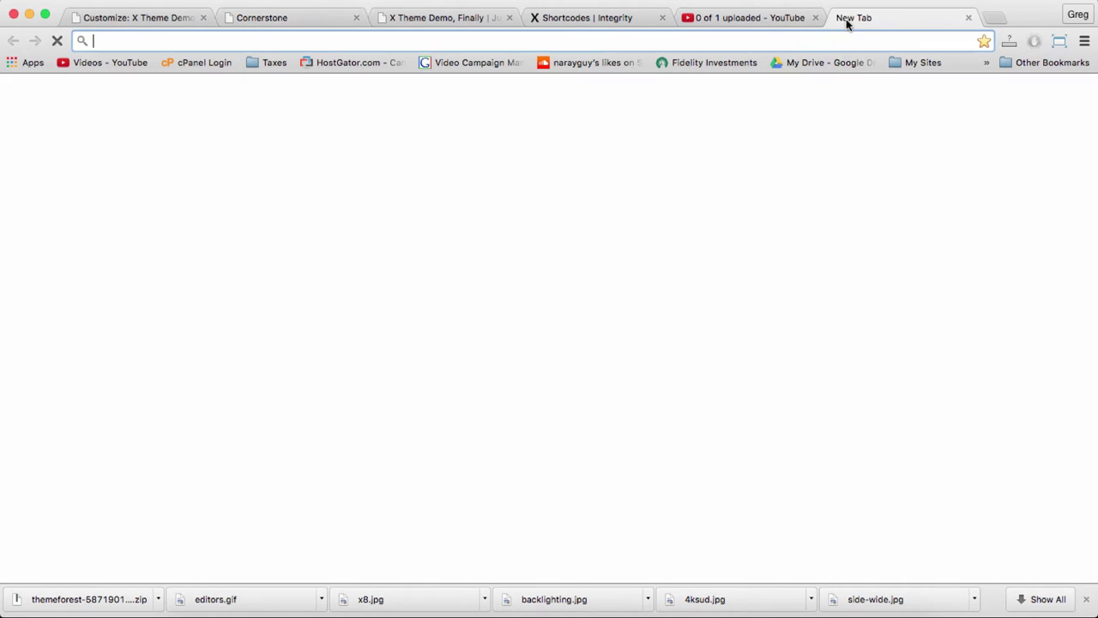
pyautogui.write('QUOTES')
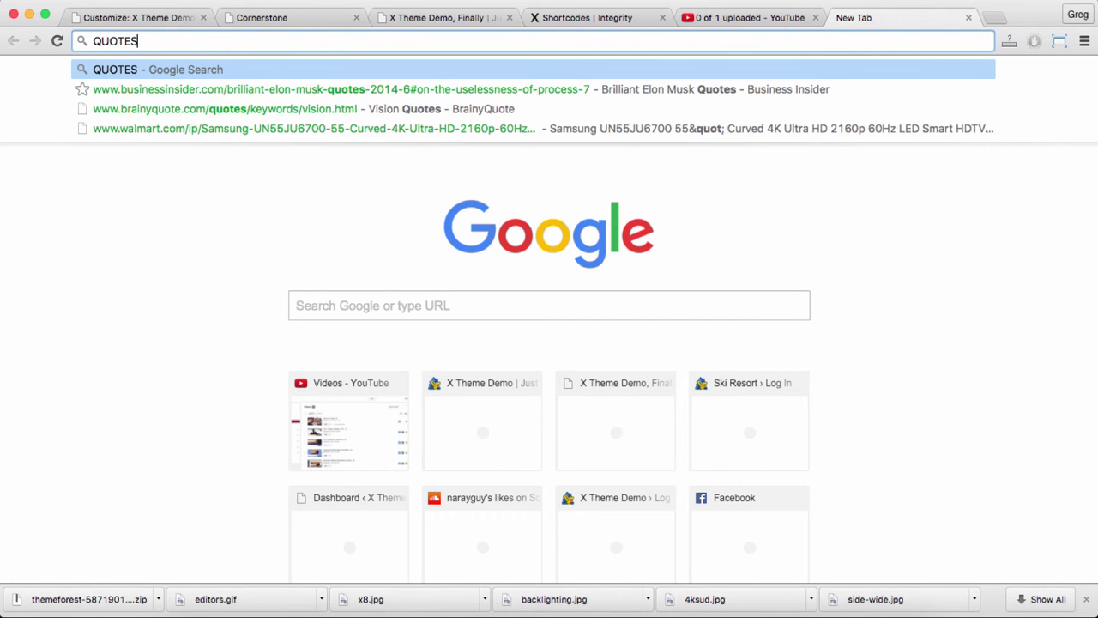
pyautogui.write(' ABOUT VISION')
pyautogui.press('Return')
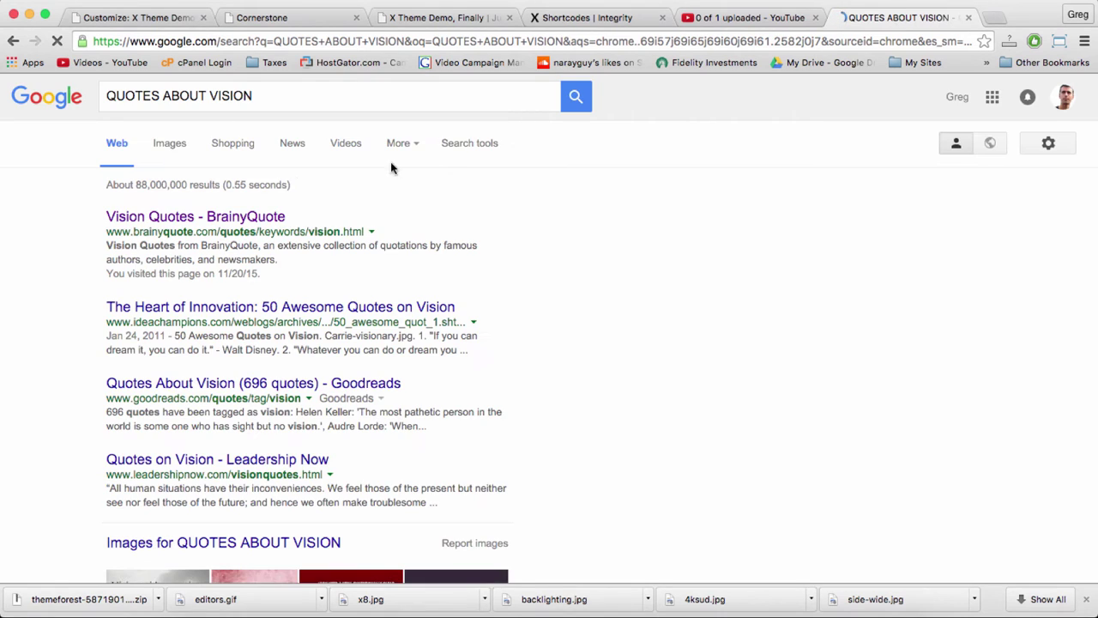
pyautogui.click(969, 17)
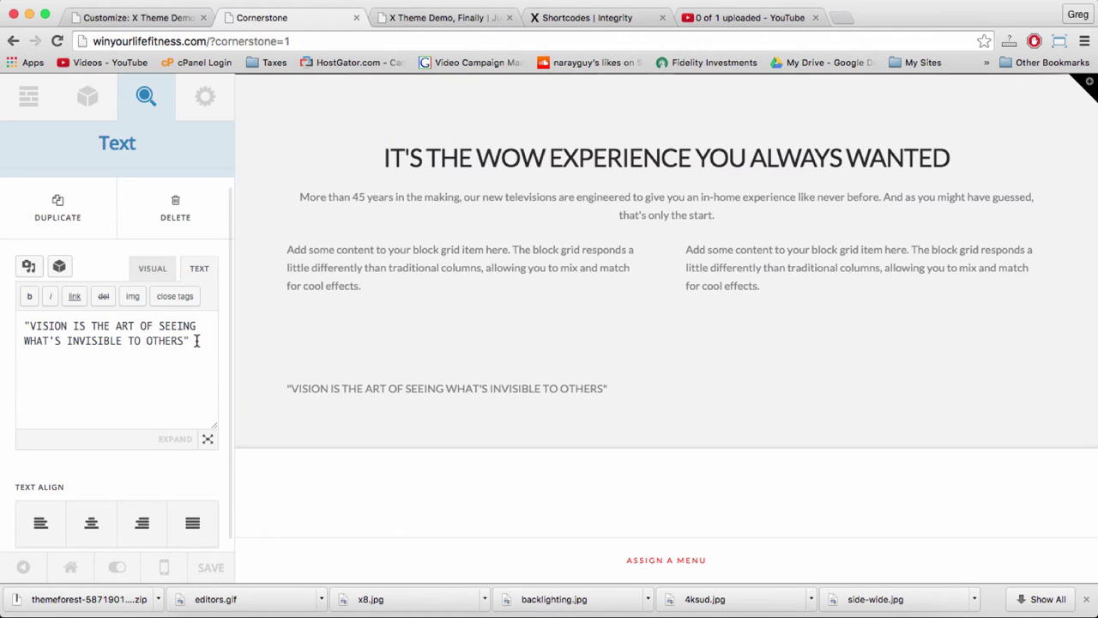
# - Centre-align the vision quote text and format it as Heading 1
pyautogui.moveTo(197, 341); pyautogui.dragTo(5, 312)
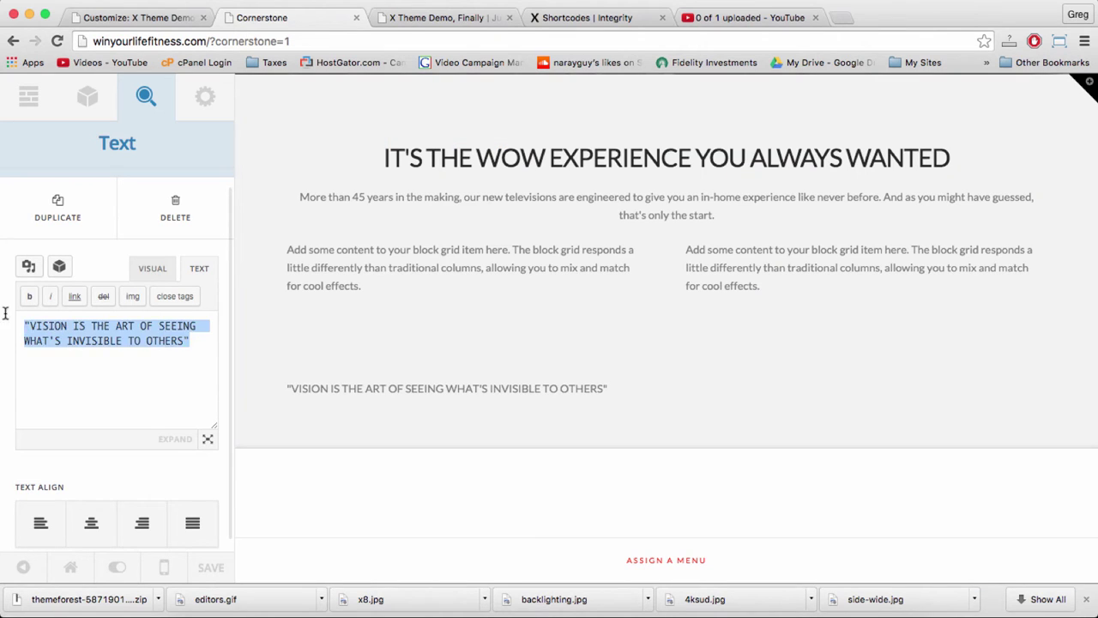
pyautogui.click(156, 268)
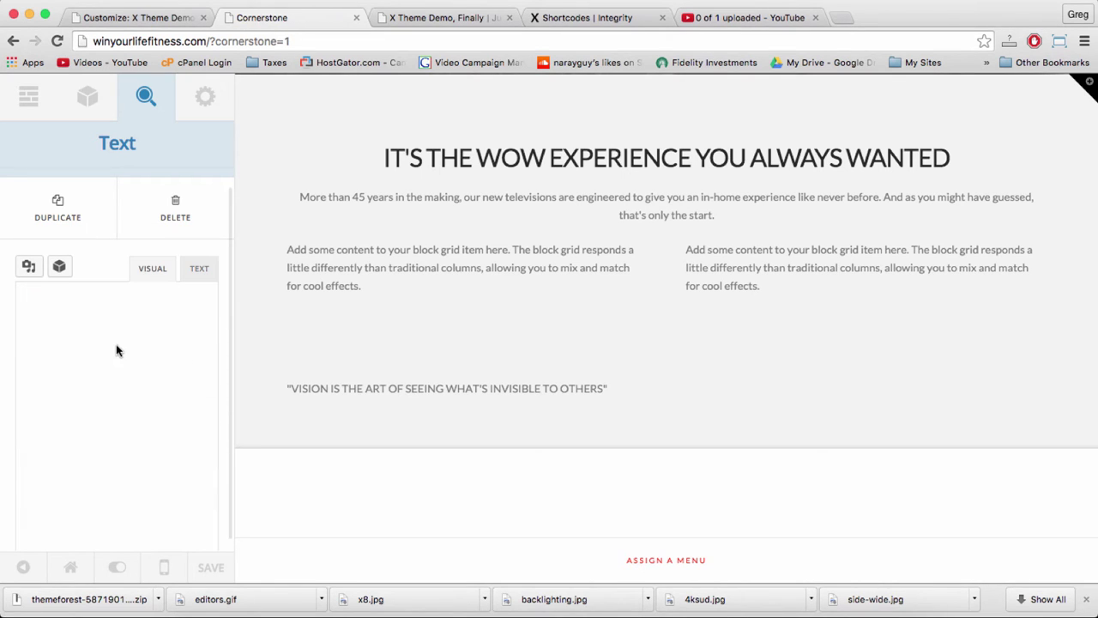
pyautogui.tripleClick(119, 443)
pyautogui.click(95, 317)
pyautogui.click(94, 338)
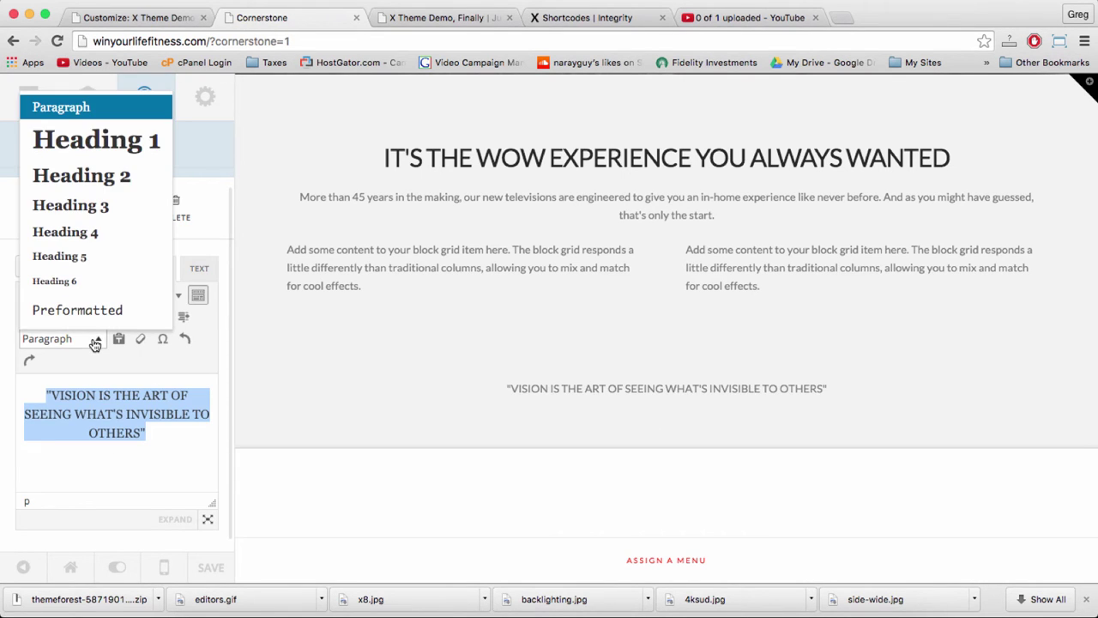
pyautogui.click(82, 151)
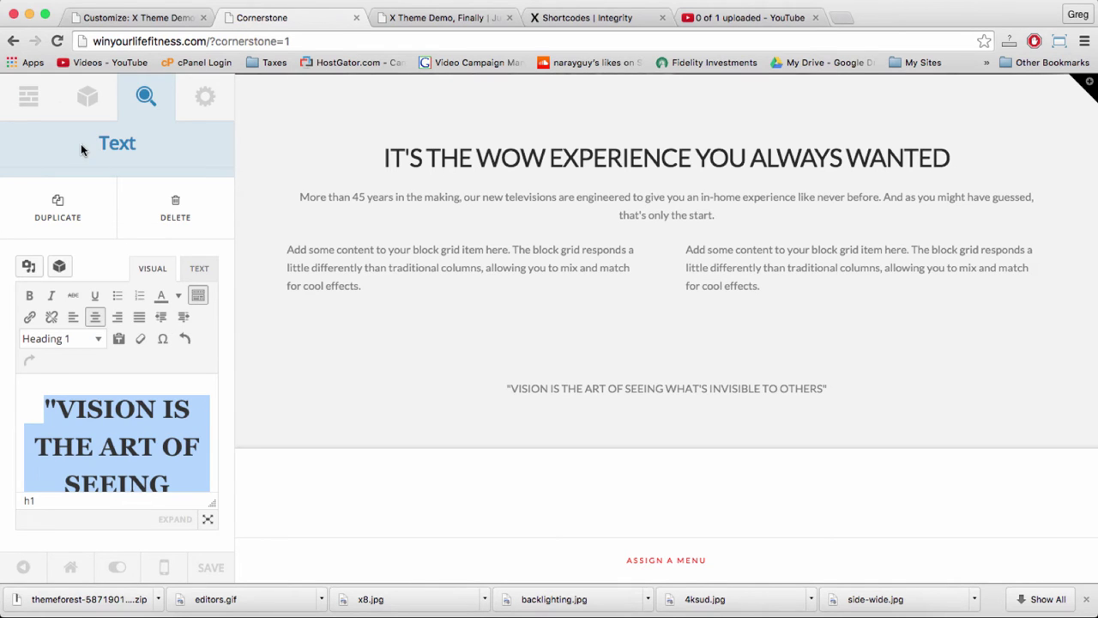
pyautogui.click(293, 436)
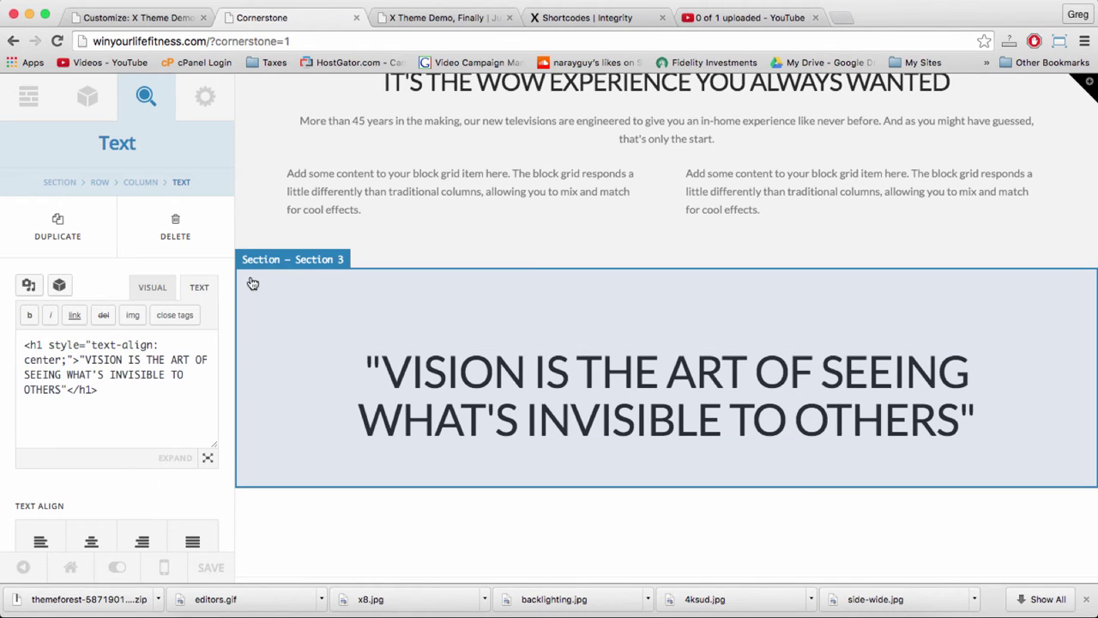
# - Set Section 3's background type to image and insert samsung-model.png
pyautogui.click(252, 283)
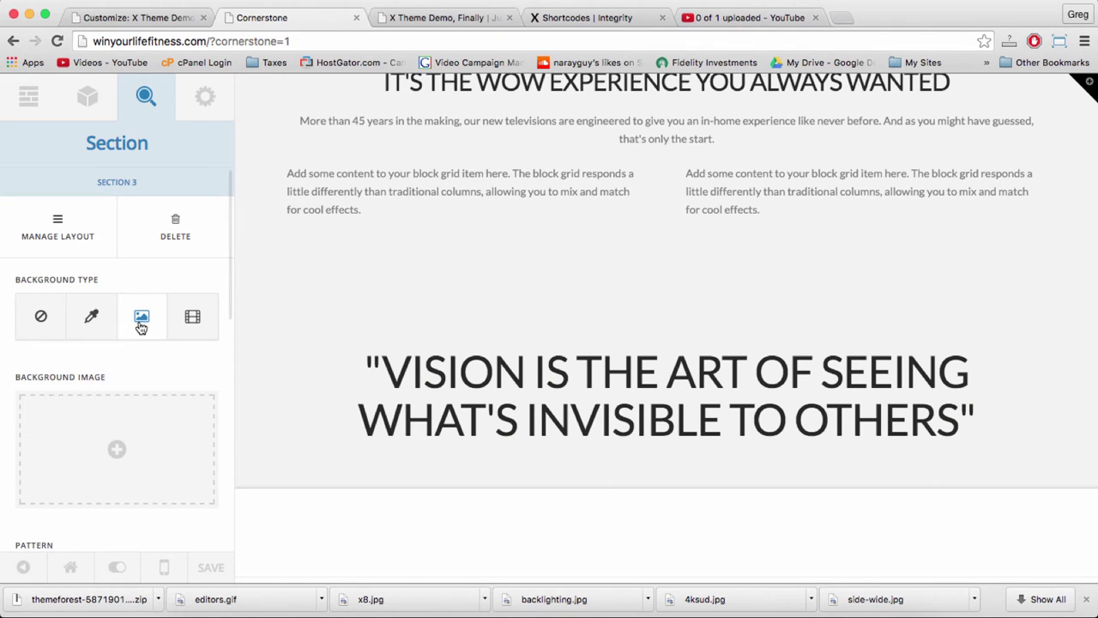
pyautogui.scroll(-5, 157, 412)
pyautogui.click(117, 258)
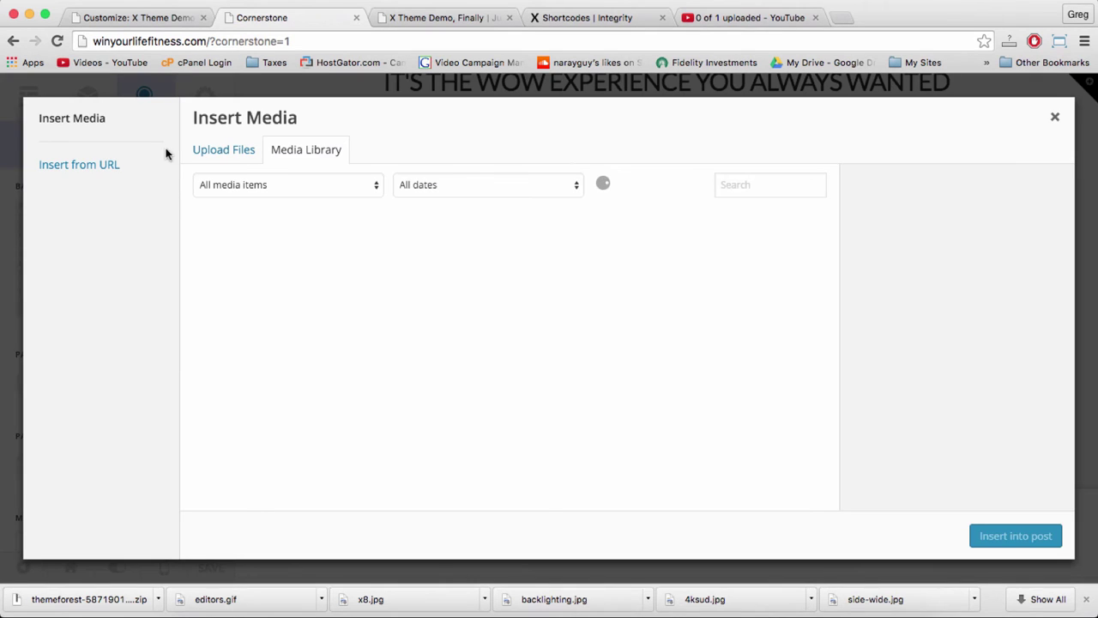
pyautogui.click(635, 280)
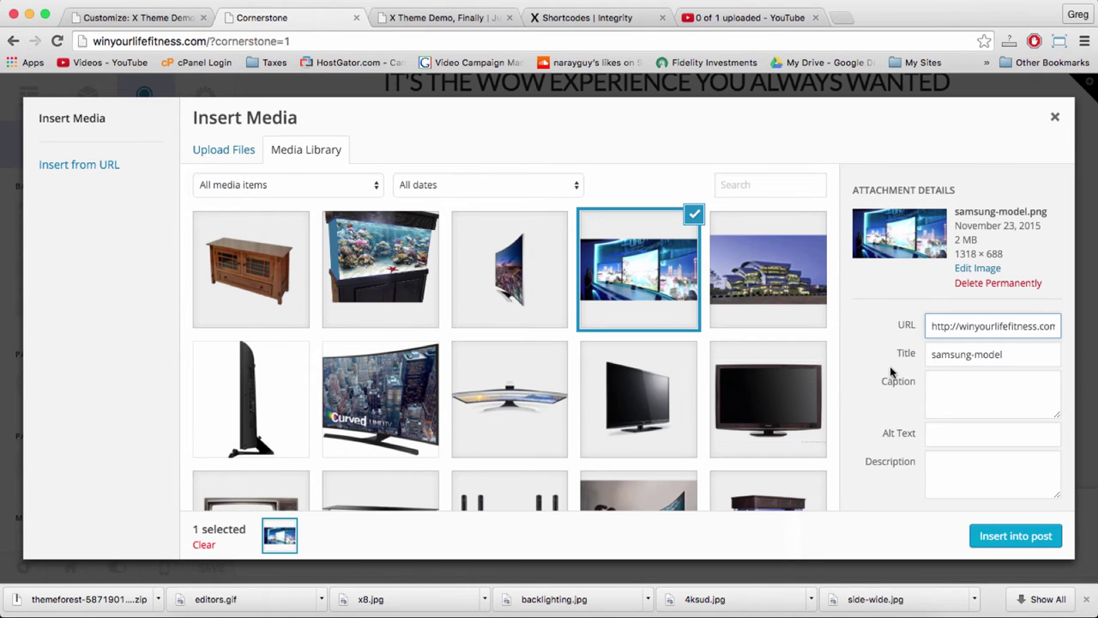
pyautogui.click(1014, 535)
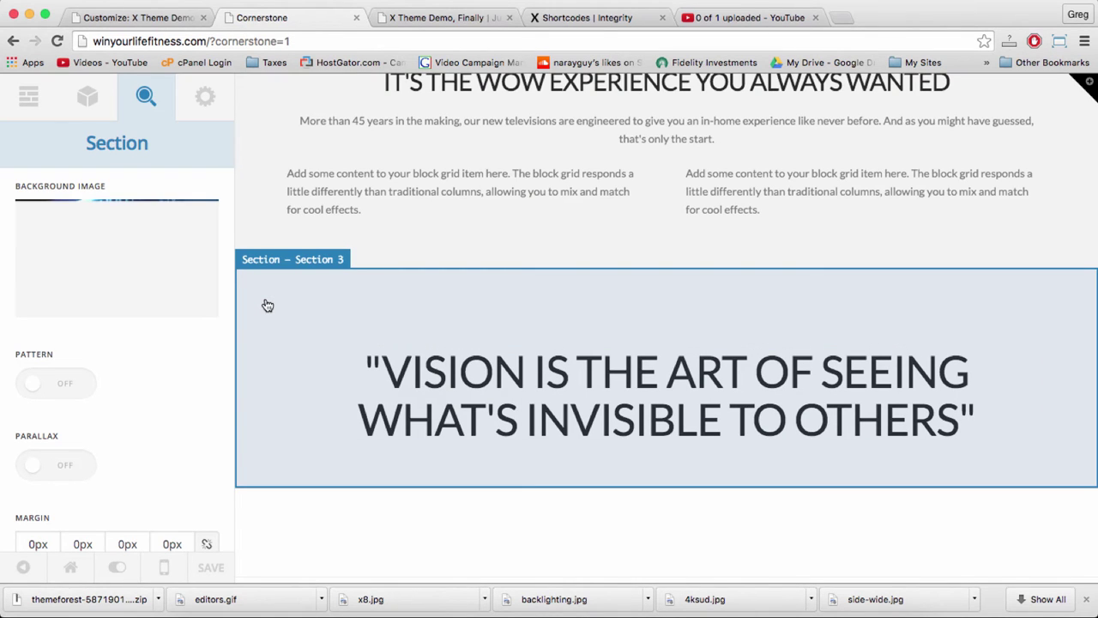
pyautogui.scroll(-2, 265, 306)
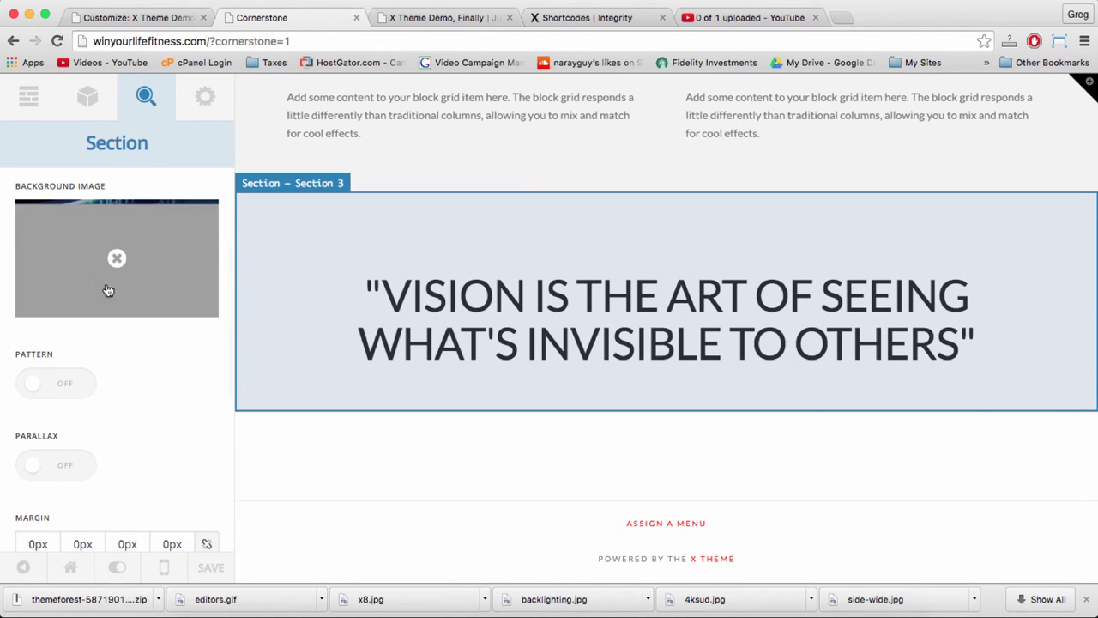
# - Change the quote heading's text colour to white
pyautogui.click(473, 326)
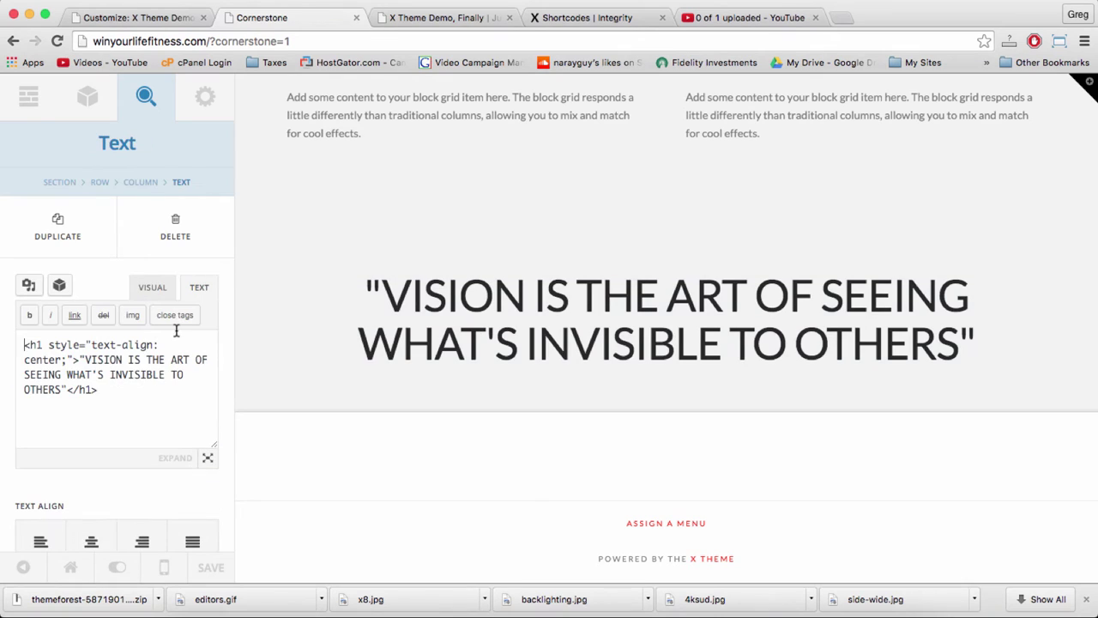
pyautogui.click(151, 287)
pyautogui.tripleClick(137, 427)
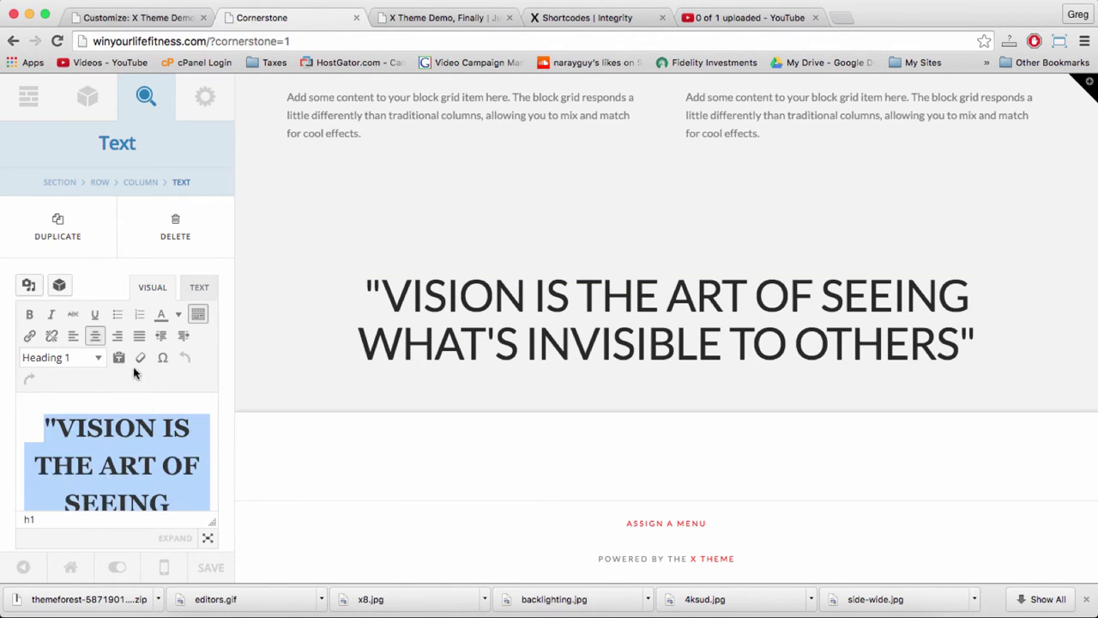
pyautogui.click(178, 316)
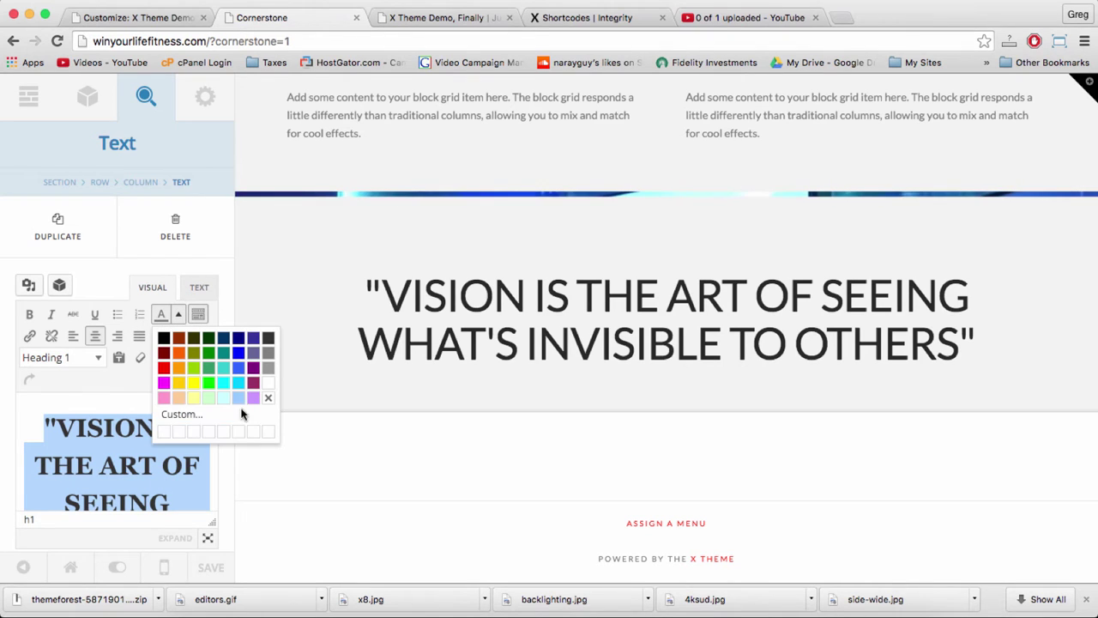
pyautogui.click(267, 383)
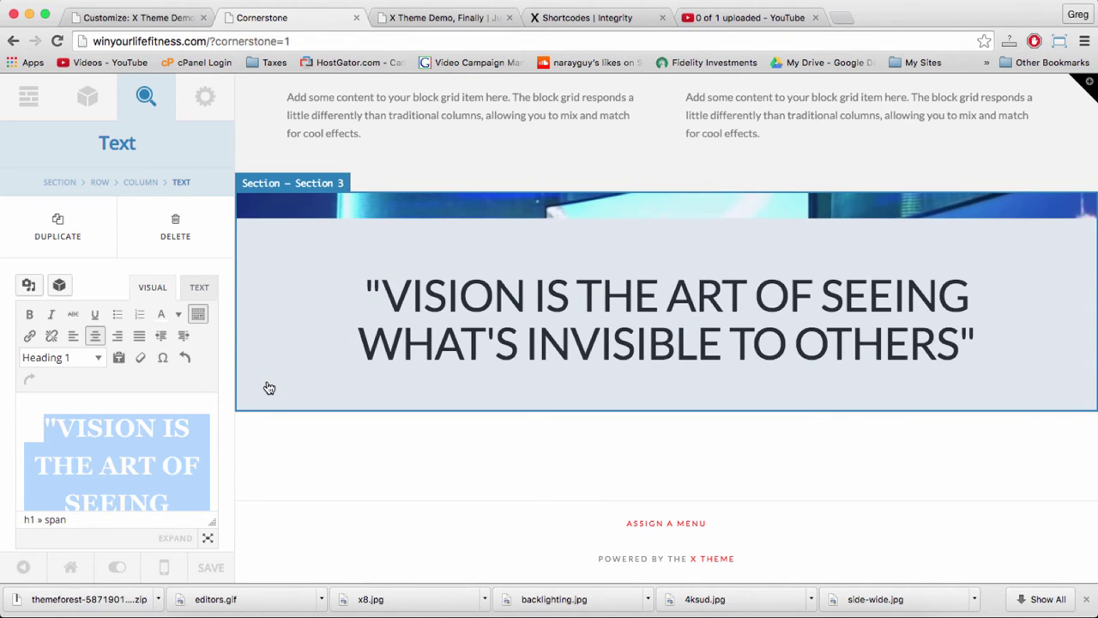
# - Add an &nbsp; spacer line above the <h1> markup and two below it
pyautogui.click(197, 287)
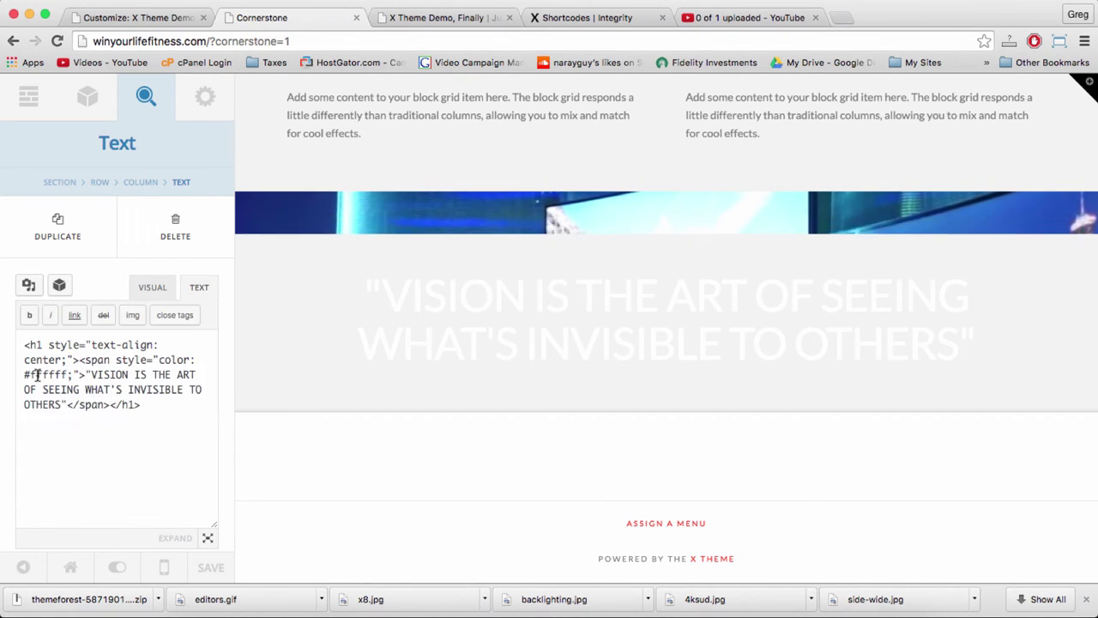
pyautogui.click(24, 343)
pyautogui.press('Return')
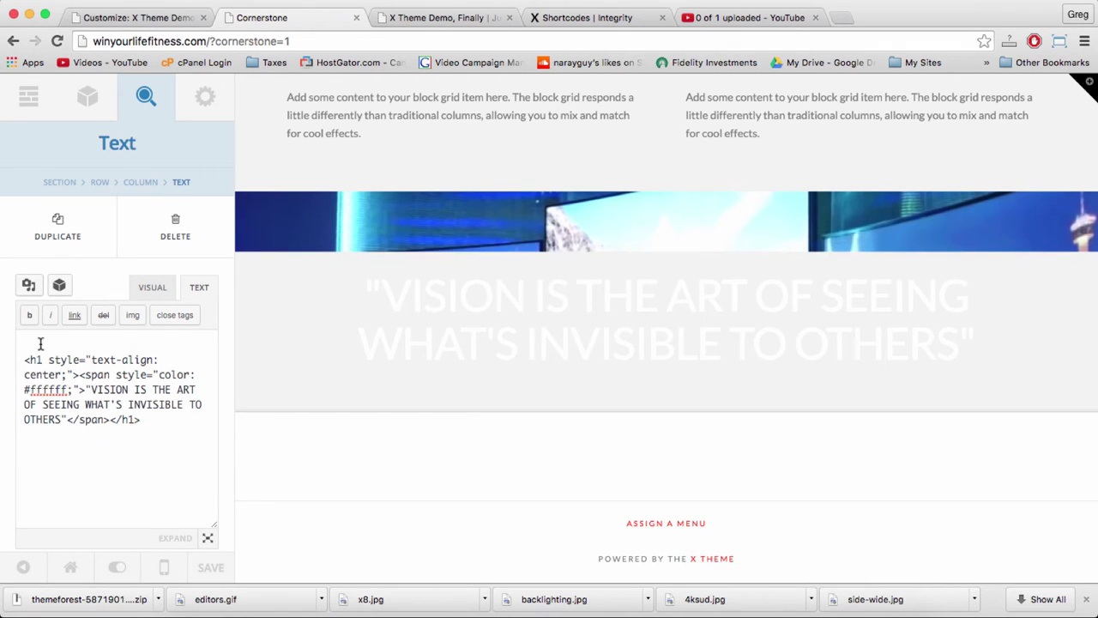
pyautogui.write('&')
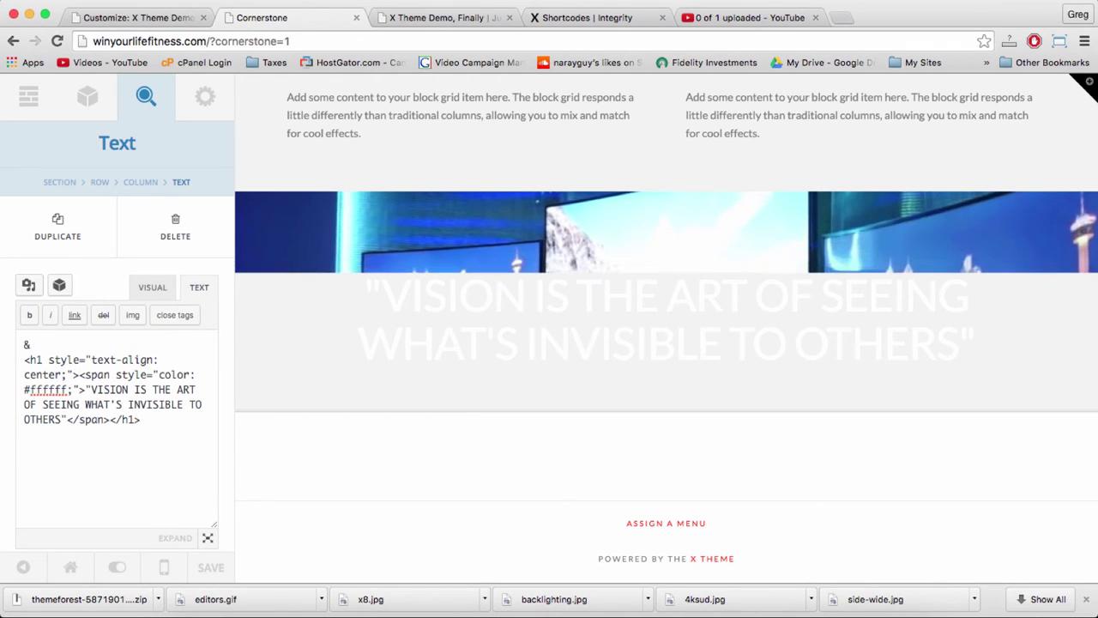
pyautogui.write('nbsp;')
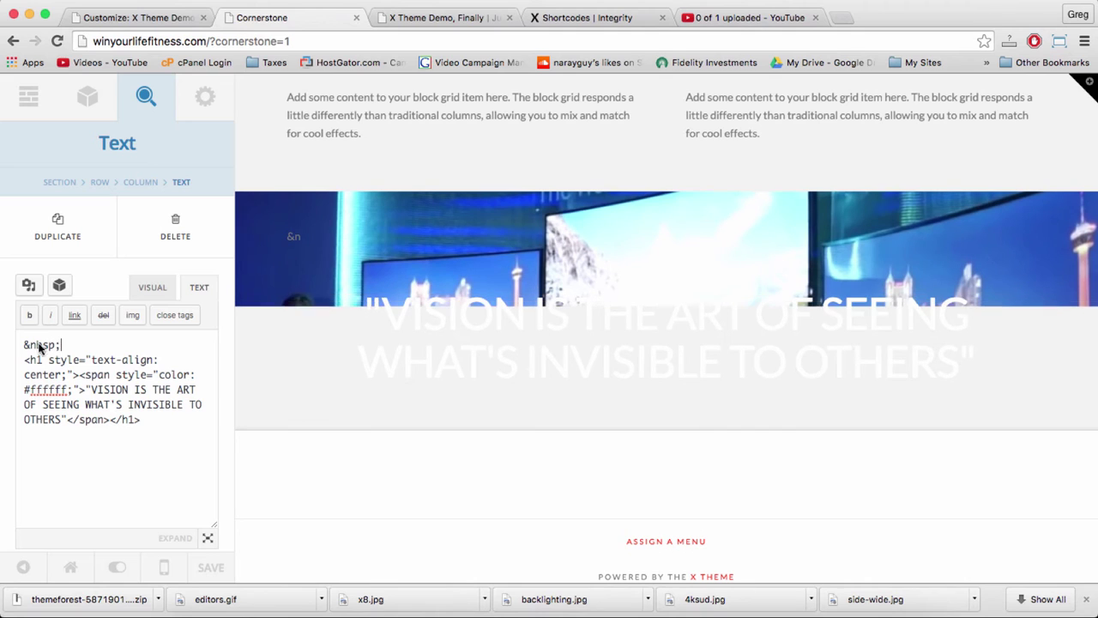
pyautogui.moveTo(62, 344); pyautogui.dragTo(17, 347)
pyautogui.press('cmd+c')
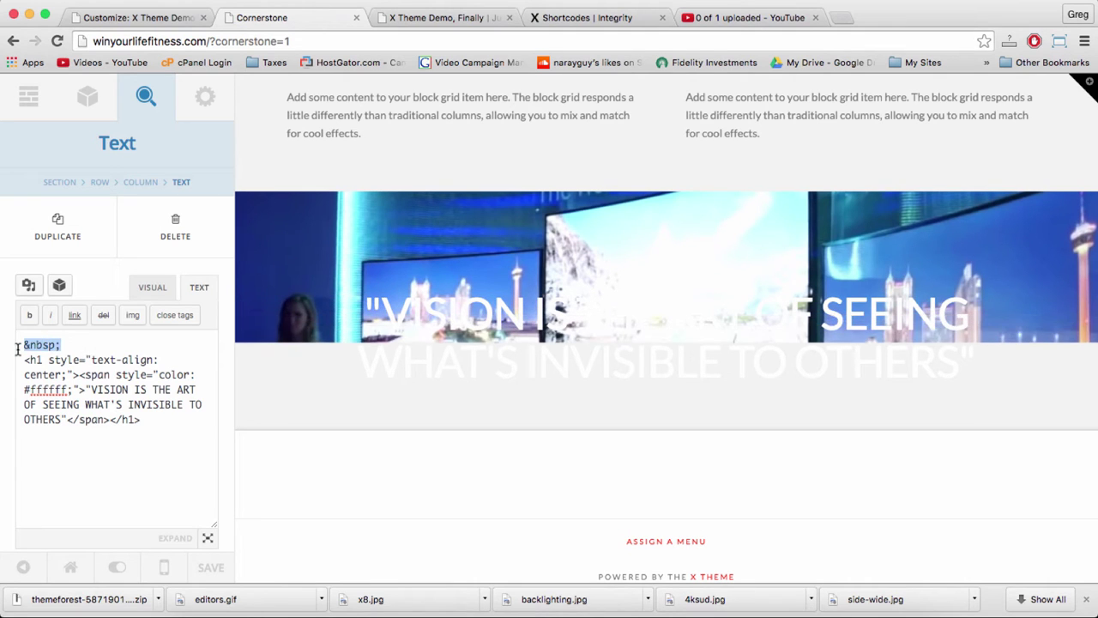
pyautogui.click(142, 420)
pyautogui.press('Return')
pyautogui.press('cmd+v')
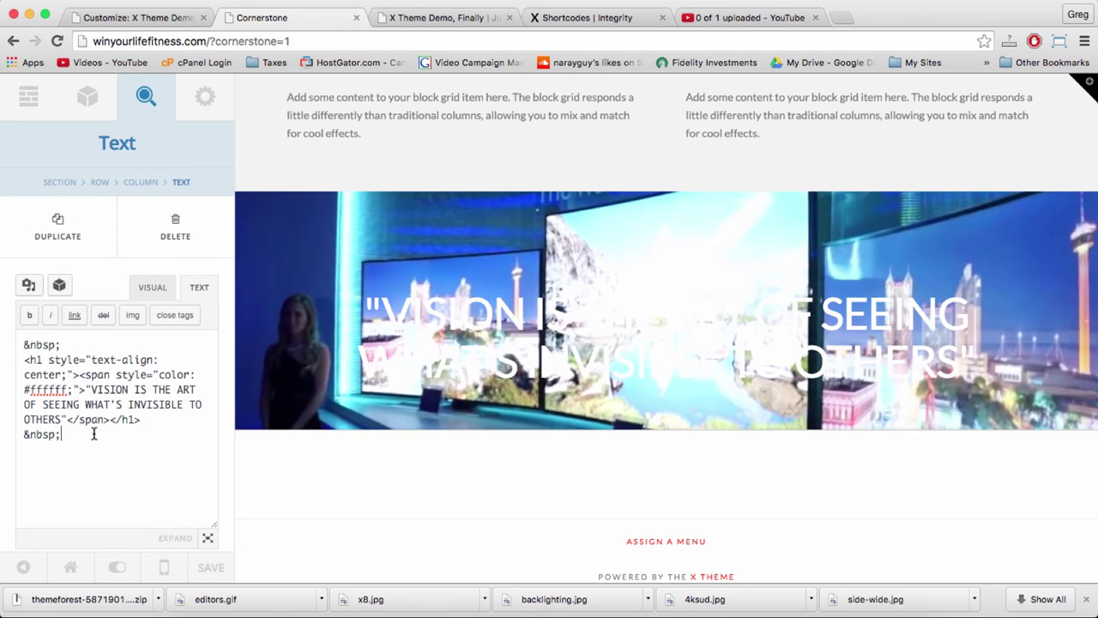
pyautogui.press('cmd+v')
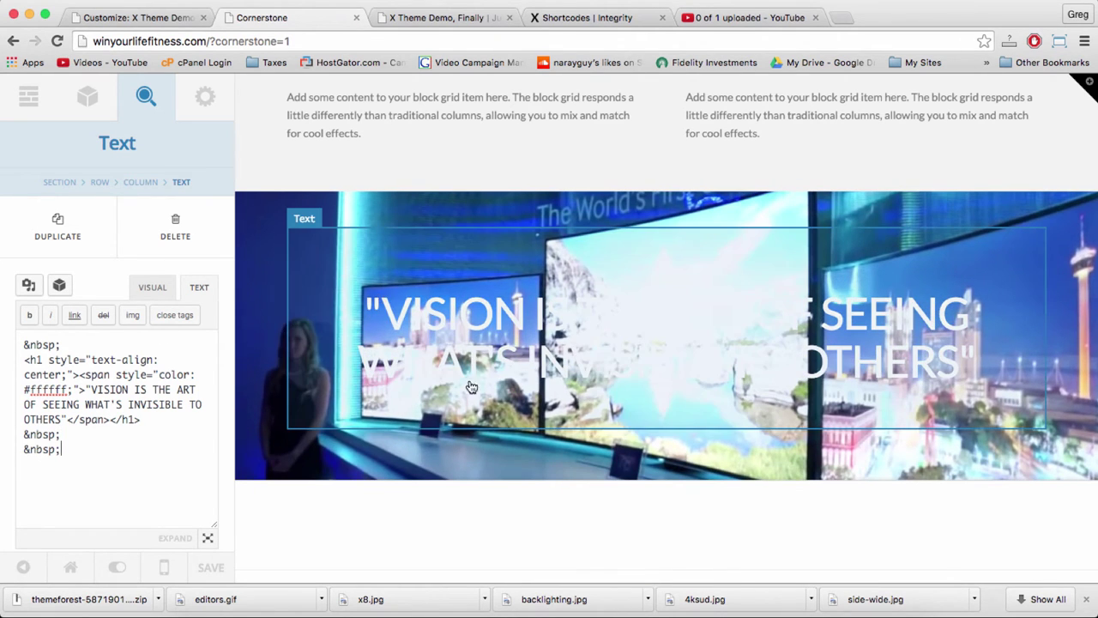
# - Save the white, spaced quote text
pyautogui.scroll(-3, 162, 506)
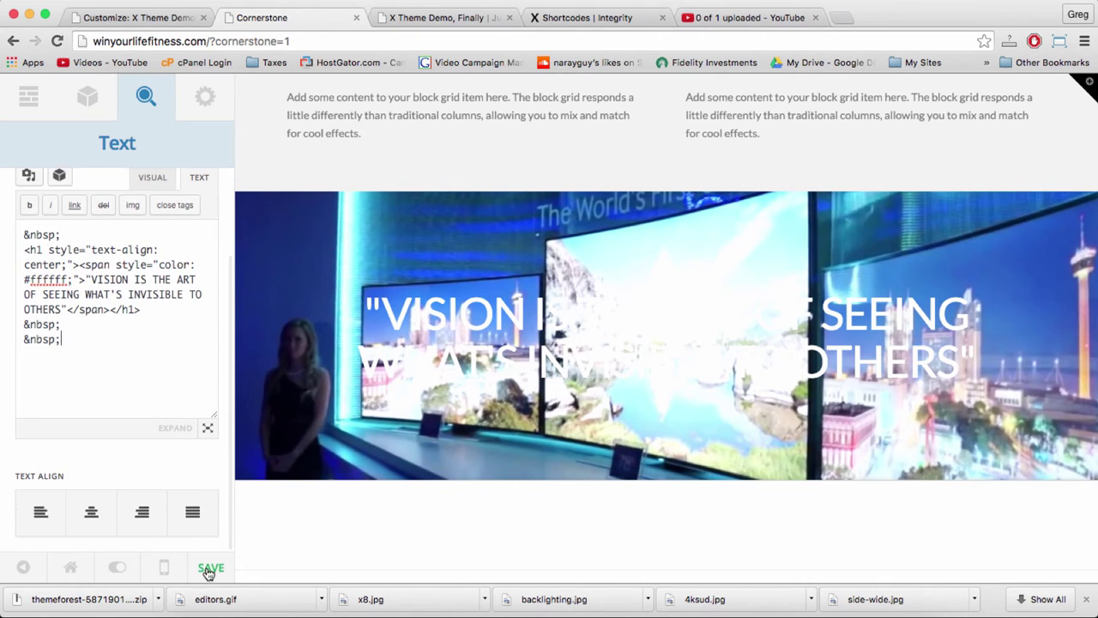
pyautogui.click(210, 571)
pyautogui.scroll(3, 209, 247)
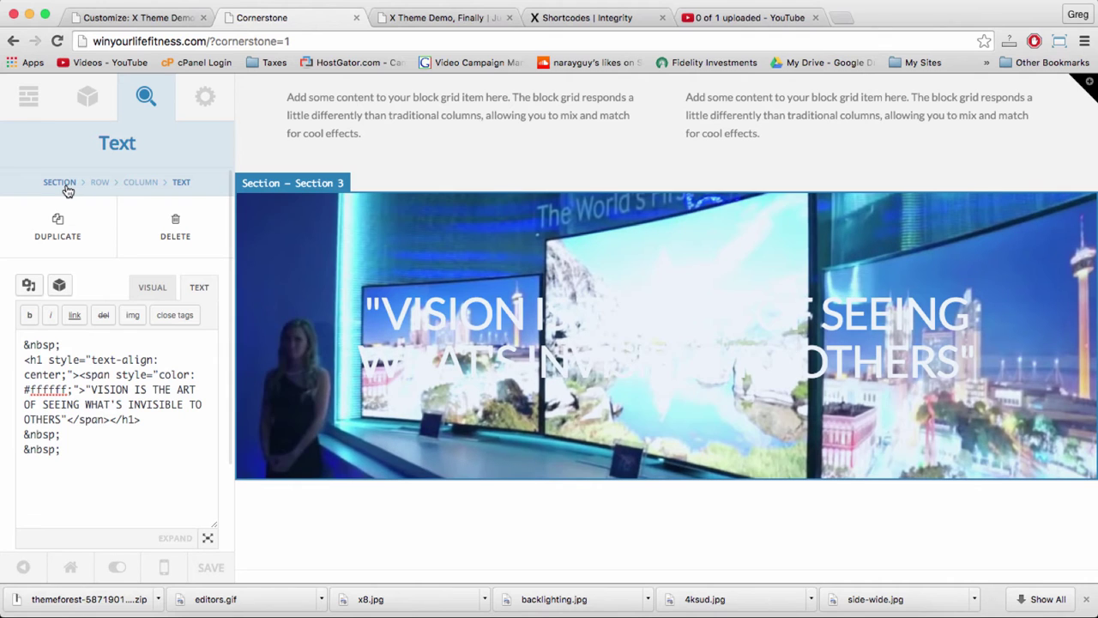
# - Switch Parallax ON in the quote section's settings
pyautogui.click(59, 183)
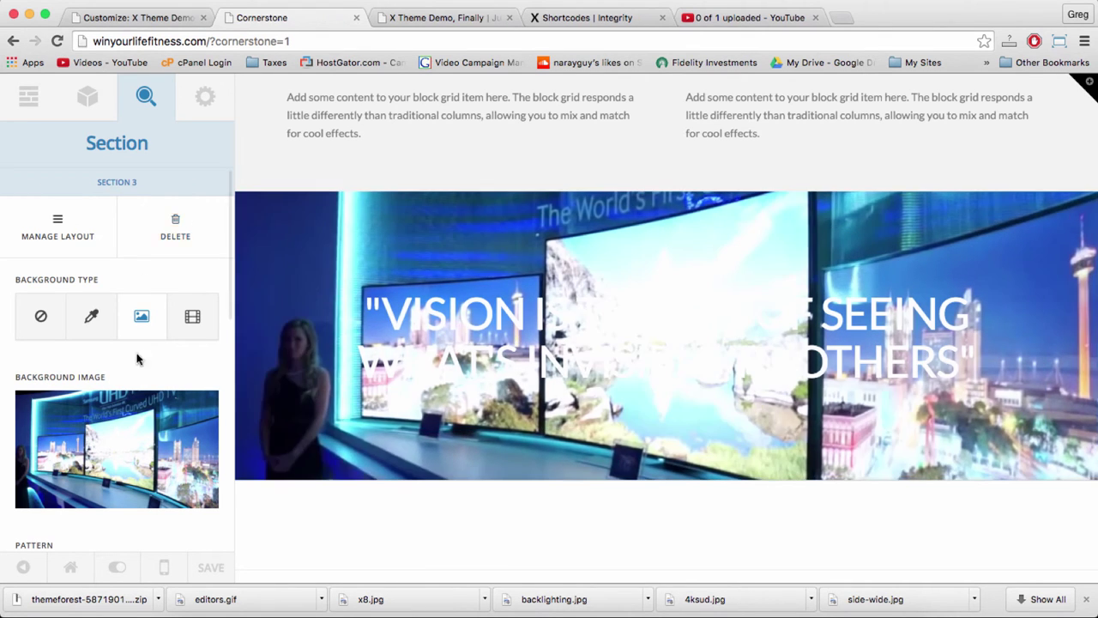
pyautogui.scroll(-3, 135, 355)
pyautogui.scroll(-1, 137, 358)
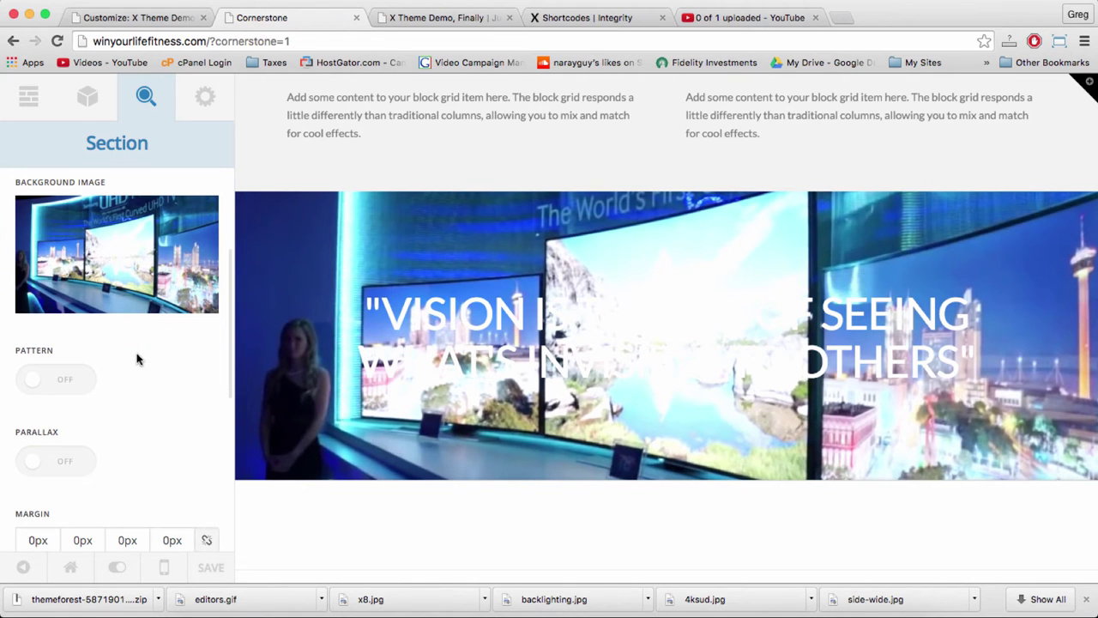
pyautogui.click(40, 467)
pyautogui.scroll(-3, 197, 454)
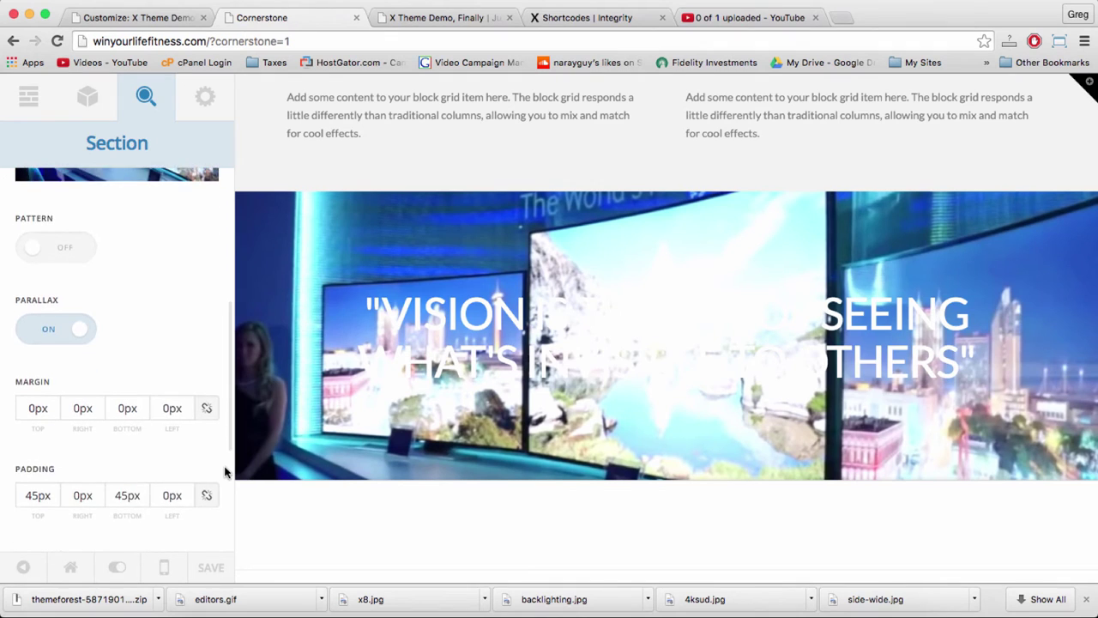
pyautogui.scroll(-4, 225, 471)
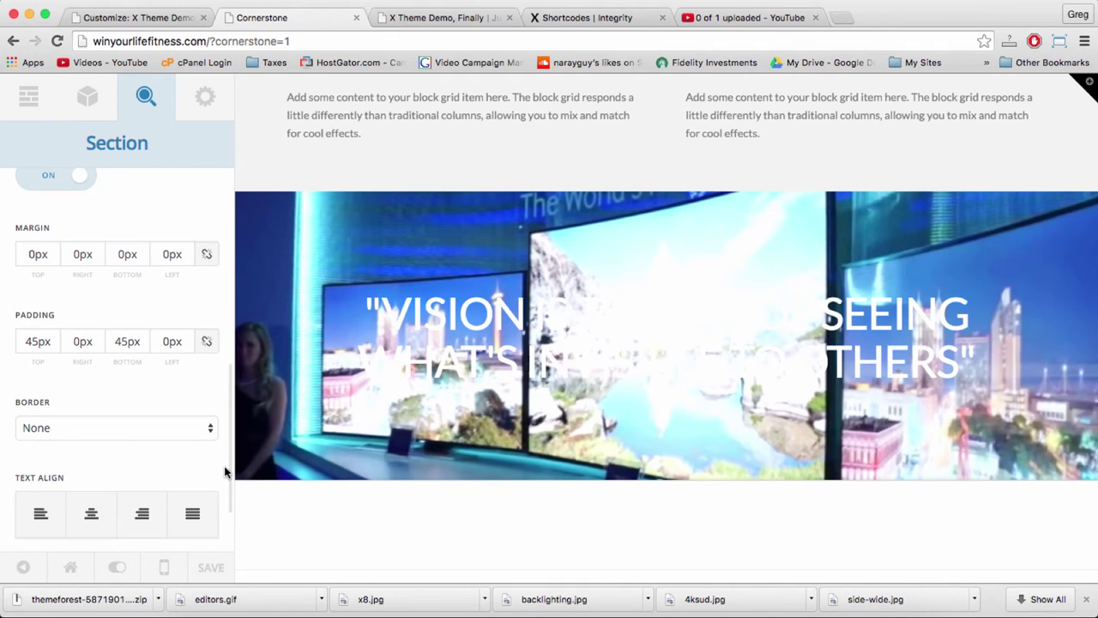
pyautogui.scroll(-2, 225, 471)
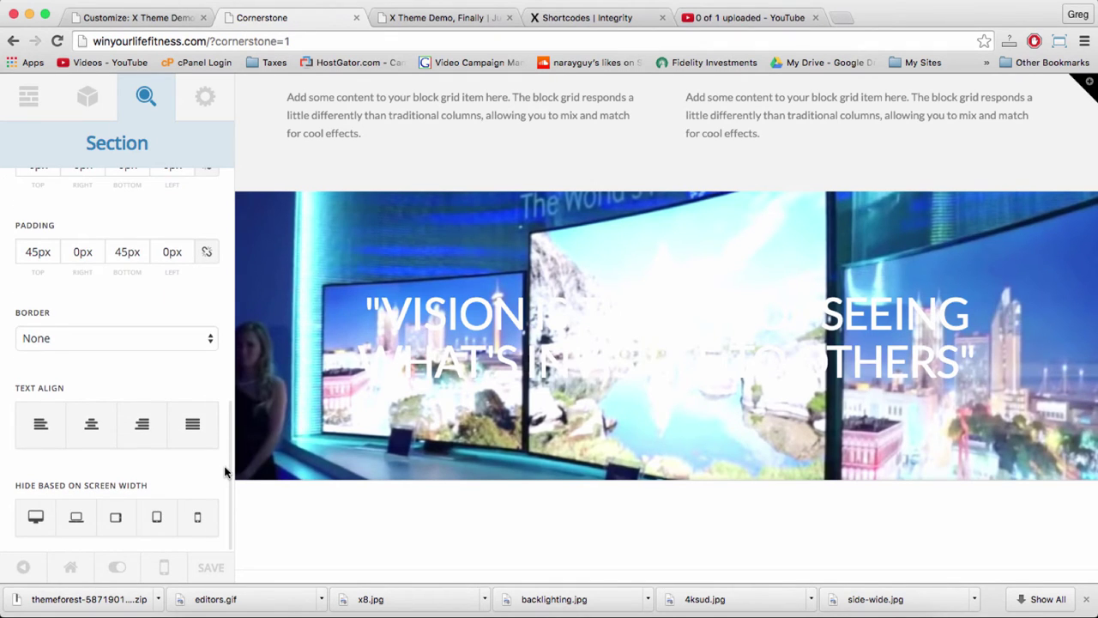
pyautogui.scroll(9, 169, 358)
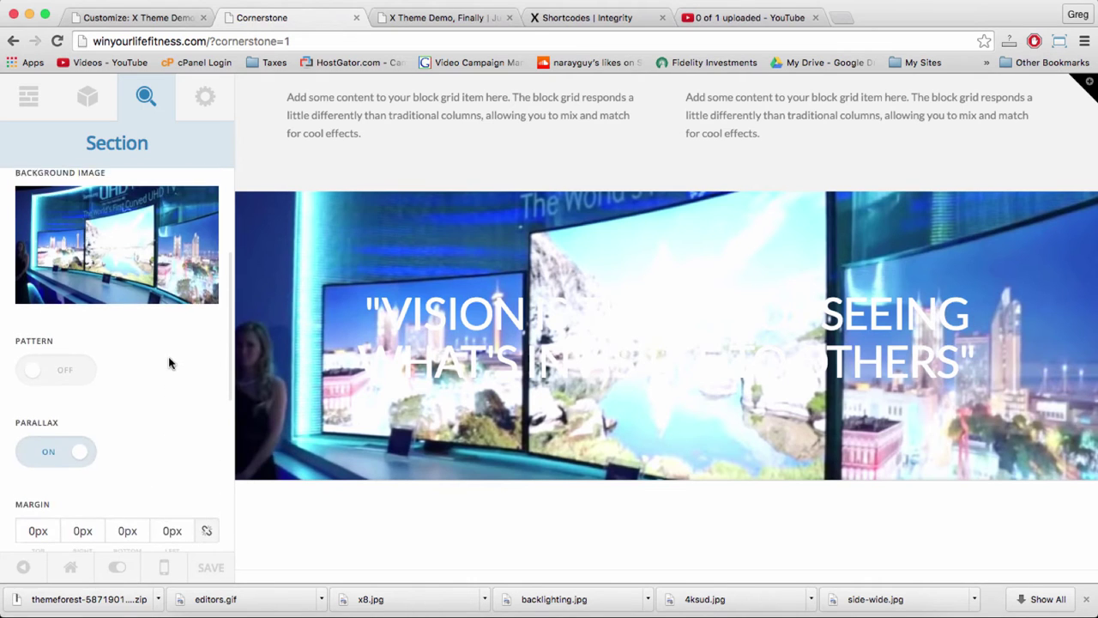
pyautogui.scroll(-6, 169, 360)
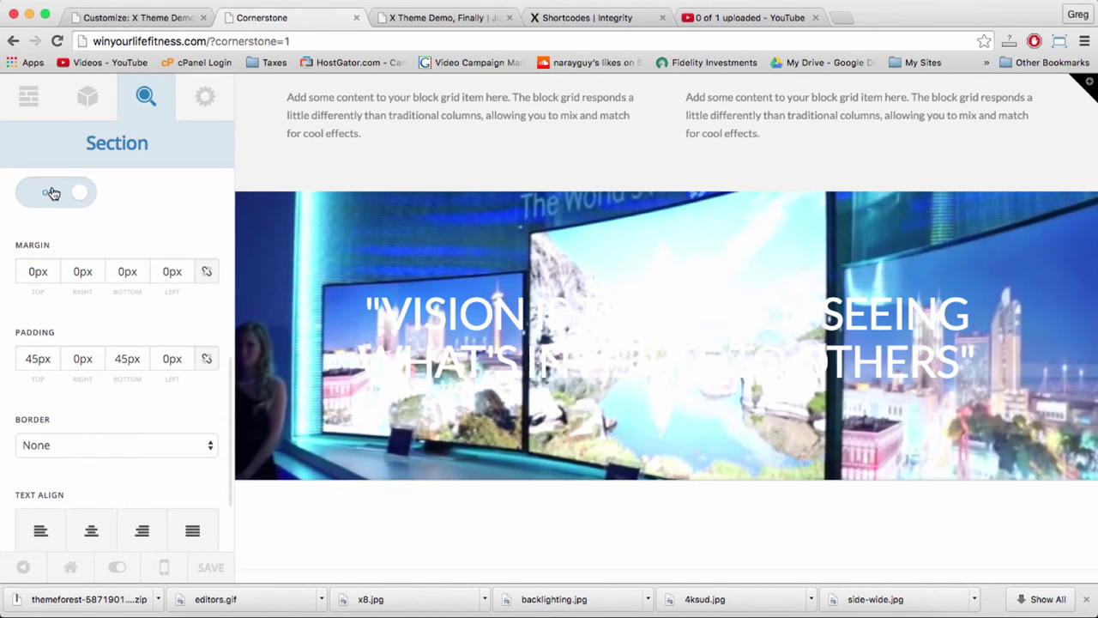
pyautogui.scroll(-1, 146, 213)
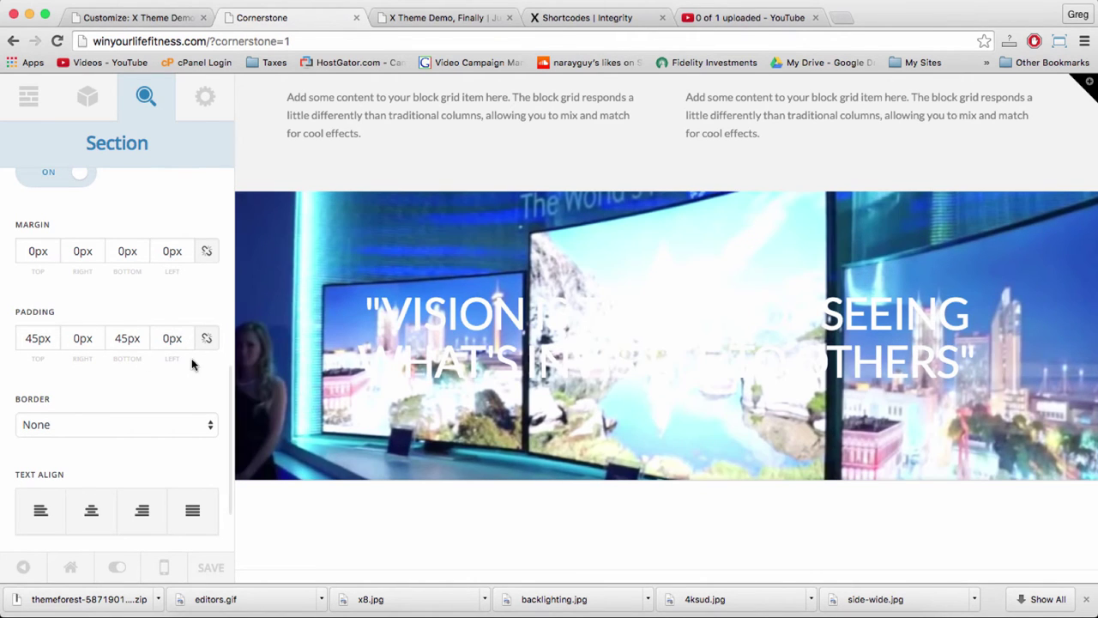
pyautogui.scroll(-4, 192, 365)
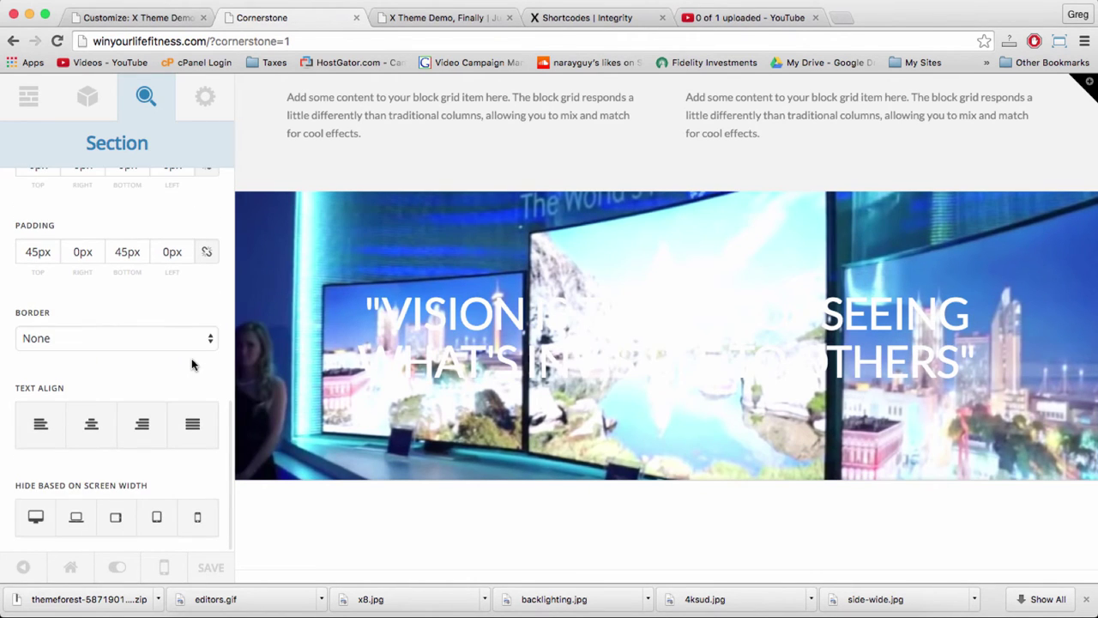
# - Save the page and reload the live homepage to view the parallax quote banner
pyautogui.click(210, 567)
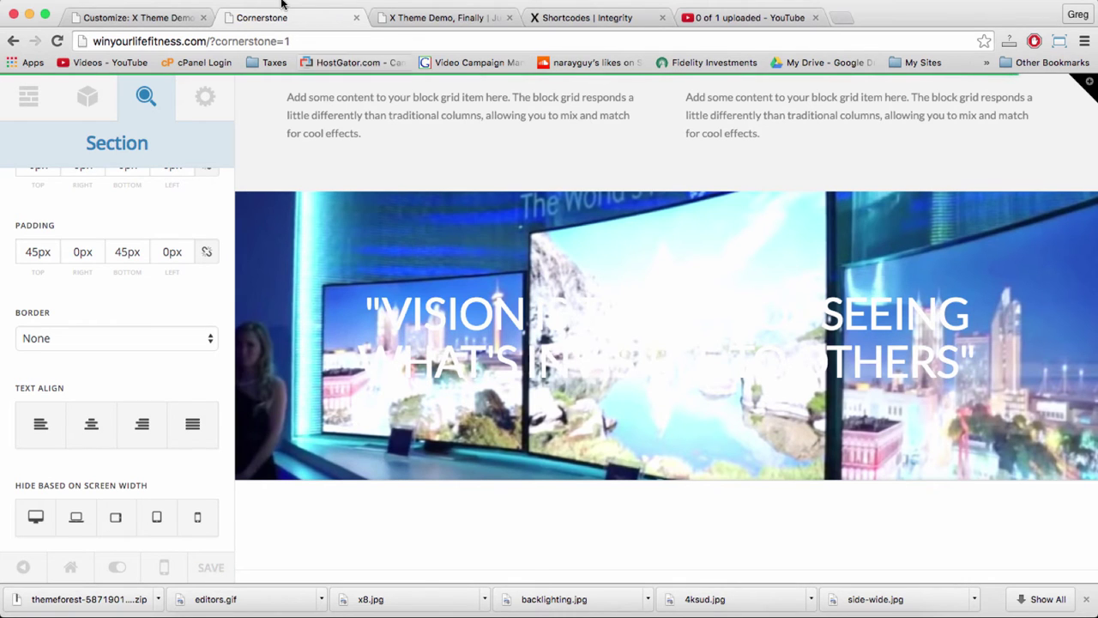
pyautogui.click(439, 18)
pyautogui.click(417, 41)
pyautogui.click(206, 41)
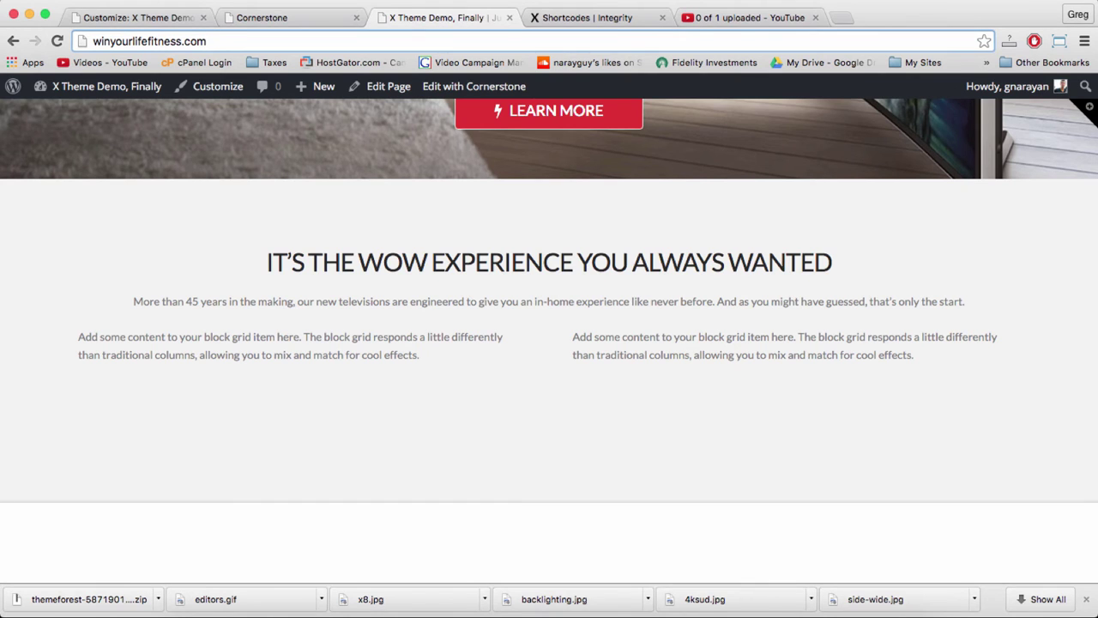
pyautogui.press('Return')
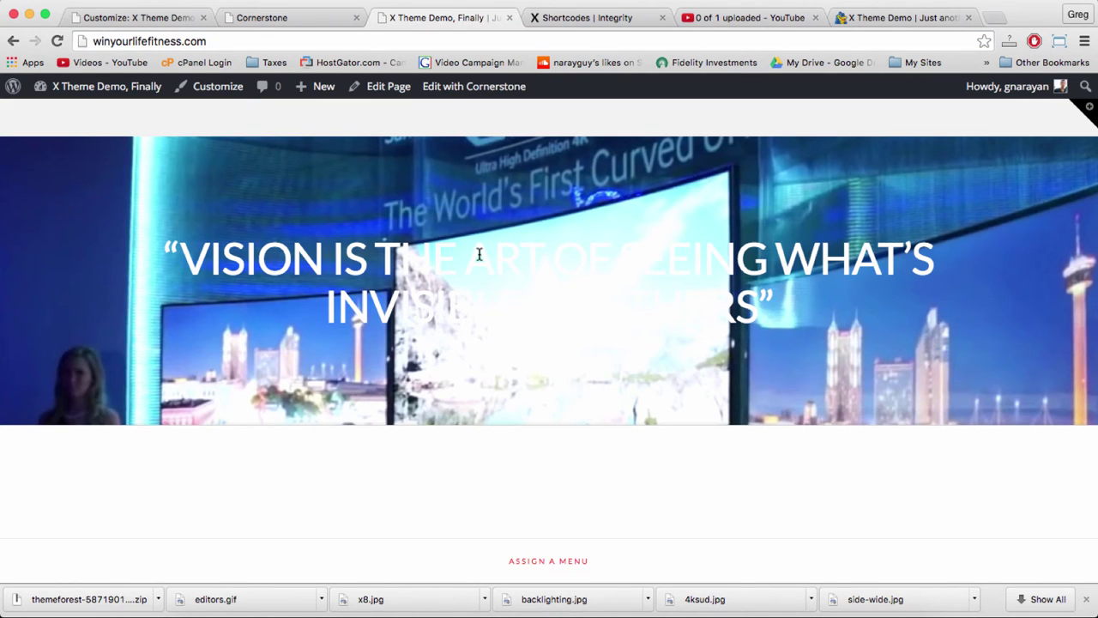
pyautogui.scroll(3, 478, 254)
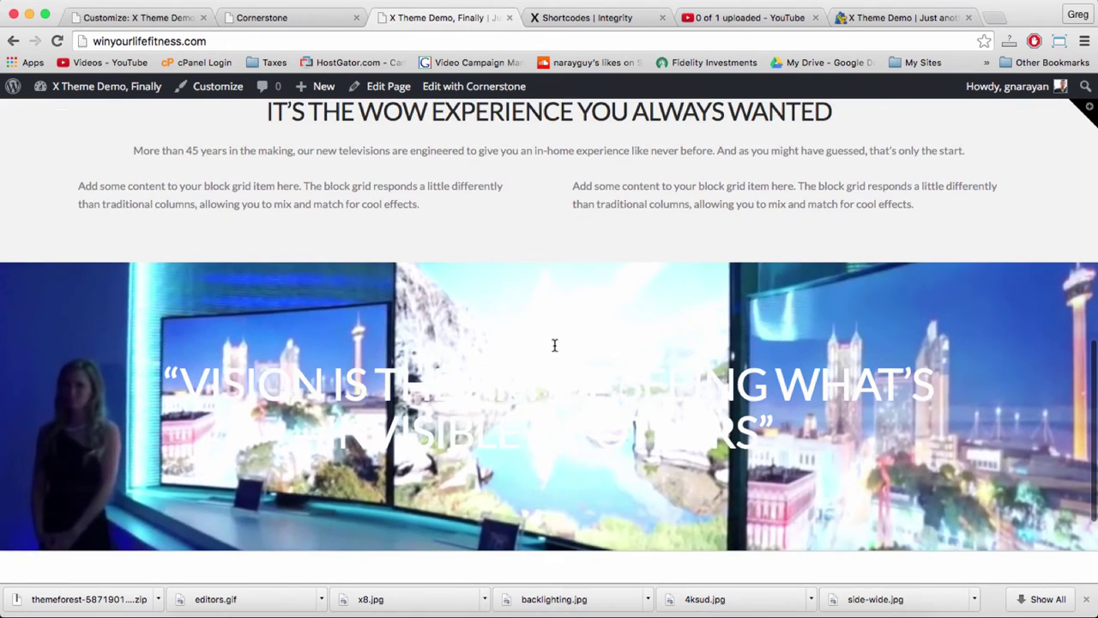
pyautogui.scroll(-2, 566, 385)
pyautogui.scroll(2, 566, 385)
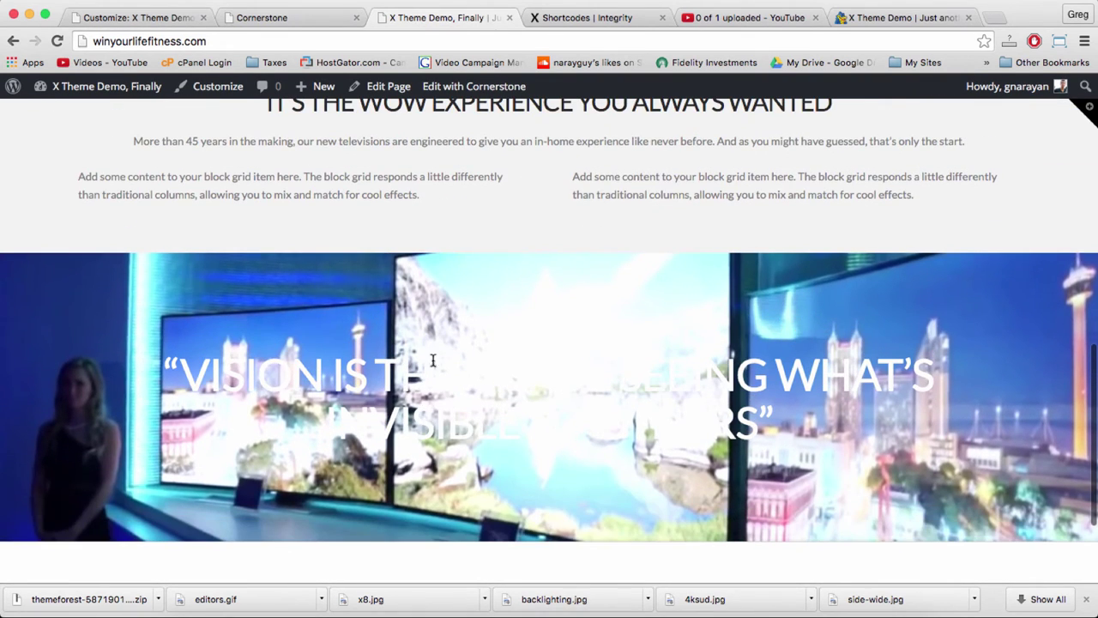
# - Replace the quote section's background image with deeper-blacks.jpg and save the page
pyautogui.click(299, 19)
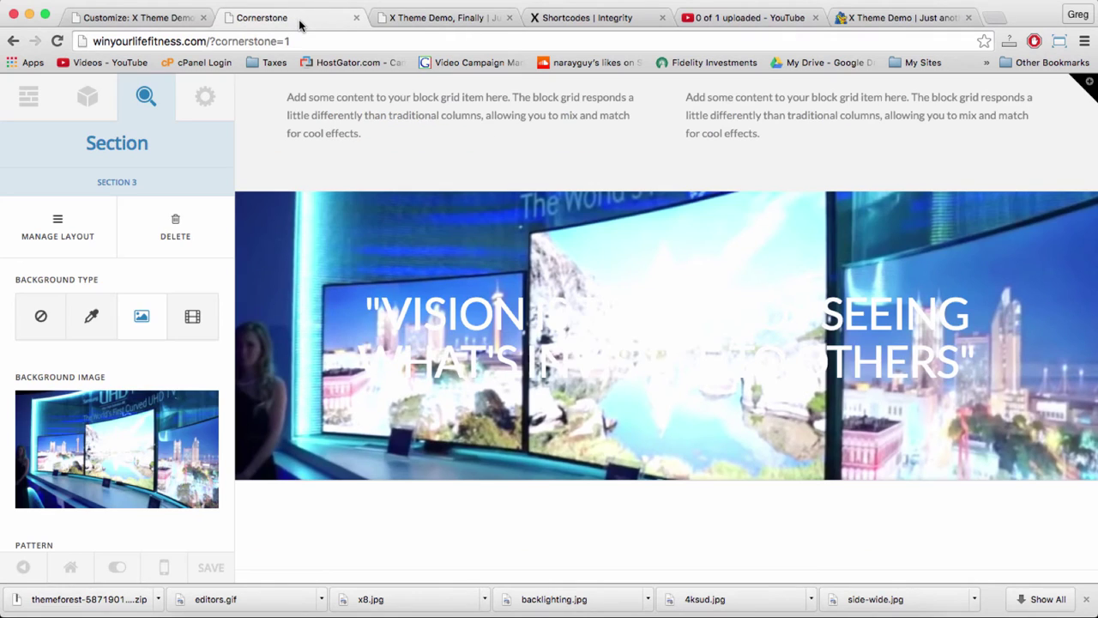
pyautogui.click(116, 451)
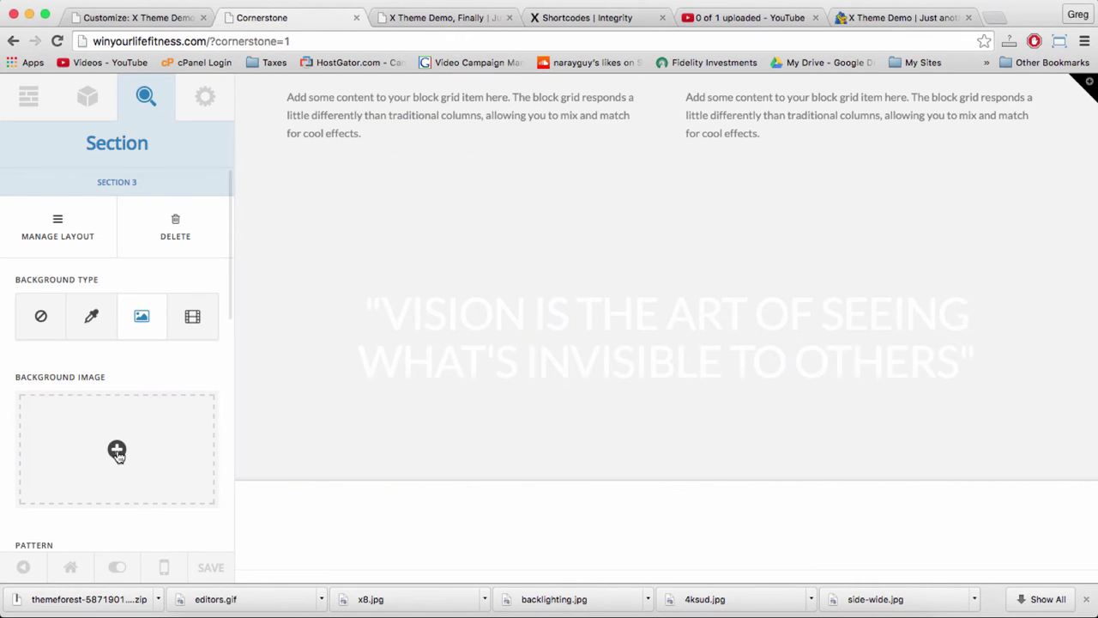
pyautogui.click(116, 451)
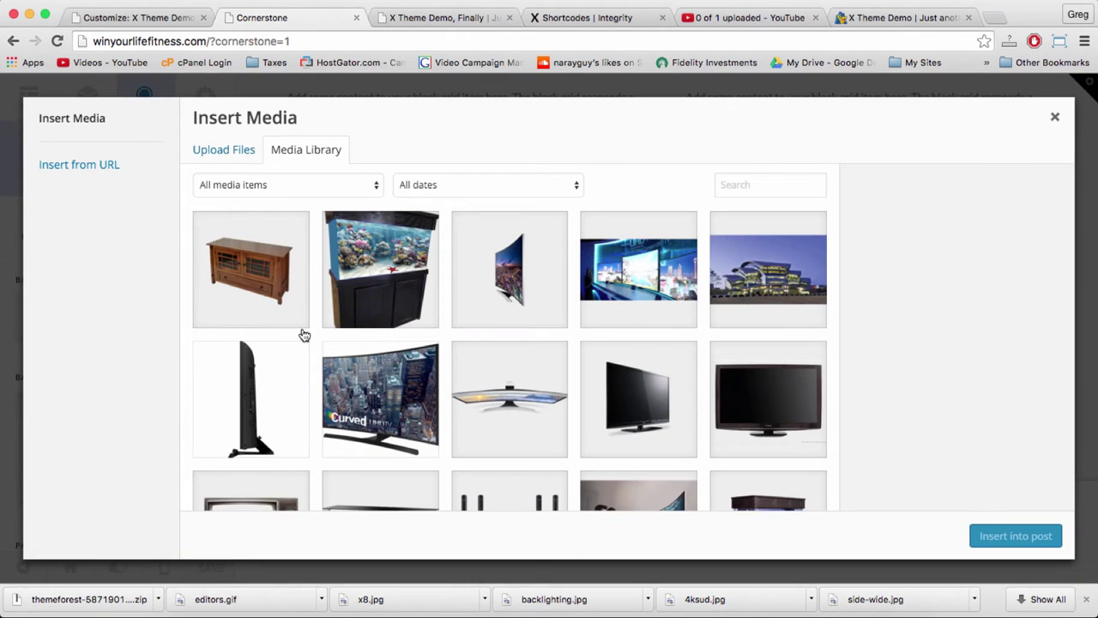
pyautogui.scroll(-6, 473, 346)
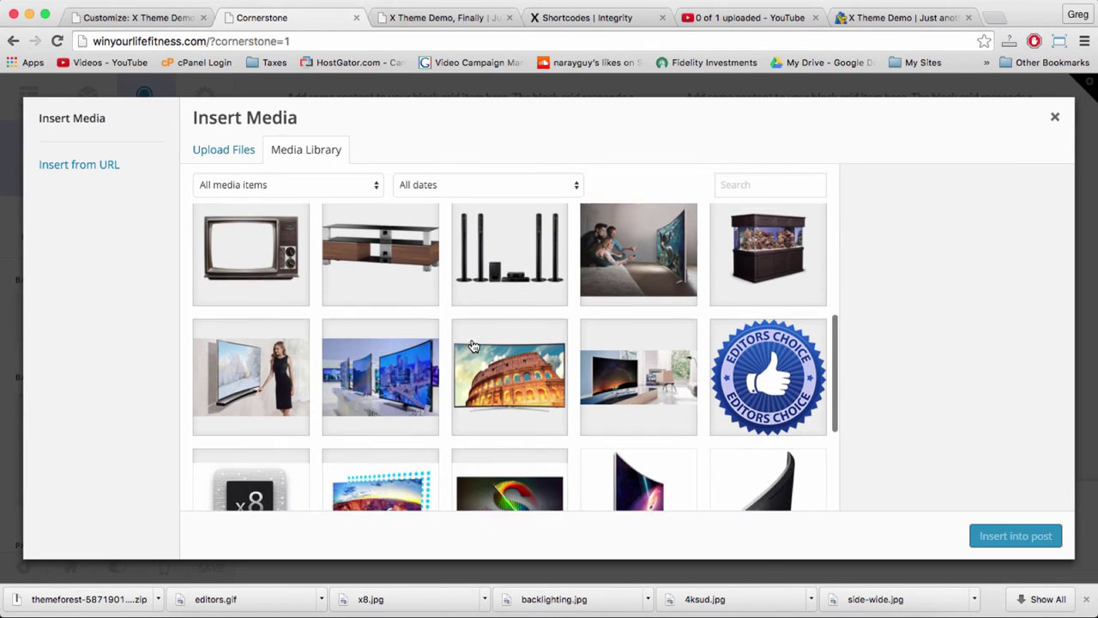
pyautogui.click(370, 386)
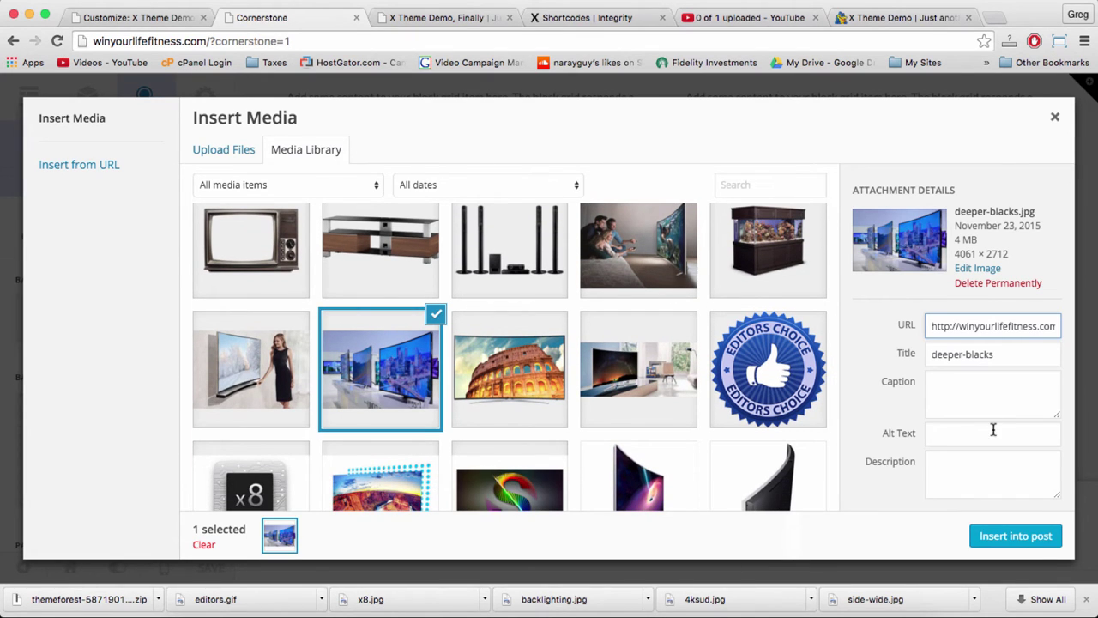
pyautogui.click(1015, 540)
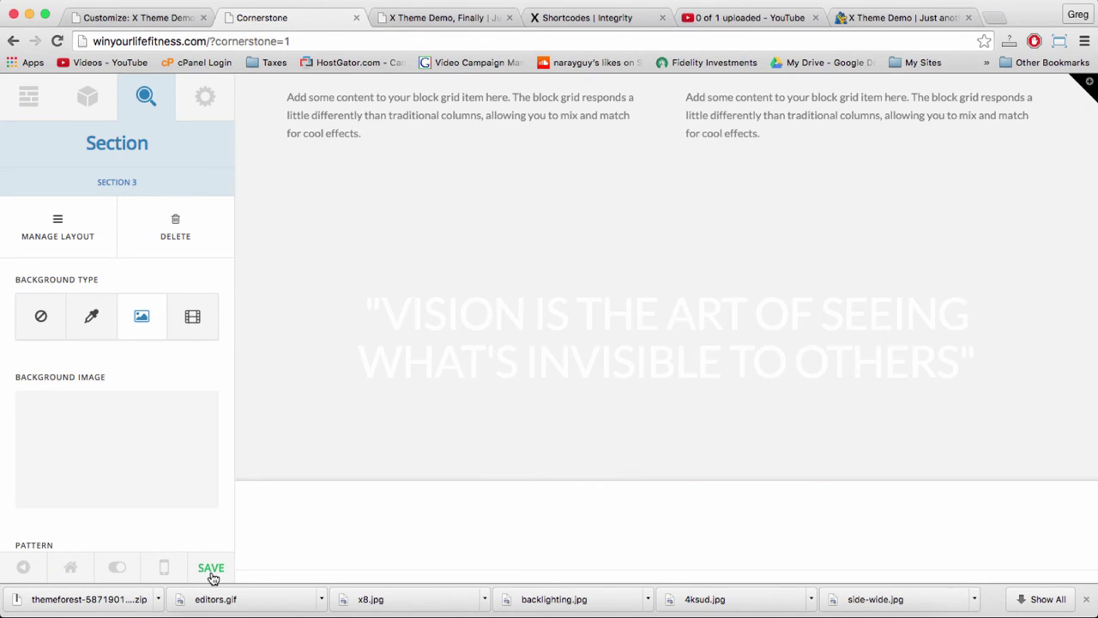
pyautogui.click(211, 570)
# - Reload the live homepage and scroll down to the quote banner
pyautogui.click(445, 17)
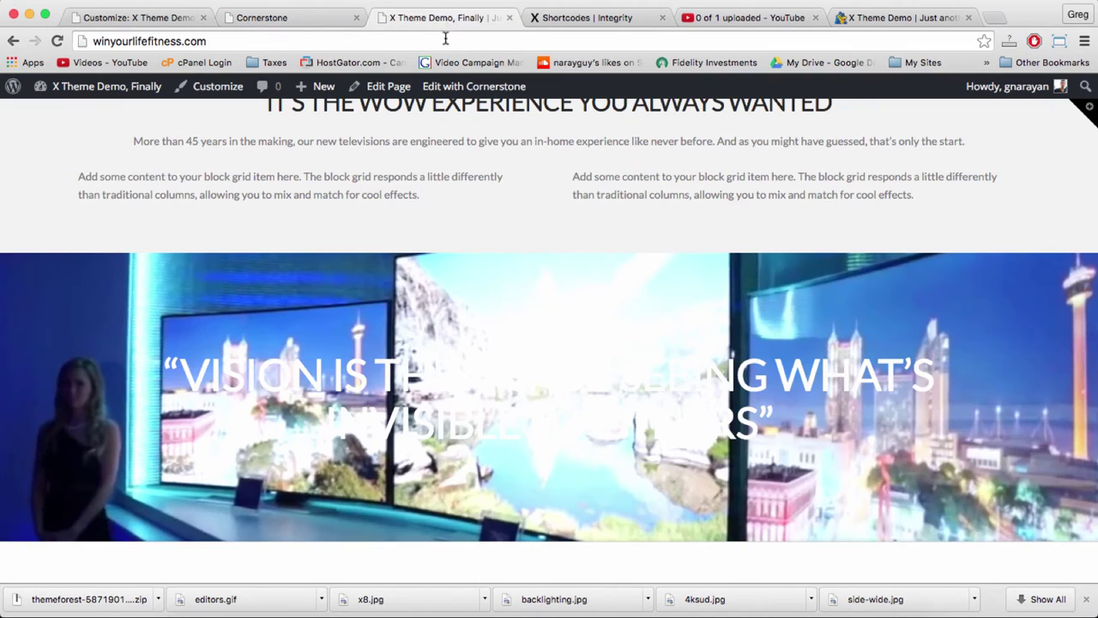
pyautogui.click(445, 40)
pyautogui.press('Return')
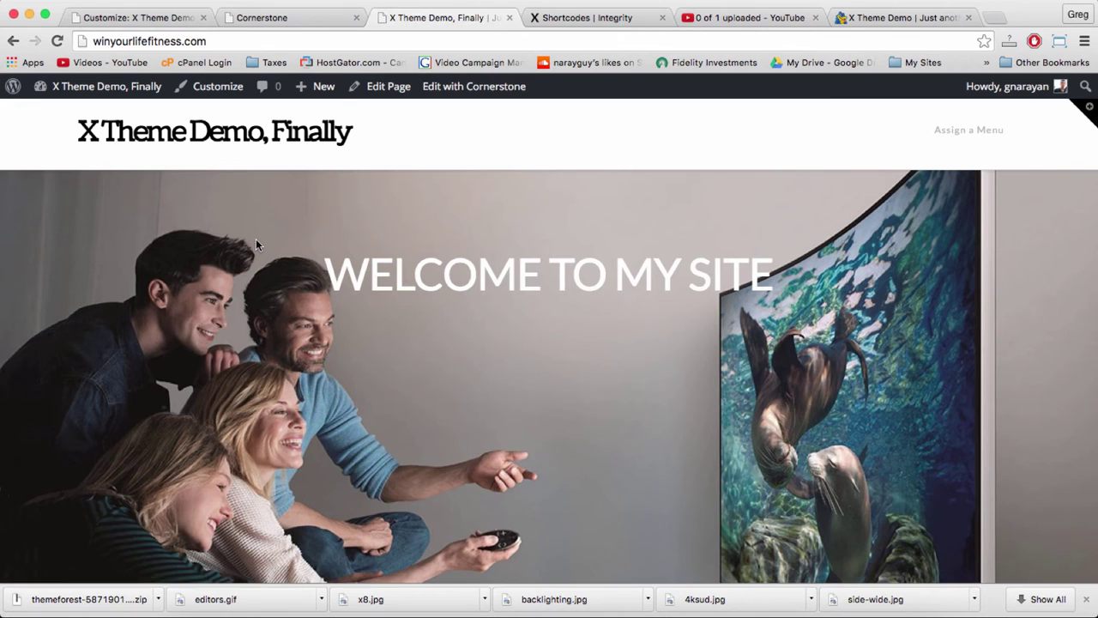
pyautogui.scroll(-3, 256, 238)
pyautogui.scroll(-5, 255, 239)
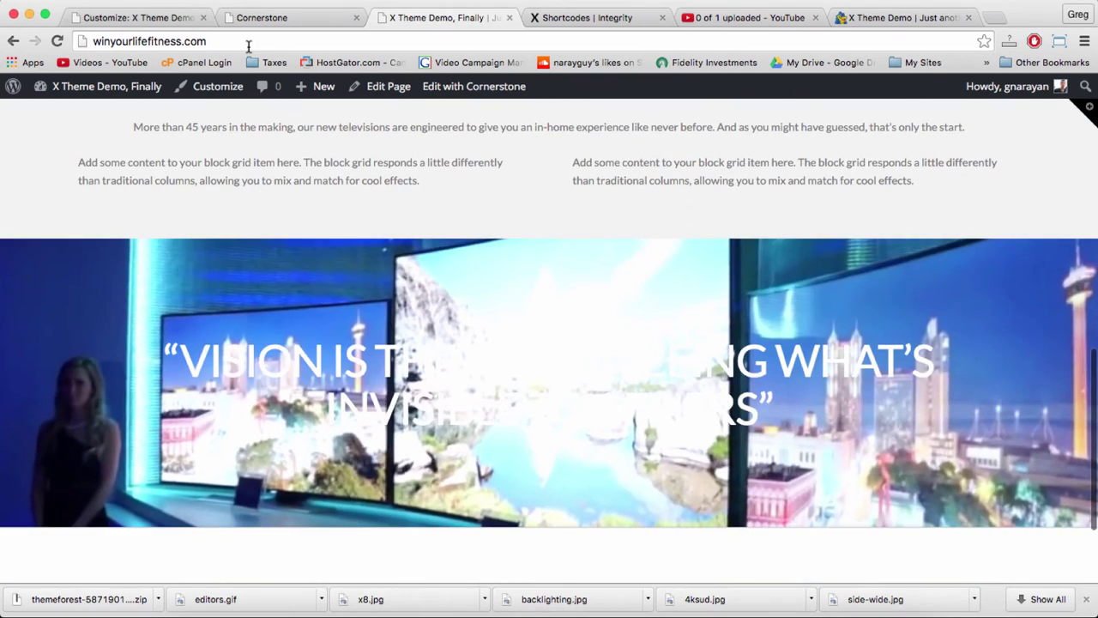
pyautogui.click(257, 17)
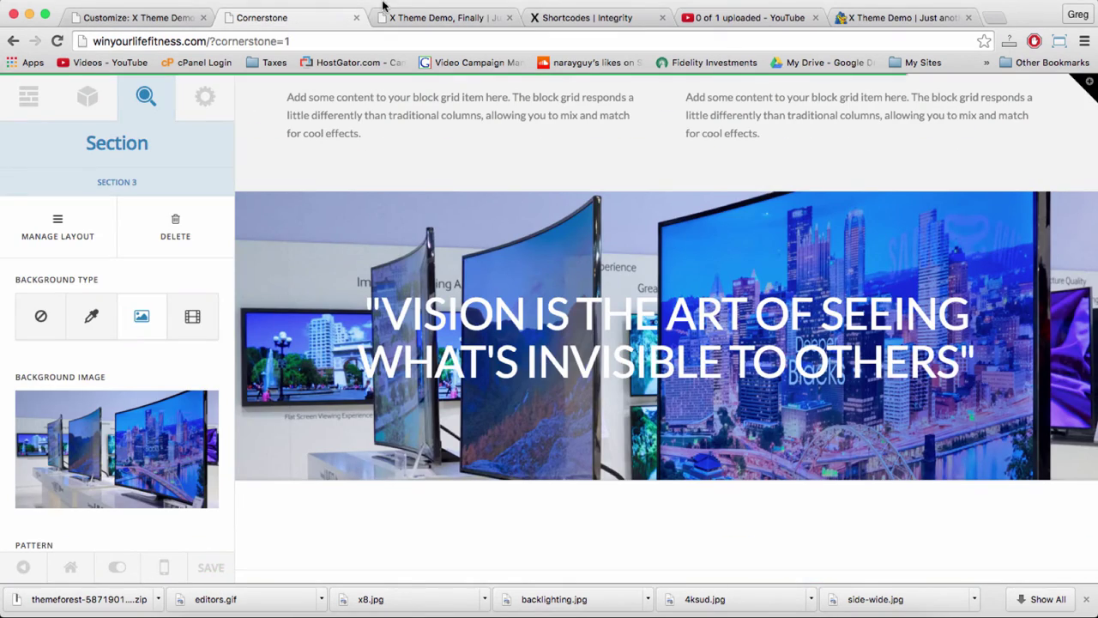
# - Reload the live homepage again to confirm the deeper-blacks background behind the quote
pyautogui.click(423, 11)
pyautogui.click(443, 41)
pyautogui.press('Return')
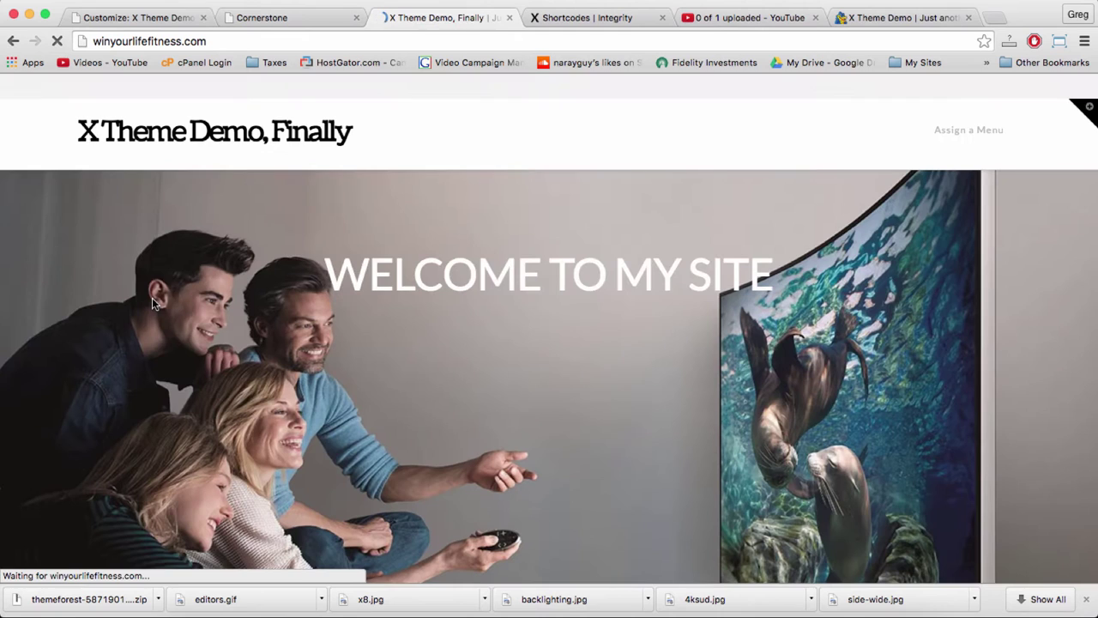
pyautogui.scroll(-10, 168, 246)
pyautogui.scroll(-5, 169, 249)
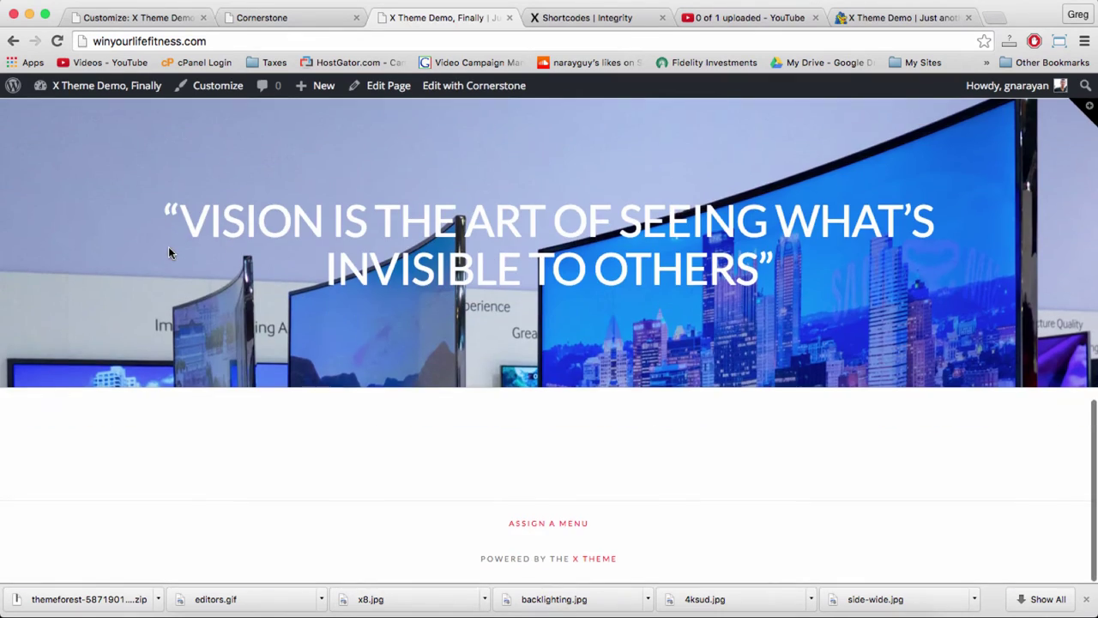
pyautogui.scroll(4, 169, 250)
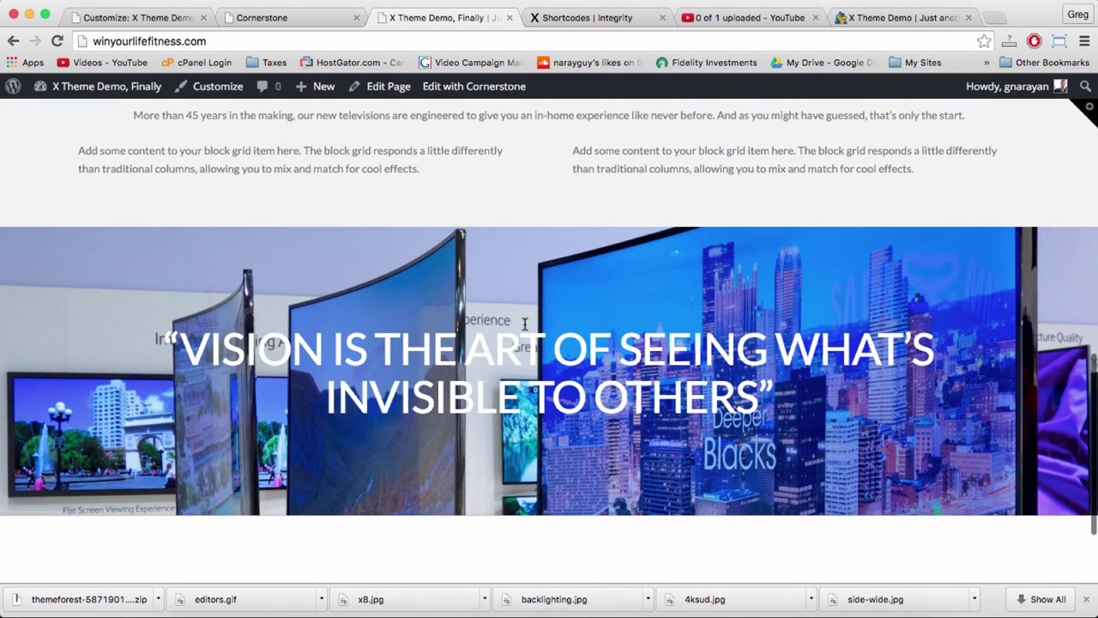
pyautogui.scroll(-2, 524, 323)
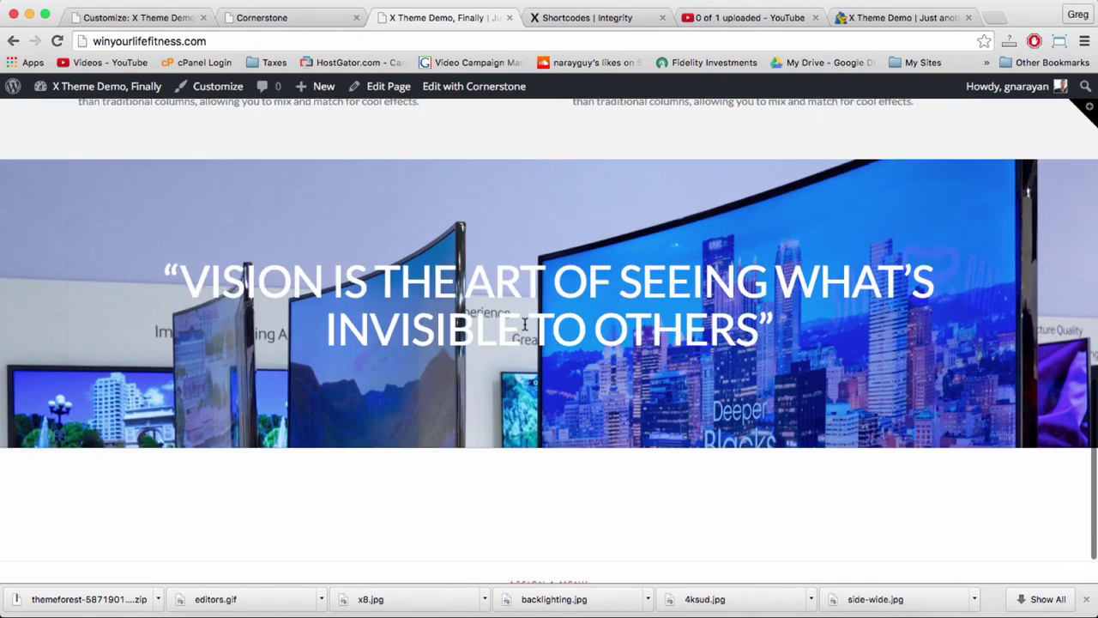
pyautogui.scroll(3, 524, 275)
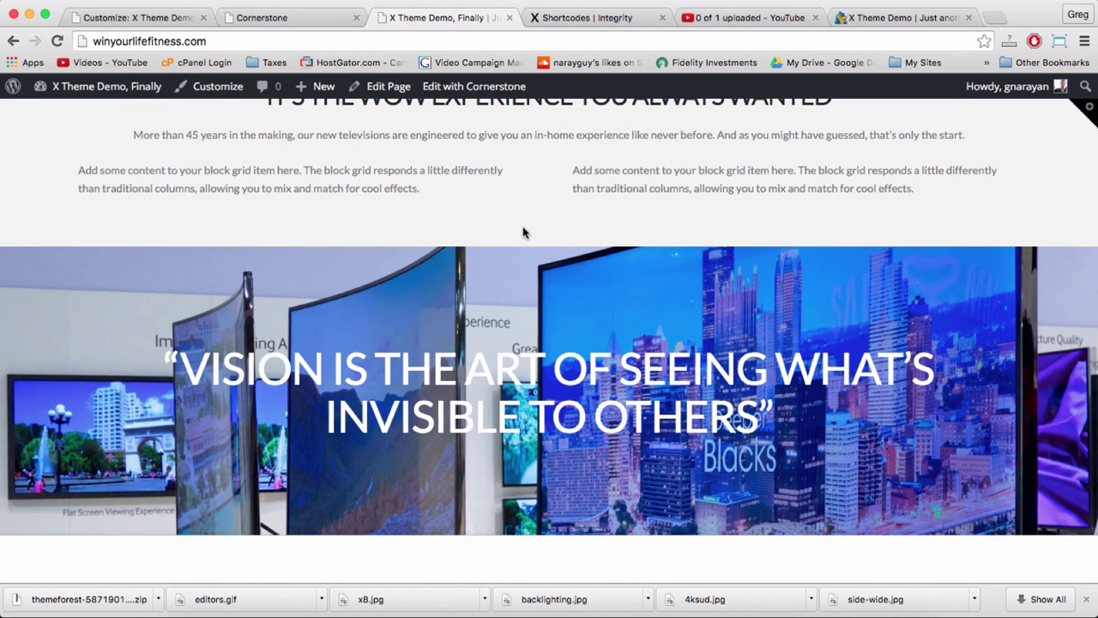
# - In the Layout list, rename Section 3 to 'Parallax'
pyautogui.click(302, 18)
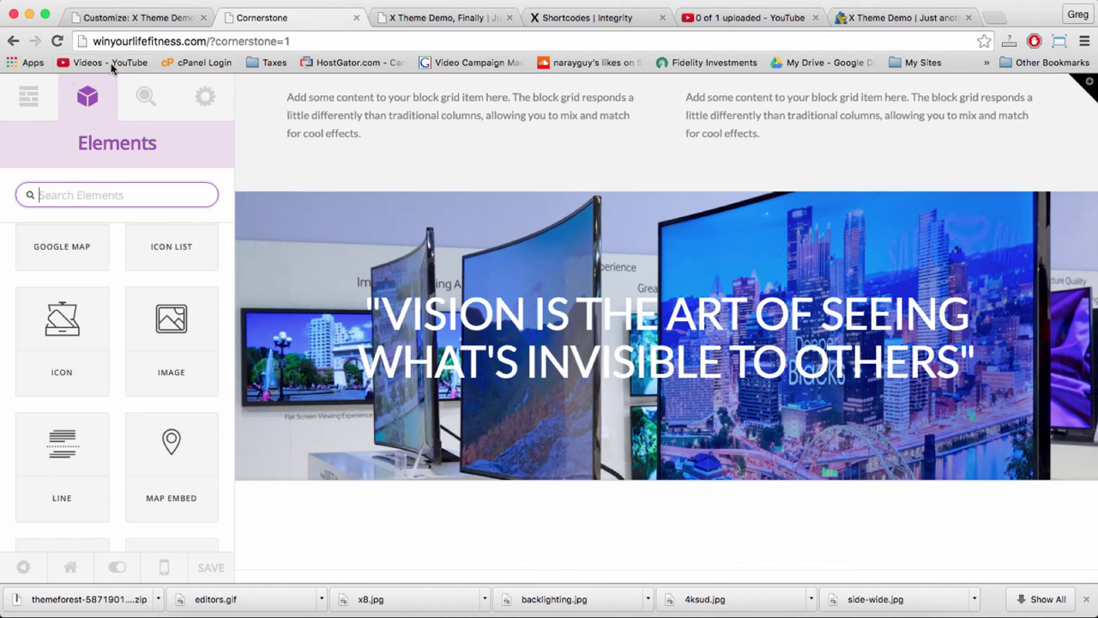
pyautogui.click(47, 101)
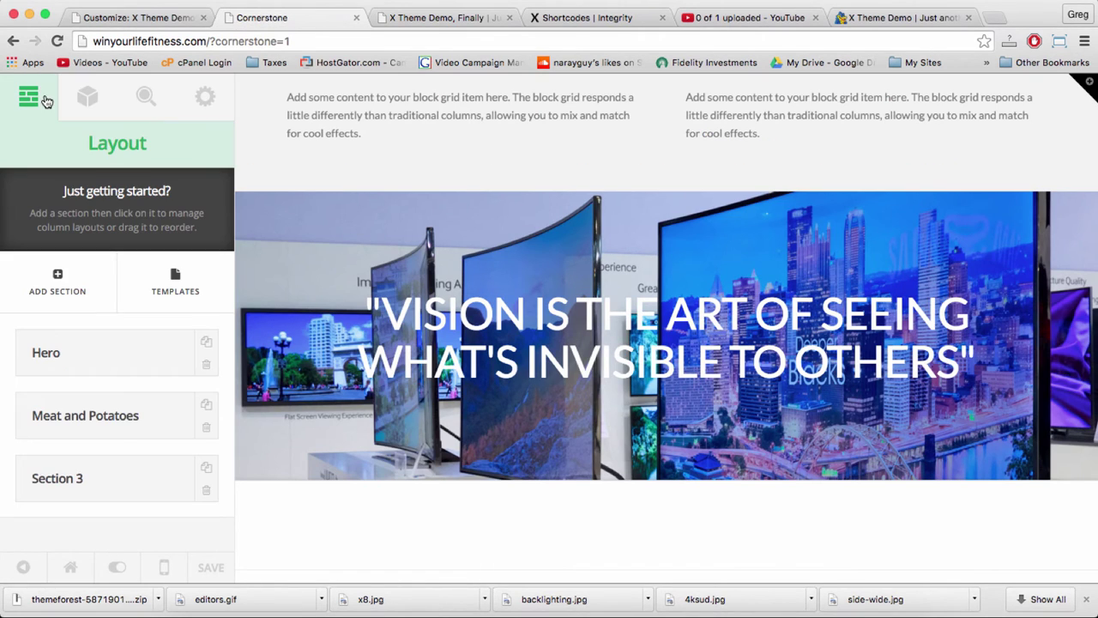
pyautogui.click(73, 478)
pyautogui.tripleClick(55, 270)
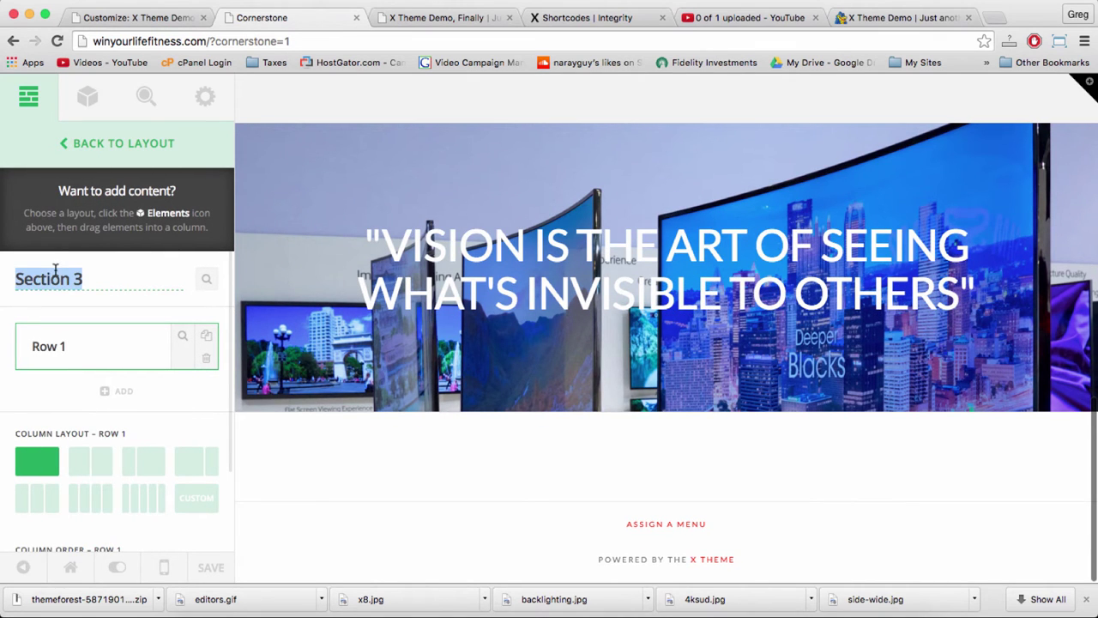
pyautogui.write('Parallax')
pyautogui.click(124, 143)
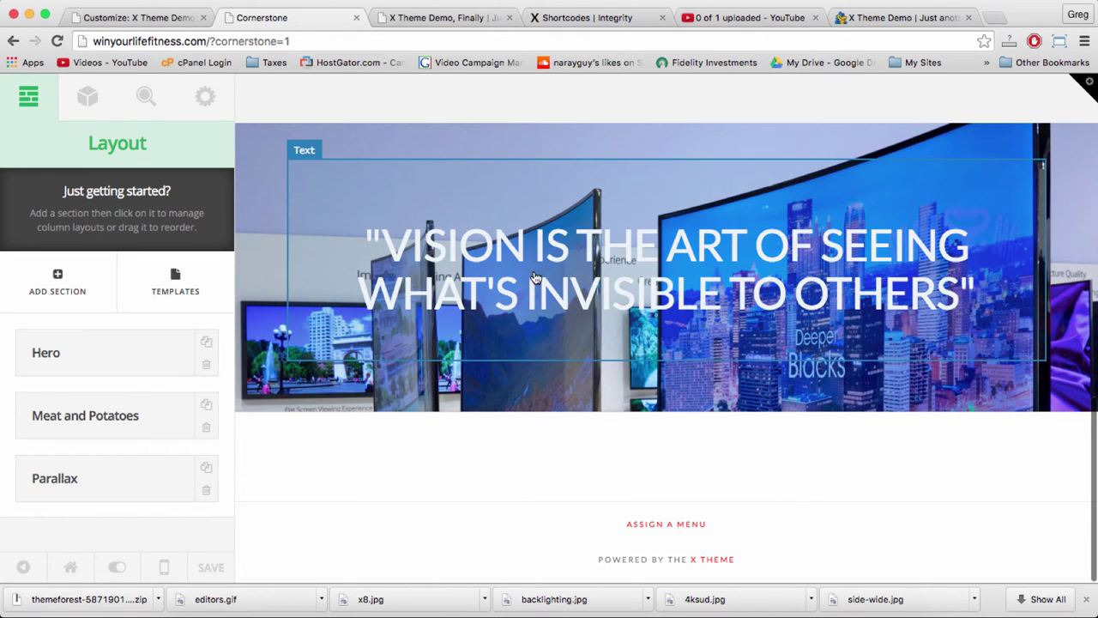
# - Add Section 4 below Parallax and drop a Skill Bar element into it
pyautogui.click(61, 275)
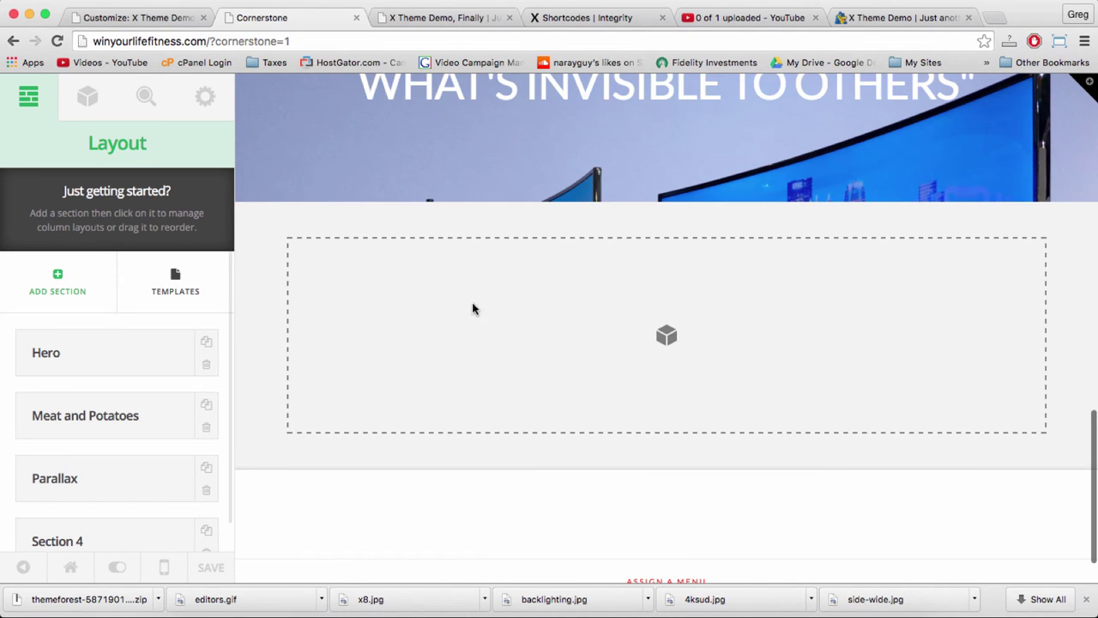
pyautogui.click(88, 99)
pyautogui.scroll(-15, 142, 310)
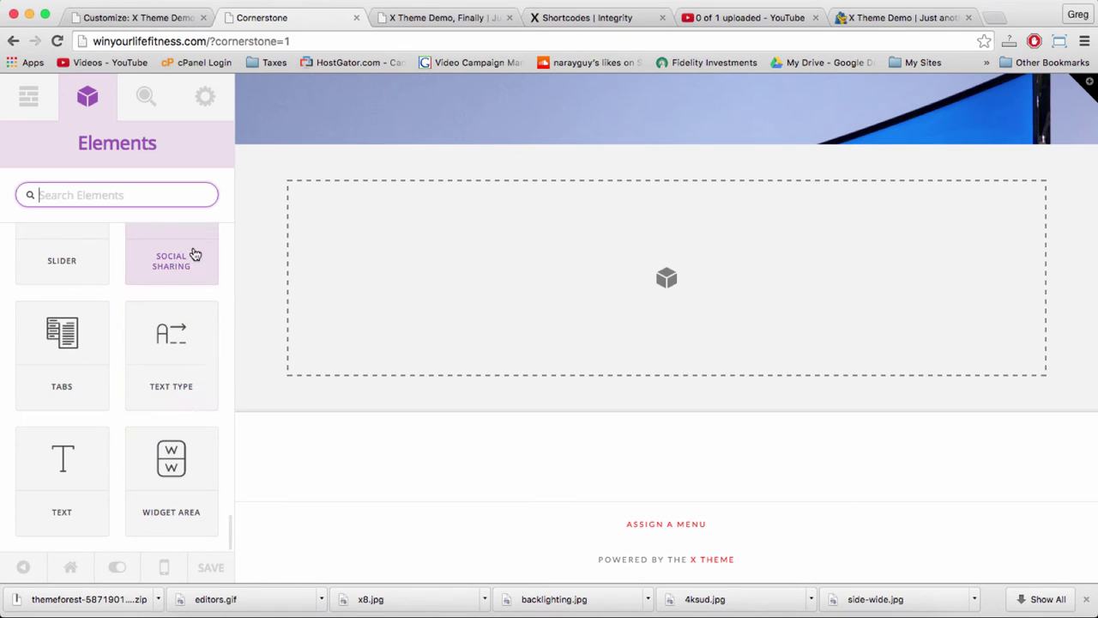
pyautogui.scroll(3, 186, 246)
pyautogui.moveTo(183, 281); pyautogui.dragTo(503, 263)
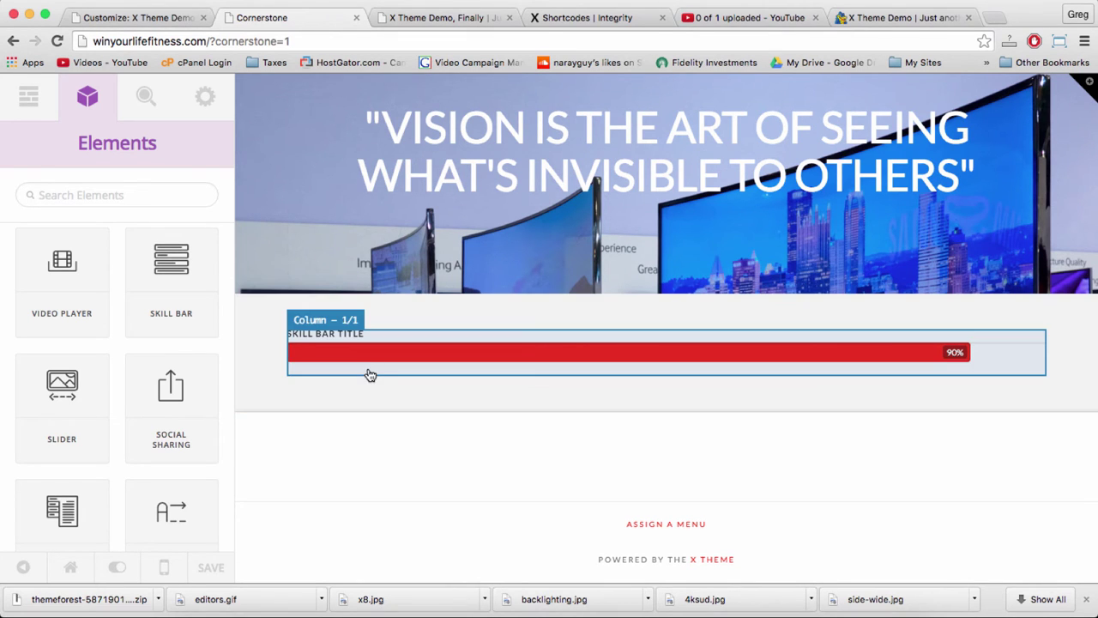
# - Set the first skill bar's heading to HD Quality and its percentage to 92%
pyautogui.click(339, 348)
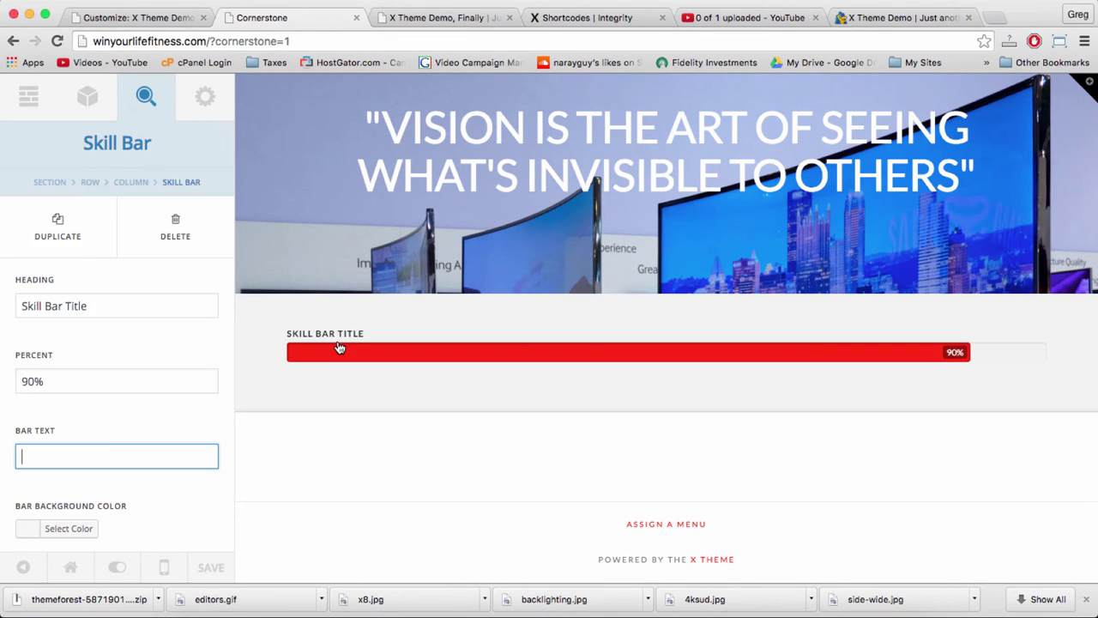
pyautogui.click(104, 303)
pyautogui.tripleClick(104, 303)
pyautogui.write('HD Quality')
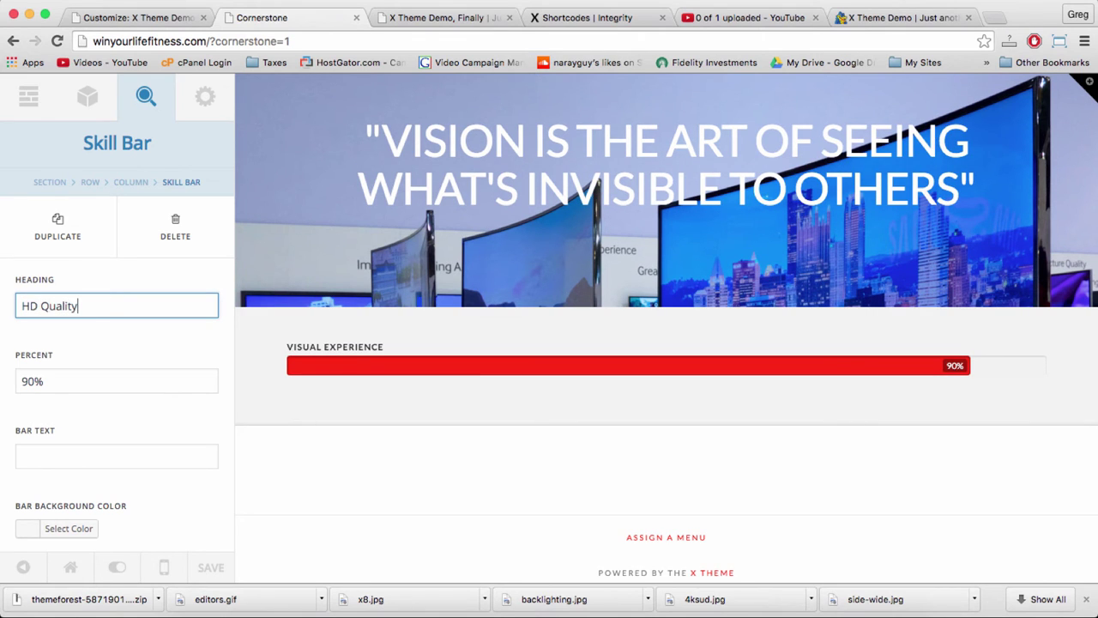
pyautogui.click(30, 381)
pyautogui.press('BackSpace')
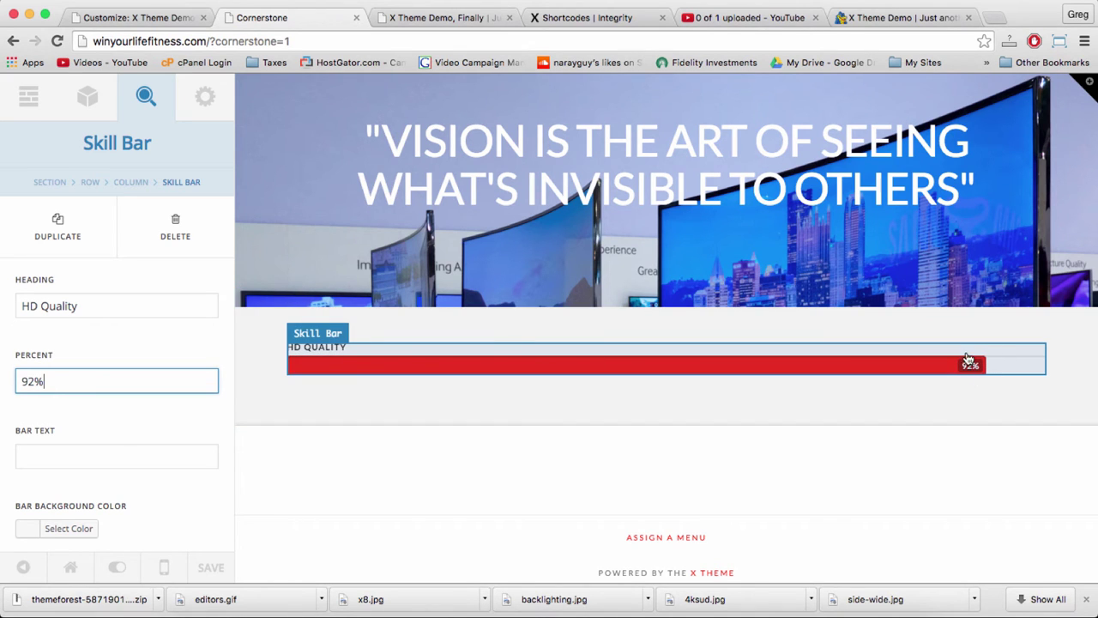
pyautogui.click(160, 454)
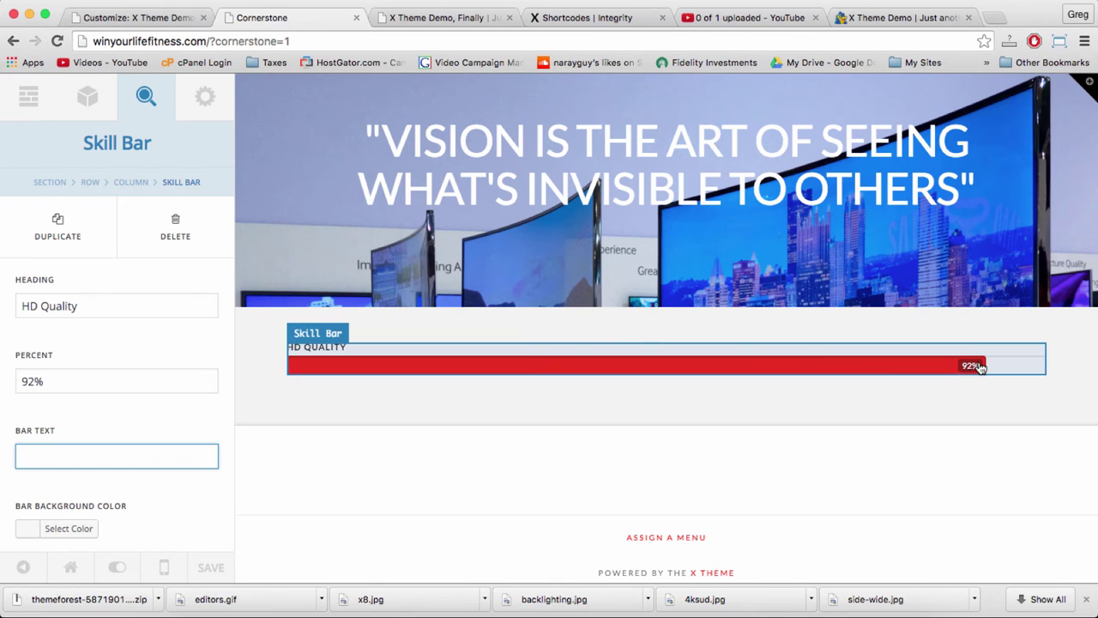
# - Duplicate the HD Quality skill bar twice to make three bars
pyautogui.scroll(-1, 239, 410)
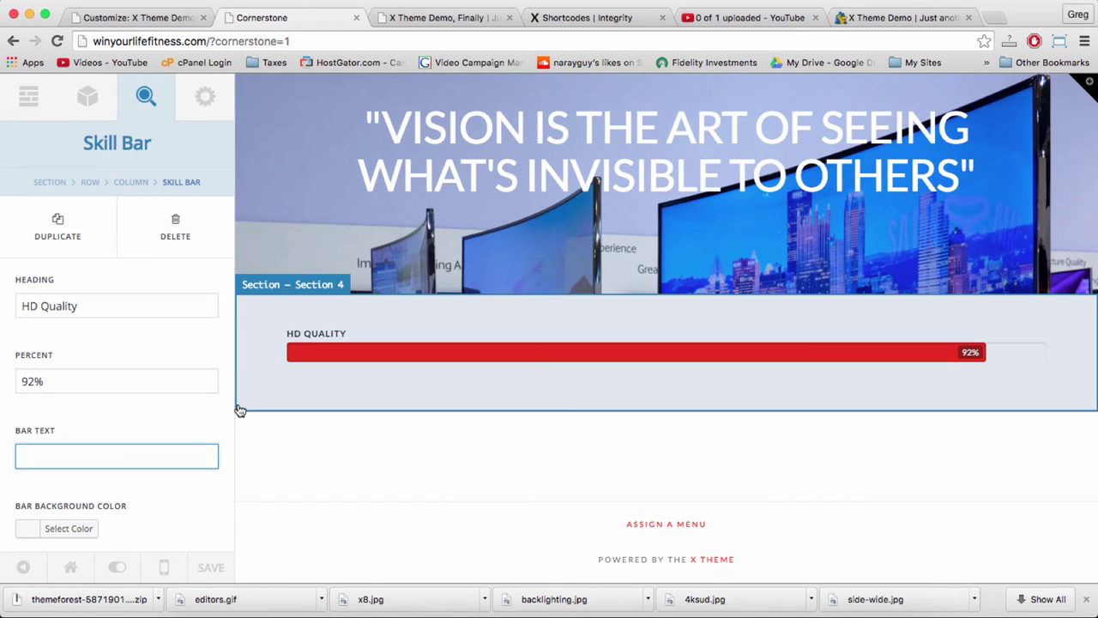
pyautogui.click(458, 351)
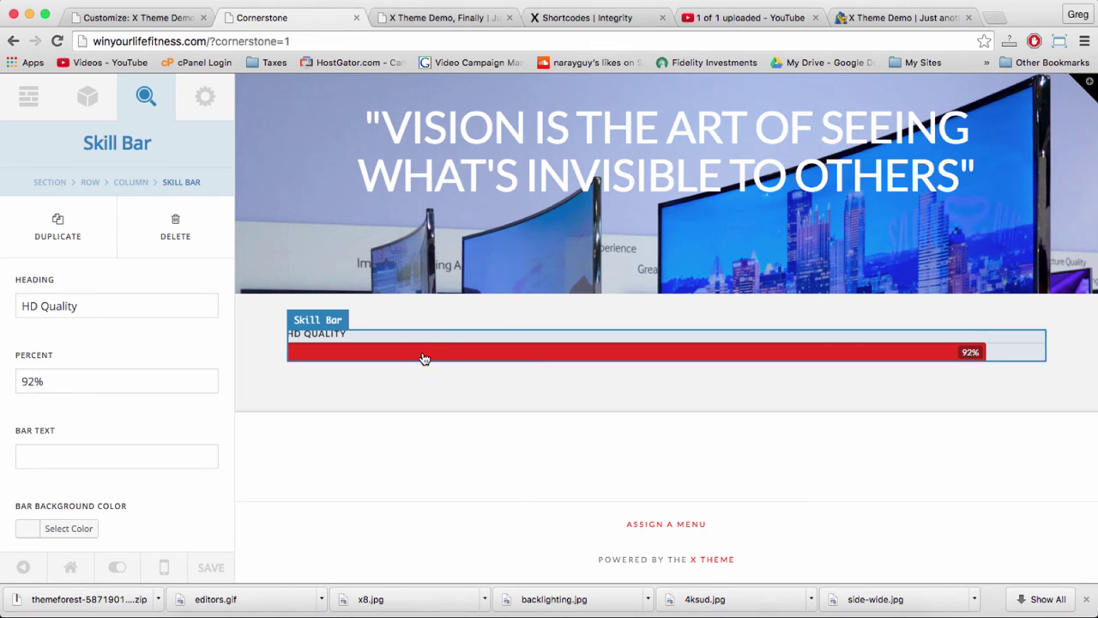
pyautogui.moveTo(426, 356)
pyautogui.mouseDown()
pyautogui.moveTo(429, 84)
pyautogui.moveTo(430, 369)
pyautogui.moveTo(431, 344)
pyautogui.moveTo(432, 357)
pyautogui.mouseUp()
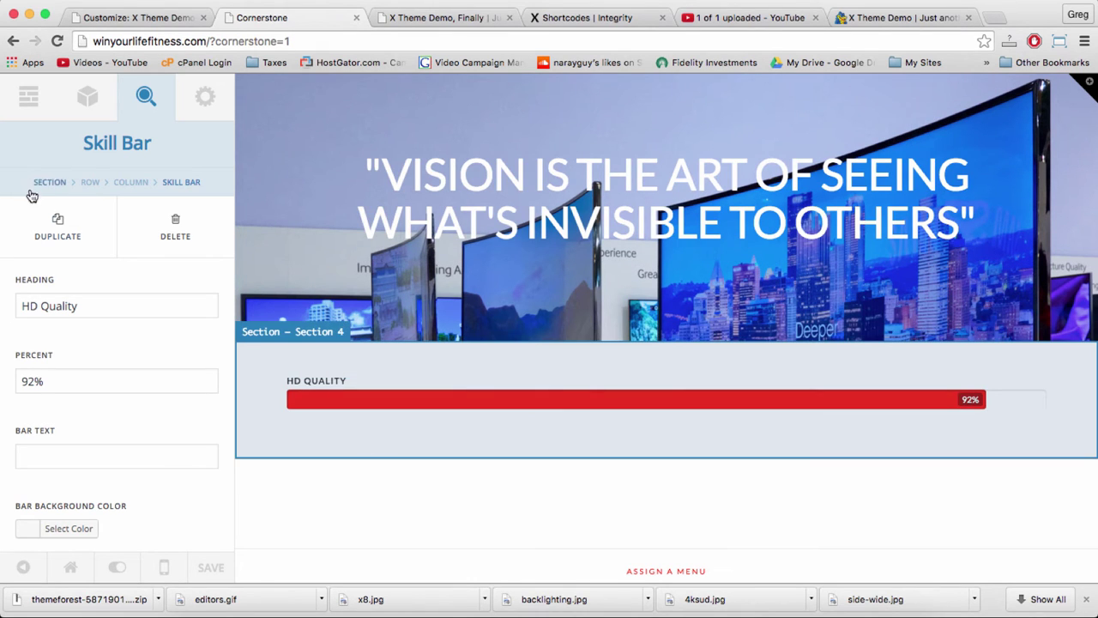
pyautogui.click(53, 229)
pyautogui.click(49, 229)
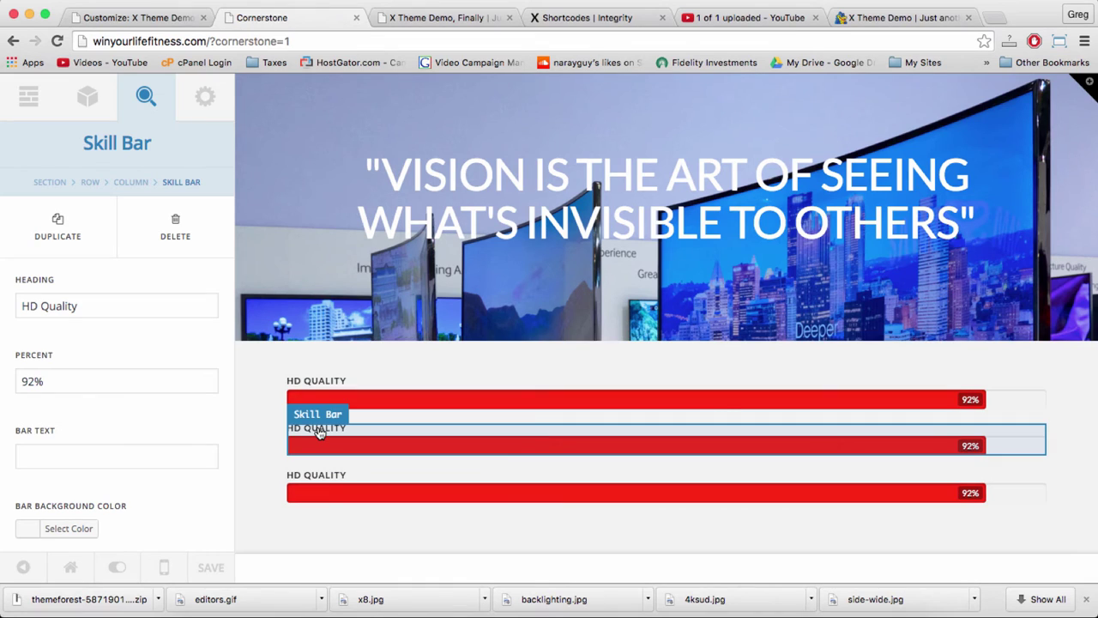
# - Rename the second skill bar to Sound and set it to 97%
pyautogui.click(317, 432)
pyautogui.press('super+a')
pyautogui.write('Sound')
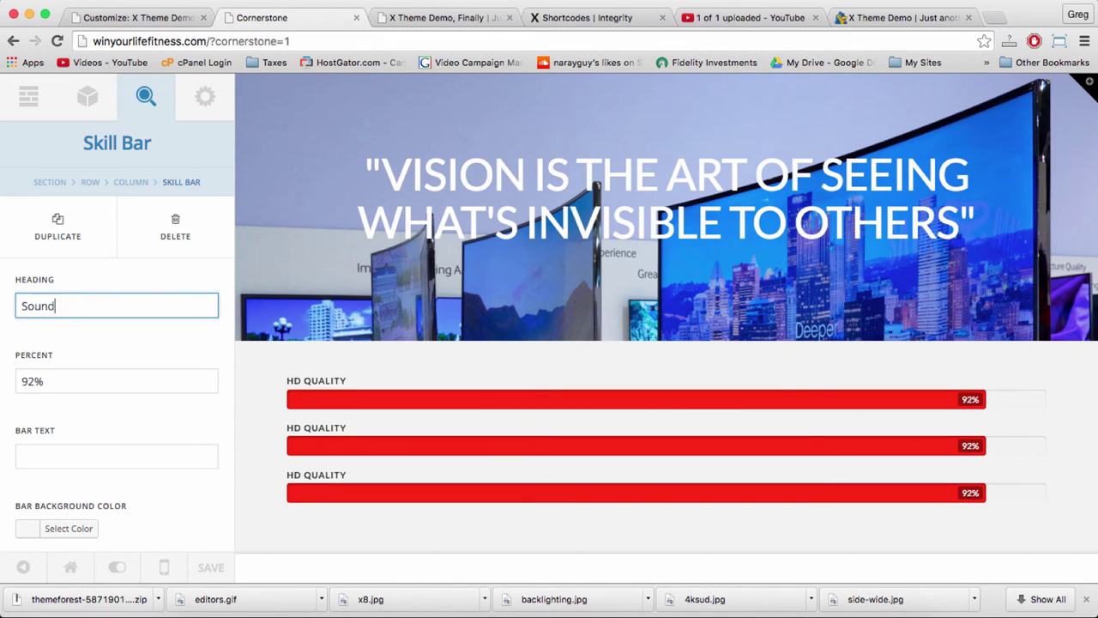
pyautogui.click(33, 380)
pyautogui.press('Tab')
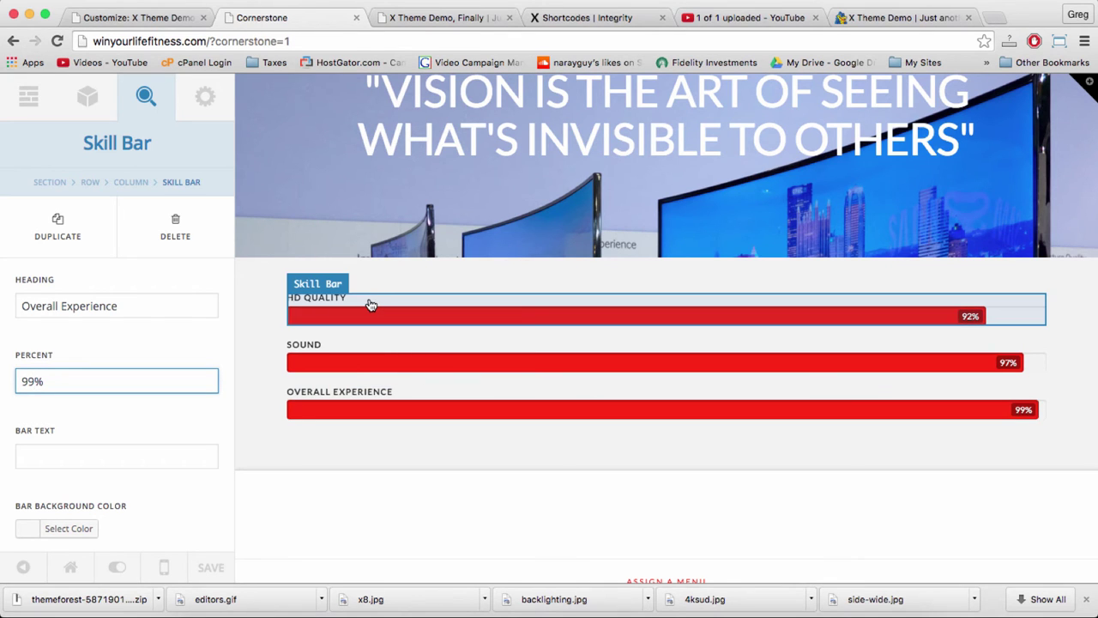
# - Drop Text elements above and below the three skill bars
pyautogui.click(87, 96)
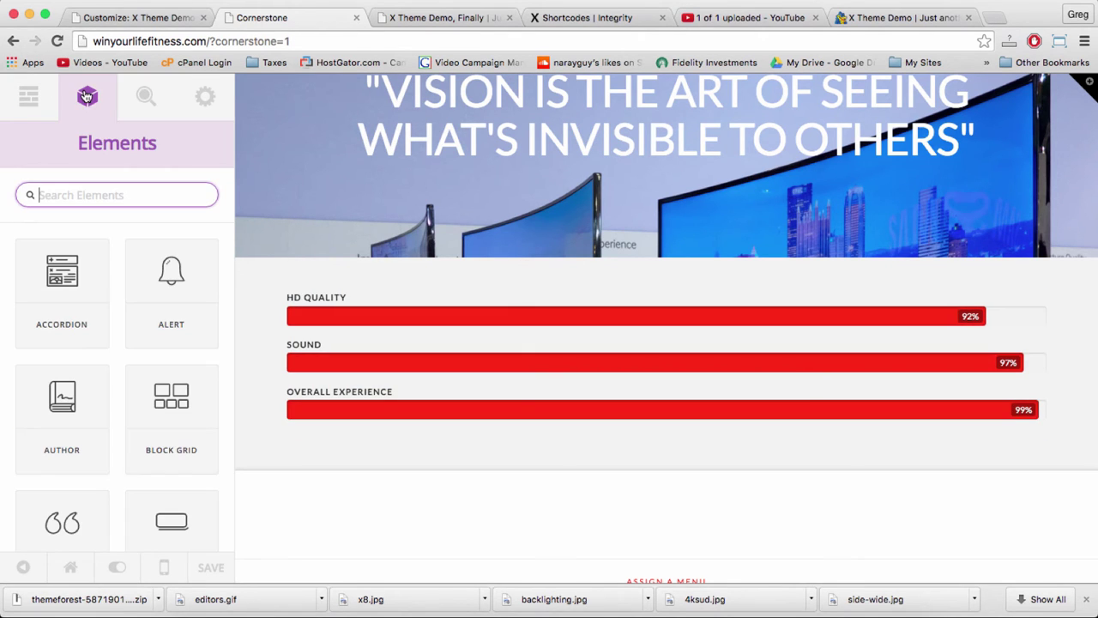
pyautogui.scroll(-15, 206, 343)
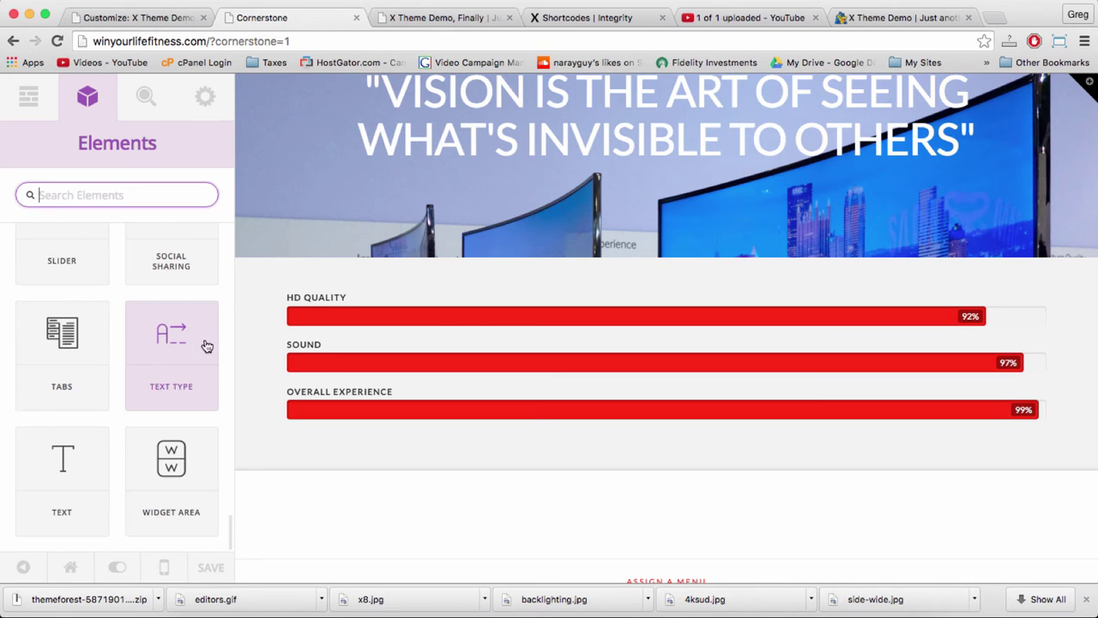
pyautogui.moveTo(72, 474); pyautogui.dragTo(456, 317)
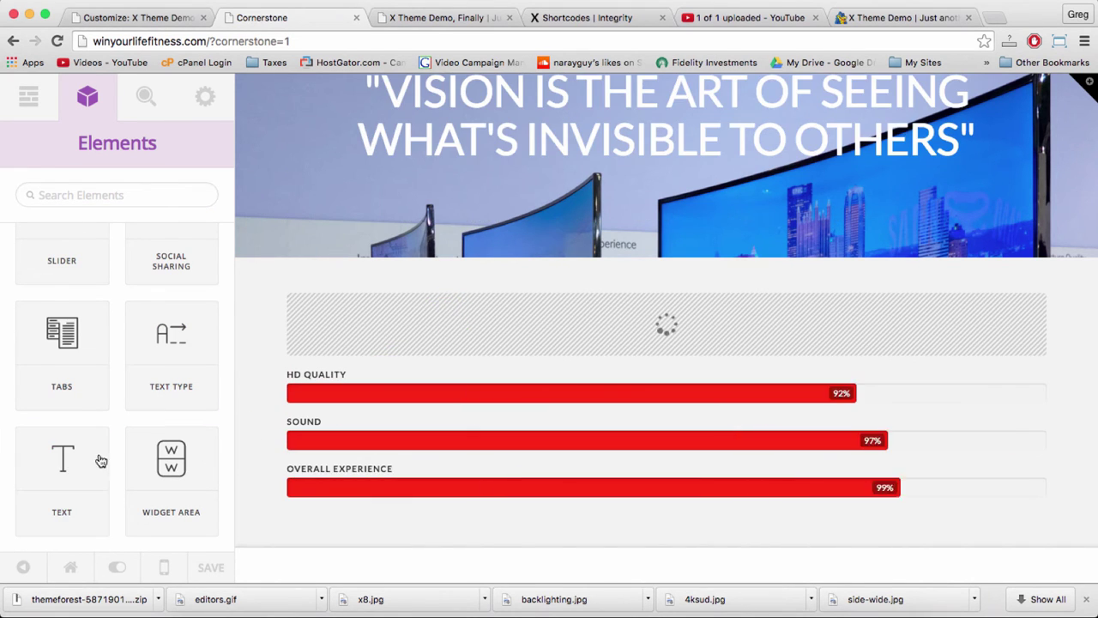
pyautogui.moveTo(204, 480); pyautogui.dragTo(492, 563)
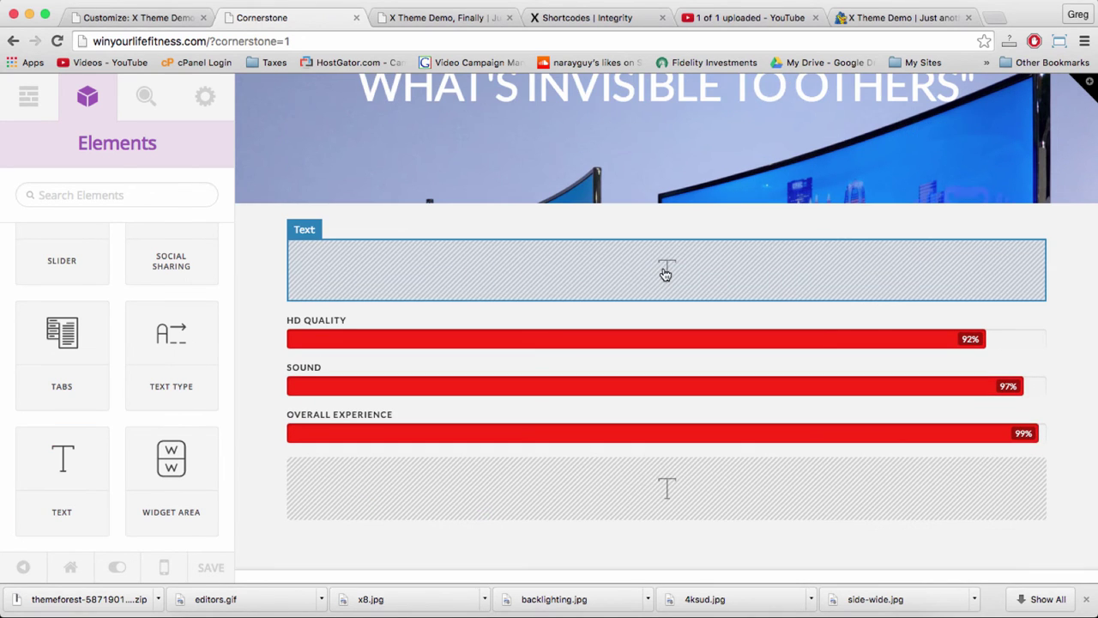
# - Enter 'JOIN THE 90s CLUB' as the top text block's Heading 2
pyautogui.click(661, 270)
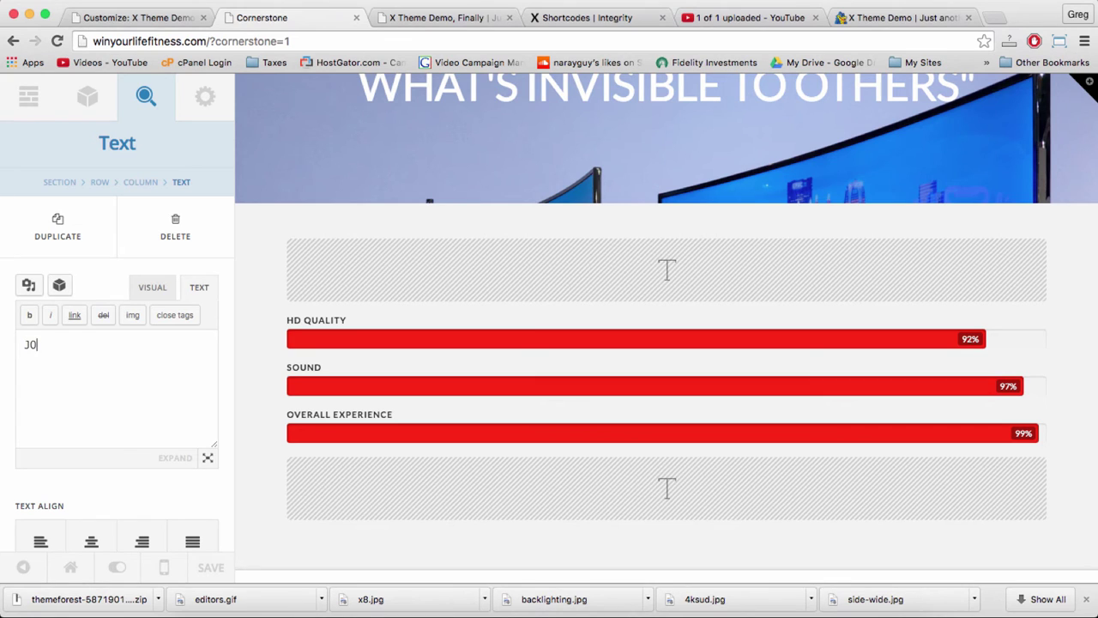
pyautogui.write('JOIN THE 90s CLUB')
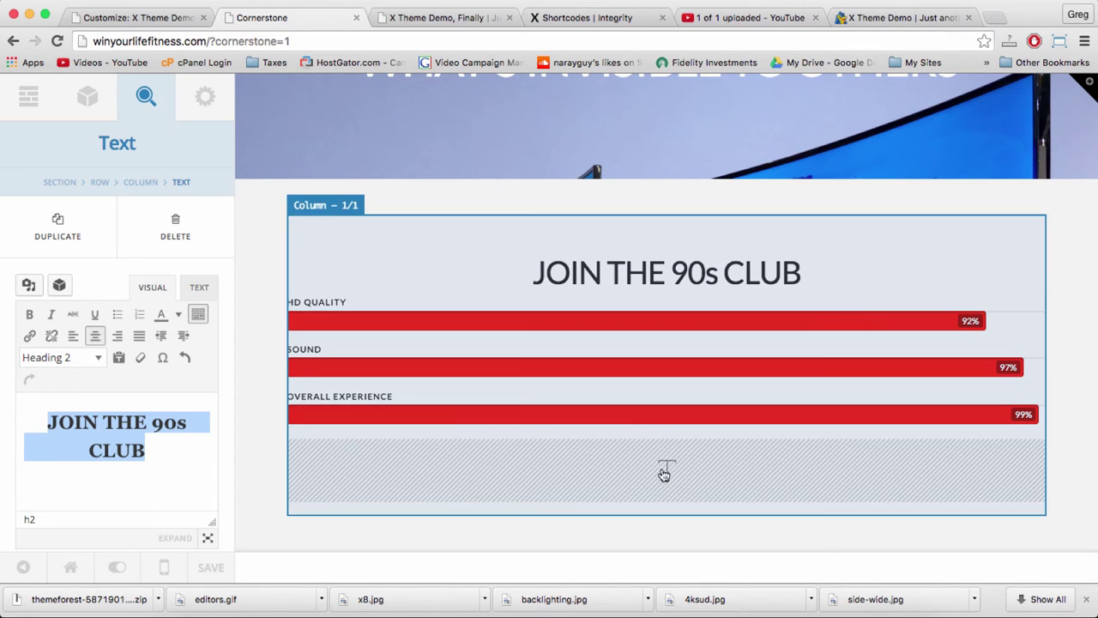
pyautogui.click(664, 478)
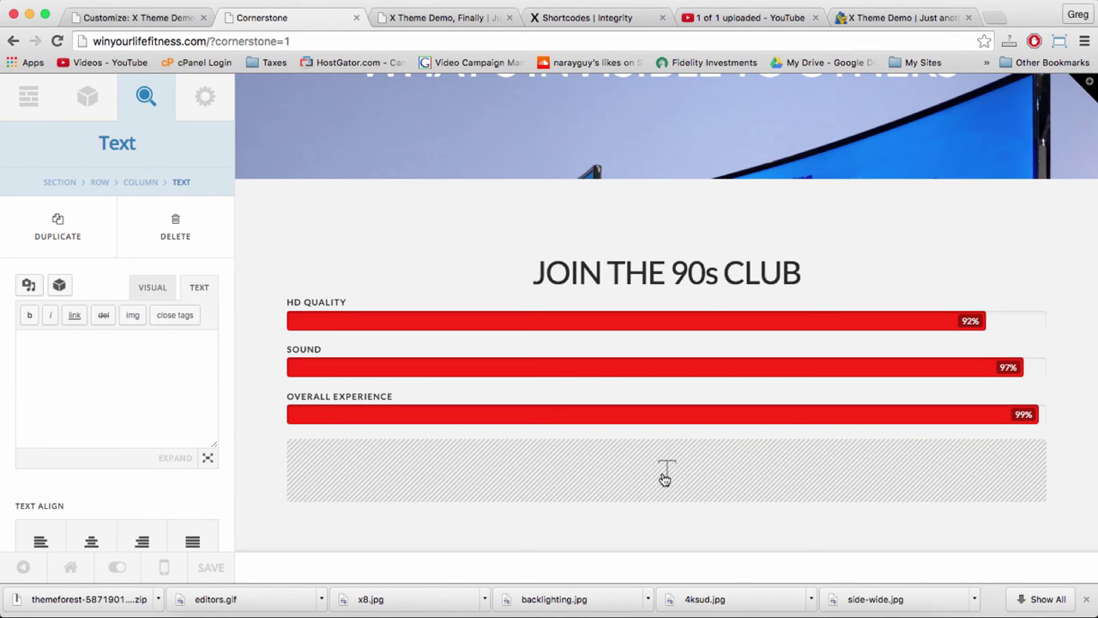
# - Open the Buttons shortcode examples page in the Integrity demo
pyautogui.click(565, 21)
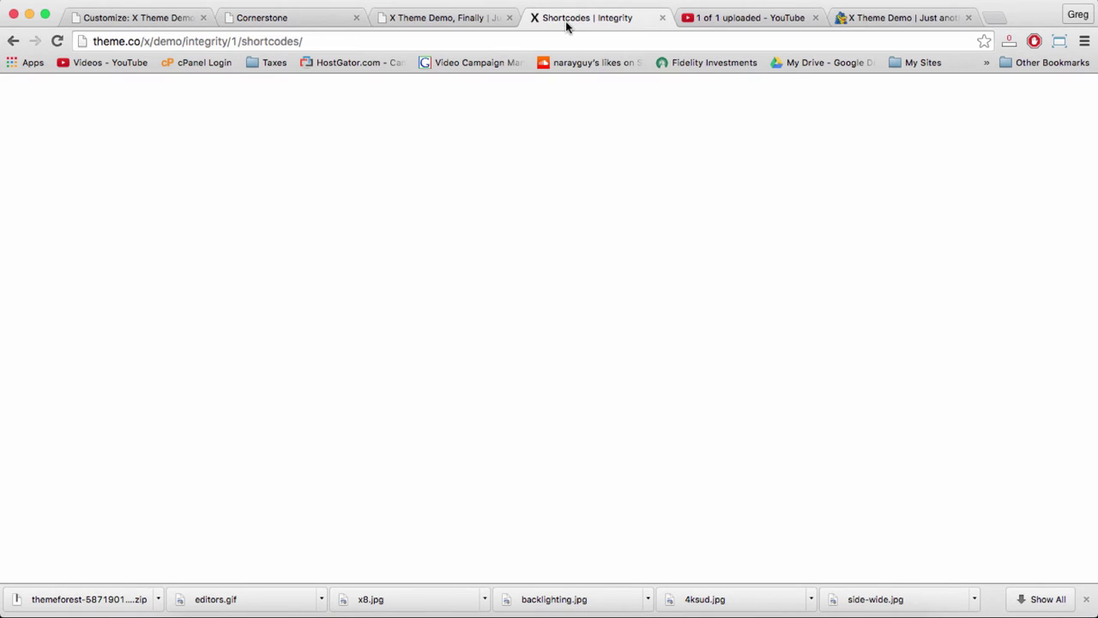
pyautogui.moveTo(789, 111)
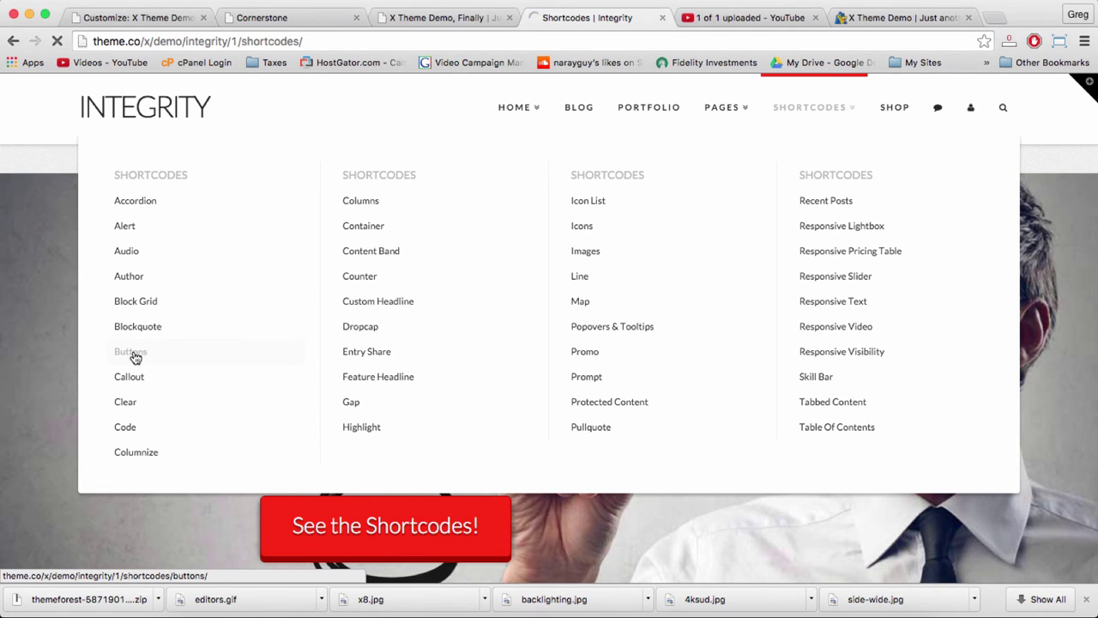
pyautogui.click(135, 357)
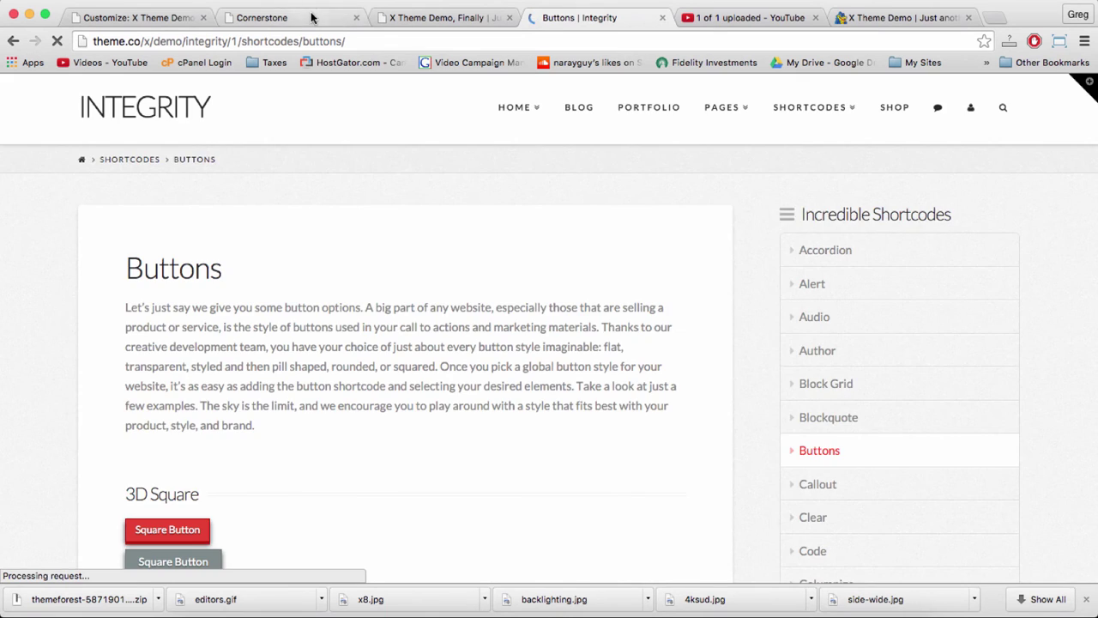
pyautogui.click(311, 15)
pyautogui.click(603, 19)
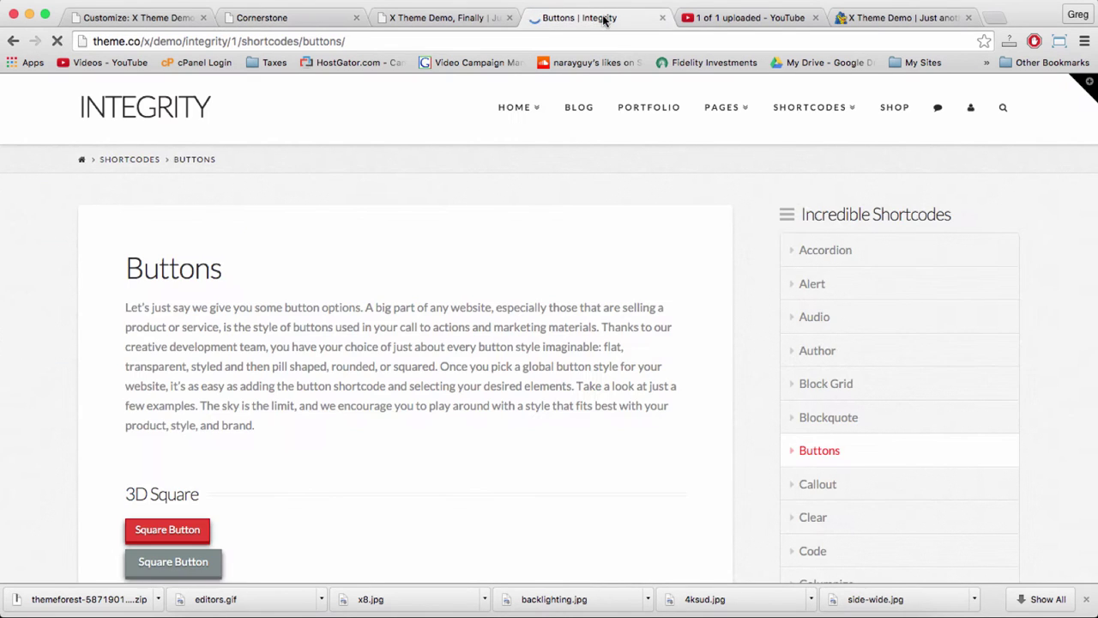
# - Find the large flat rounded button shortcode with the cogs icon and select it
pyautogui.scroll(-6, 596, 369)
pyautogui.scroll(-10, 598, 371)
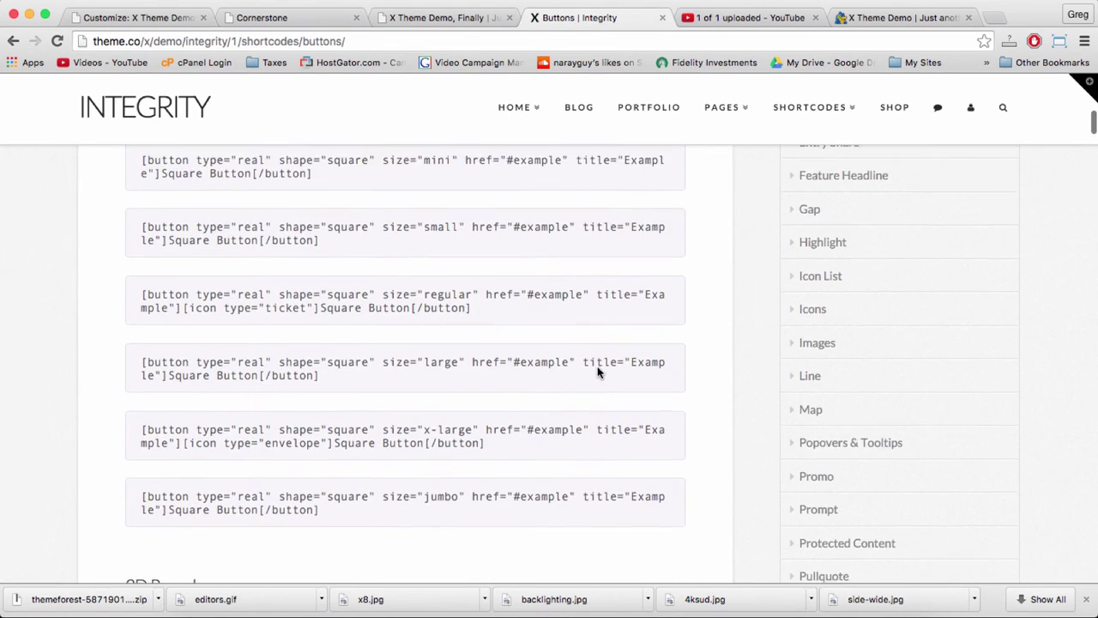
pyautogui.scroll(-8, 598, 371)
pyautogui.scroll(-10, 391, 371)
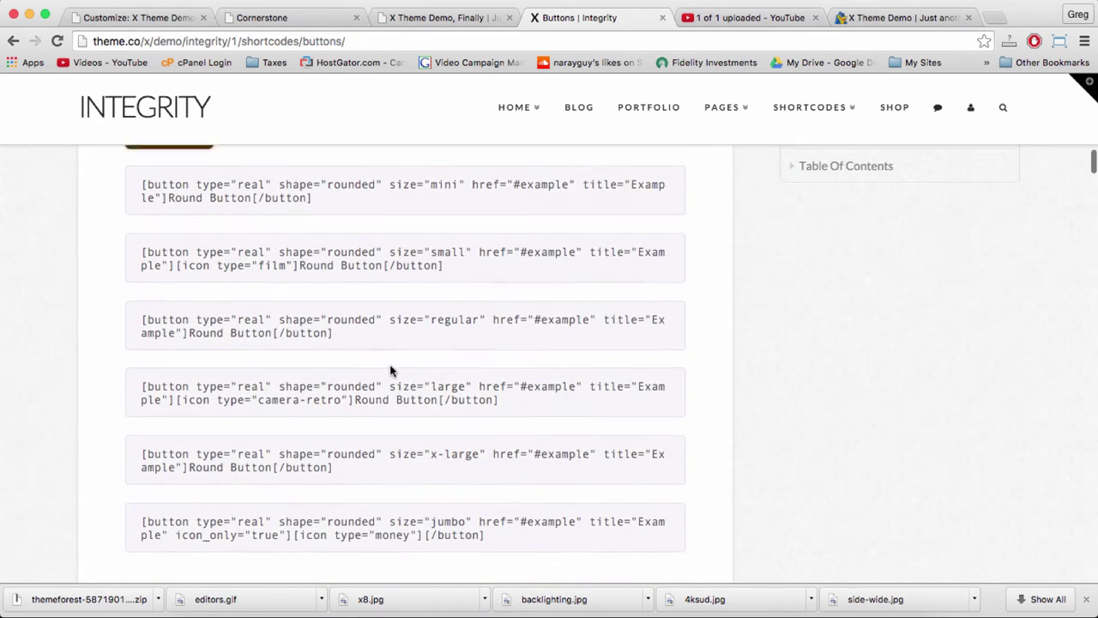
pyautogui.scroll(-3, 345, 323)
pyautogui.scroll(10, 345, 324)
pyautogui.scroll(3, 344, 323)
pyautogui.scroll(-15, 343, 318)
pyautogui.tripleClick(140, 364)
pyautogui.press('super+c')
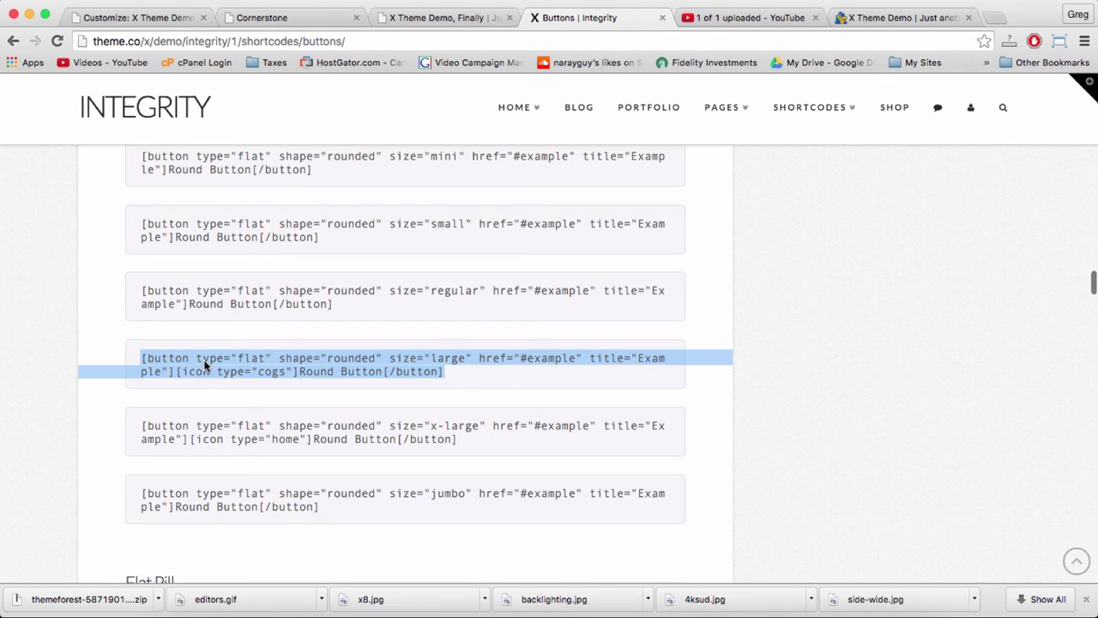
# - Paste the copied button shortcode into the empty text block below the skill bars
pyautogui.click(263, 19)
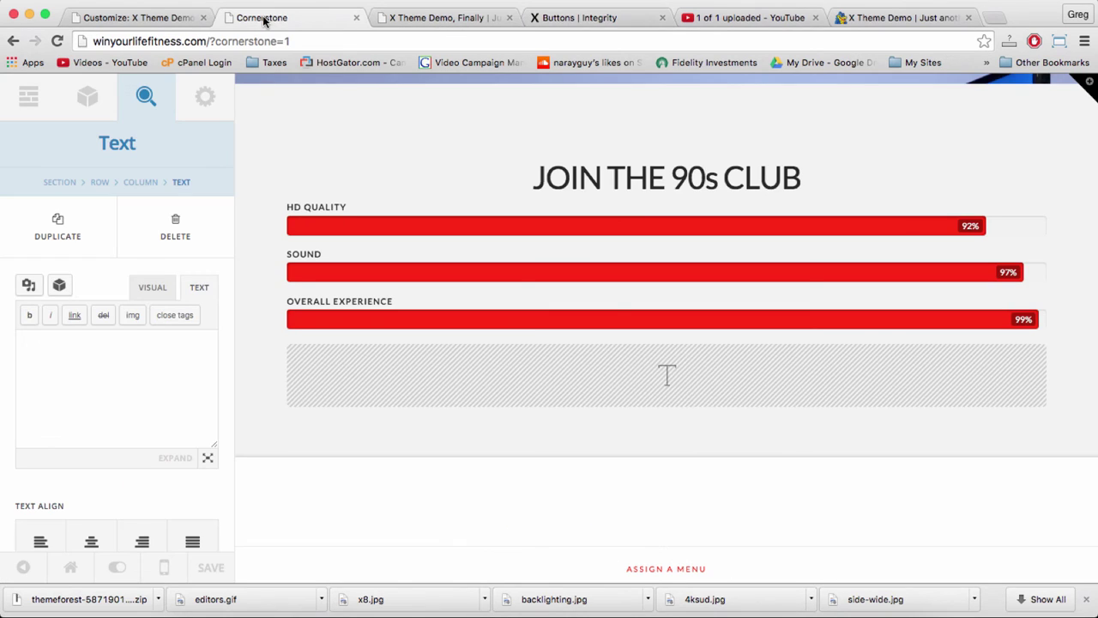
pyautogui.click(669, 384)
pyautogui.click(157, 363)
pyautogui.press('super+v')
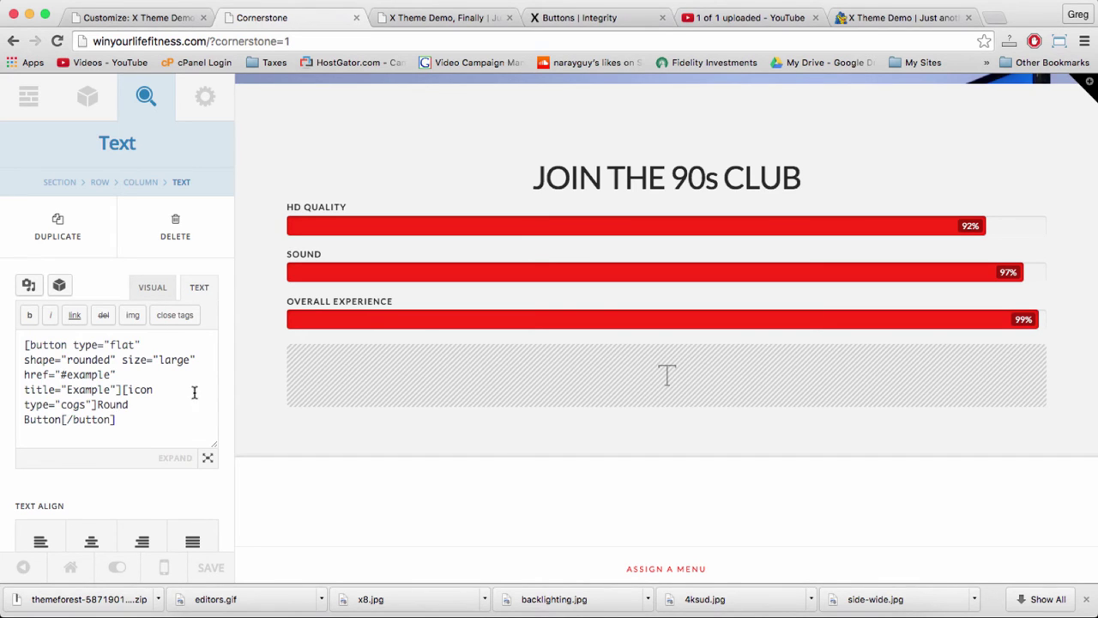
# - Centre the button and add an &nbsp; spacer line above it in the raw text
pyautogui.click(150, 287)
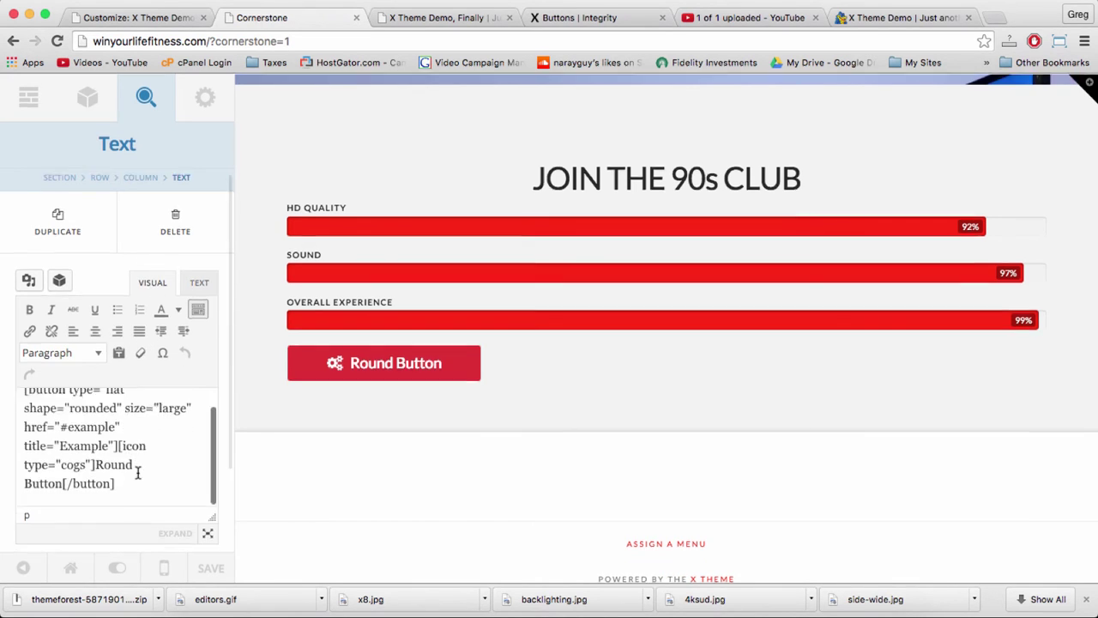
pyautogui.scroll(-1, 102, 449)
pyautogui.press('super+a')
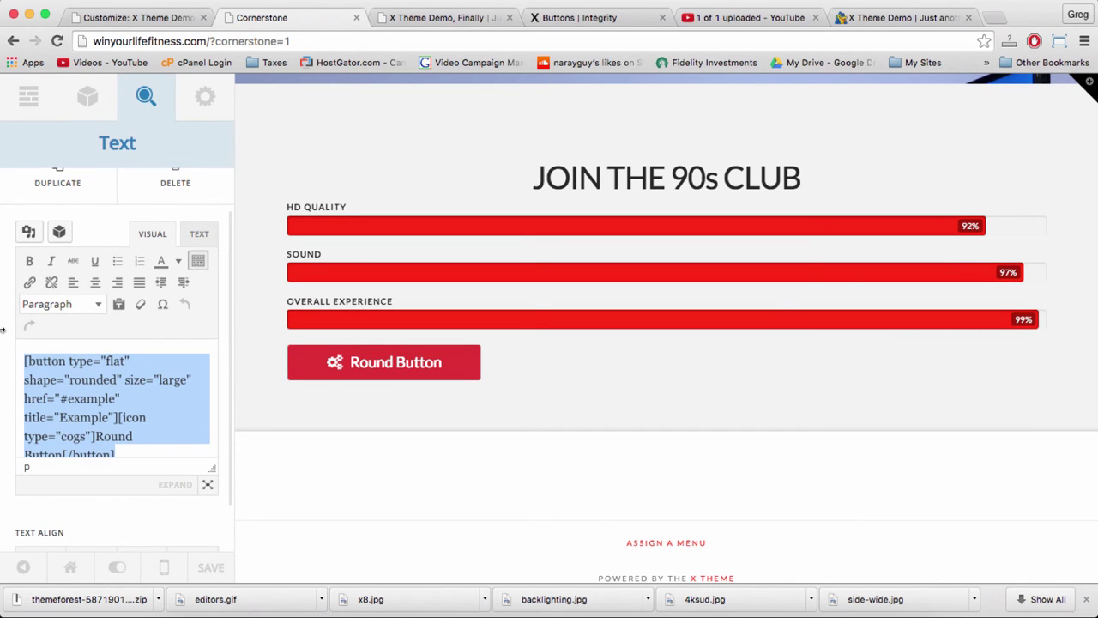
pyautogui.click(97, 286)
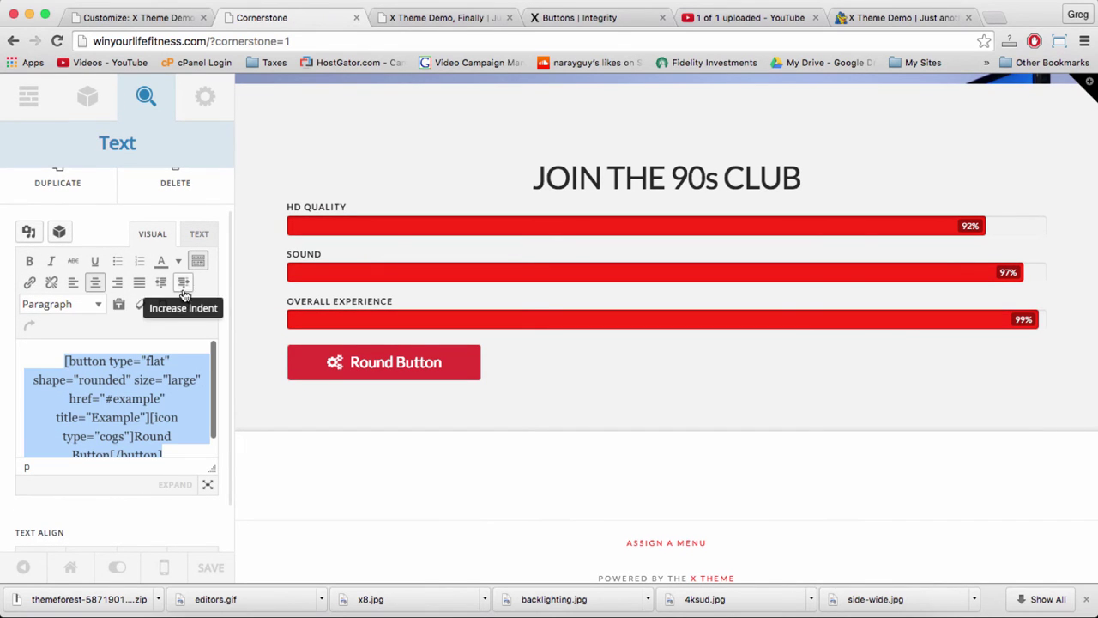
pyautogui.click(197, 234)
pyautogui.press('Return')
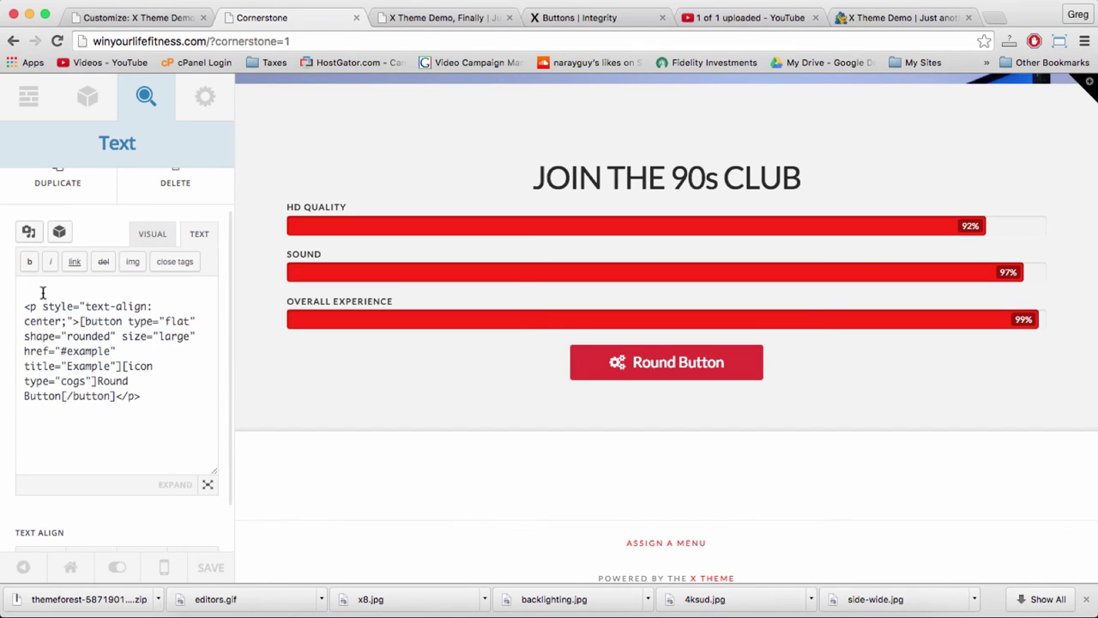
pyautogui.press('BackSpace')
pyautogui.press('BackSpace')
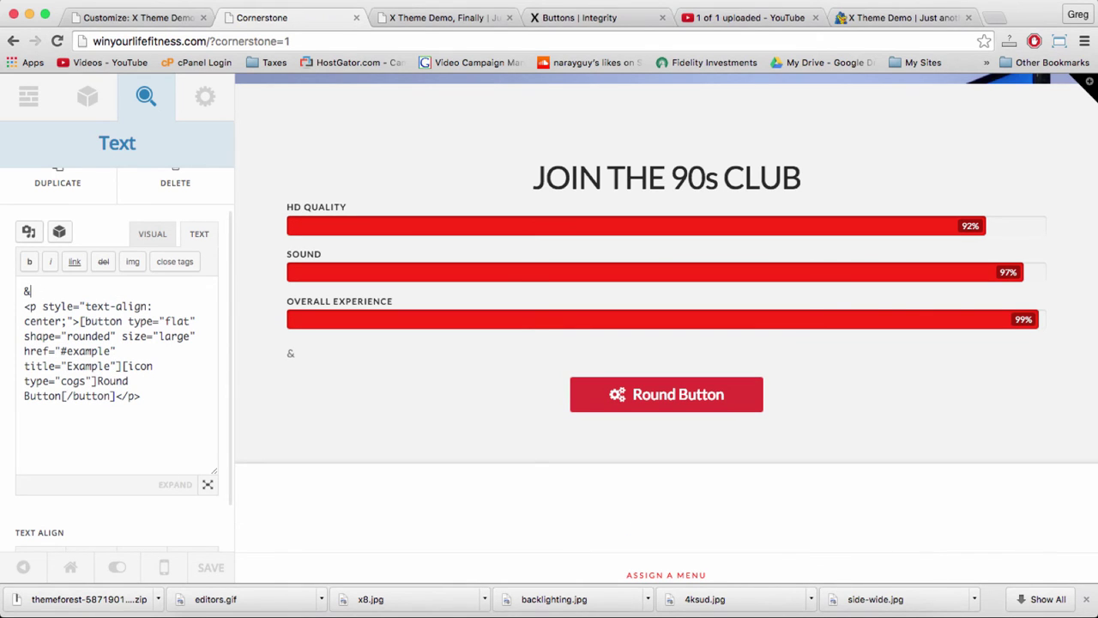
pyautogui.write('nbsp;')
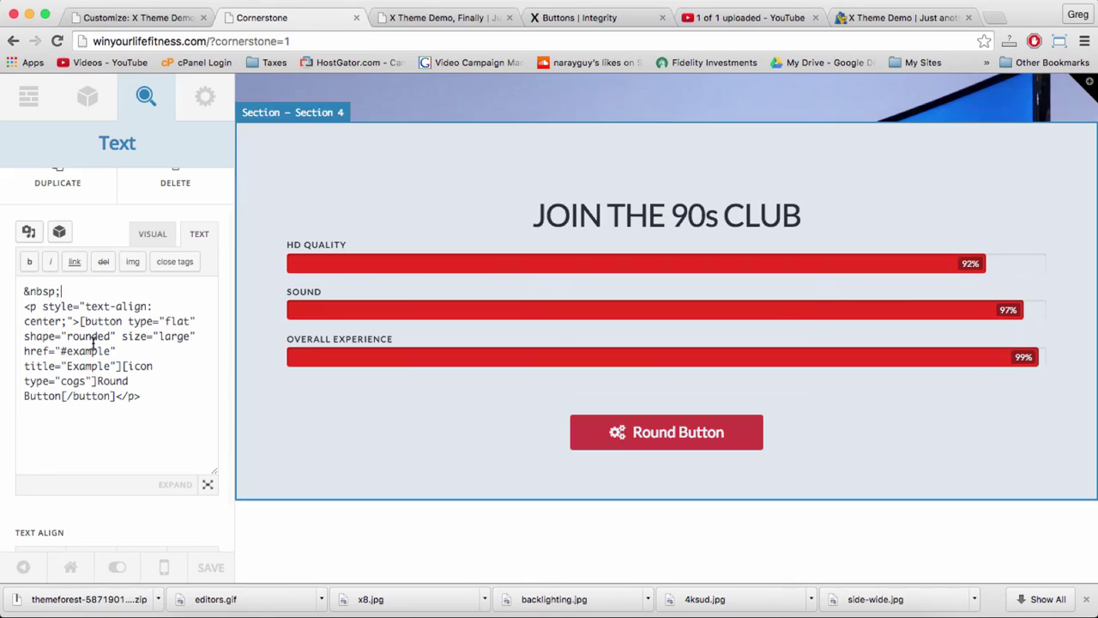
# - Insert class="clear-btn" into the [button] shortcode before its type attribute
pyautogui.click(126, 281)
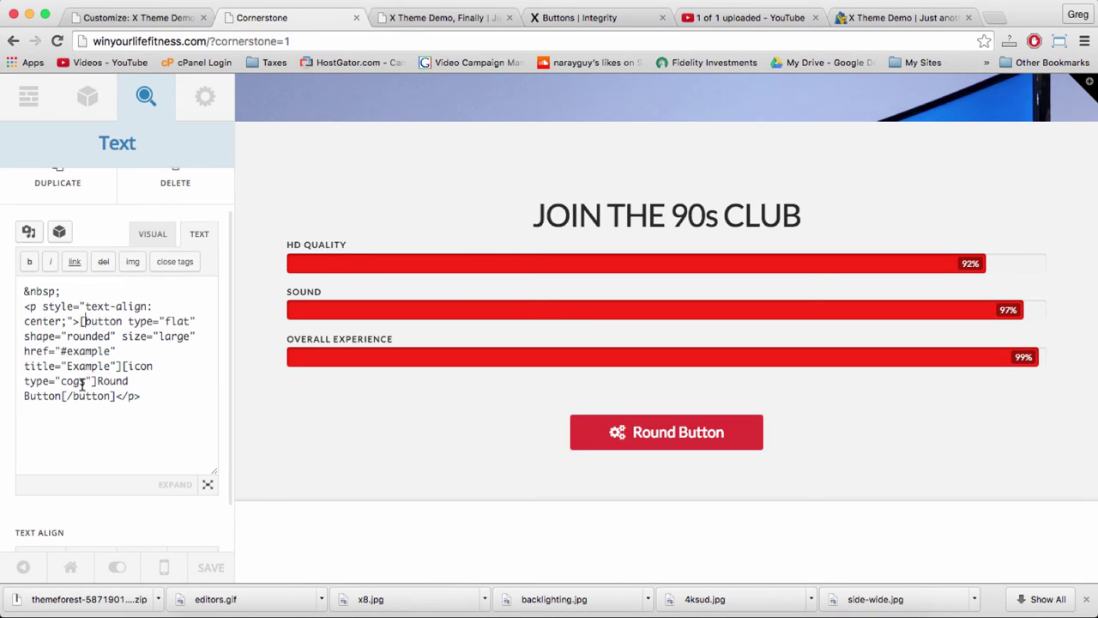
pyautogui.moveTo(199, 321); pyautogui.dragTo(127, 320)
pyautogui.click(127, 321)
pyautogui.write('class="')
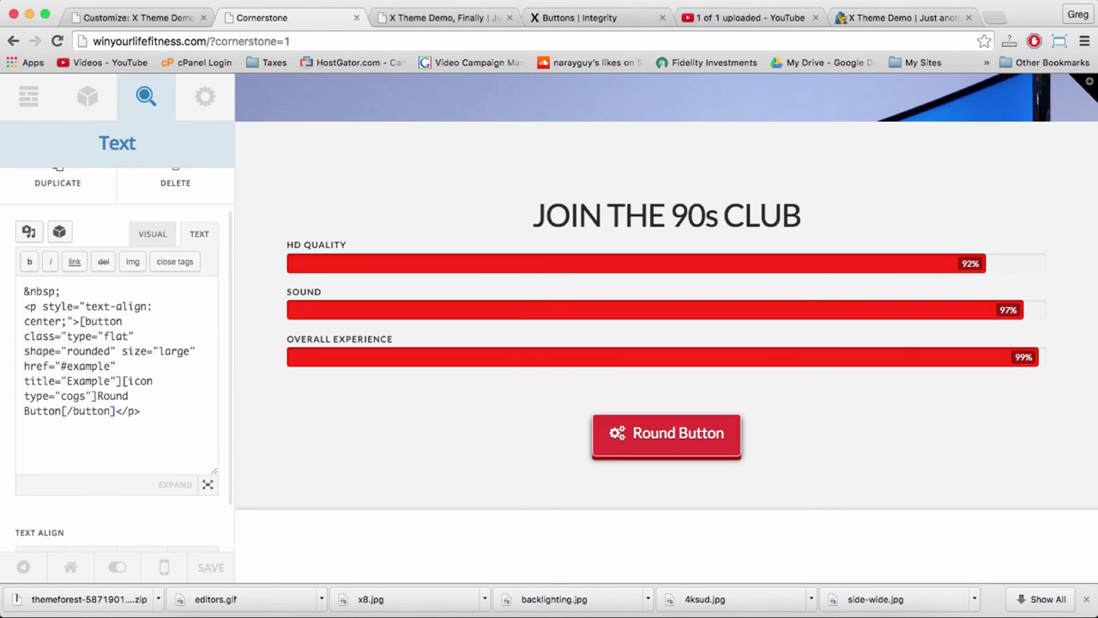
pyautogui.write('clear-btn')
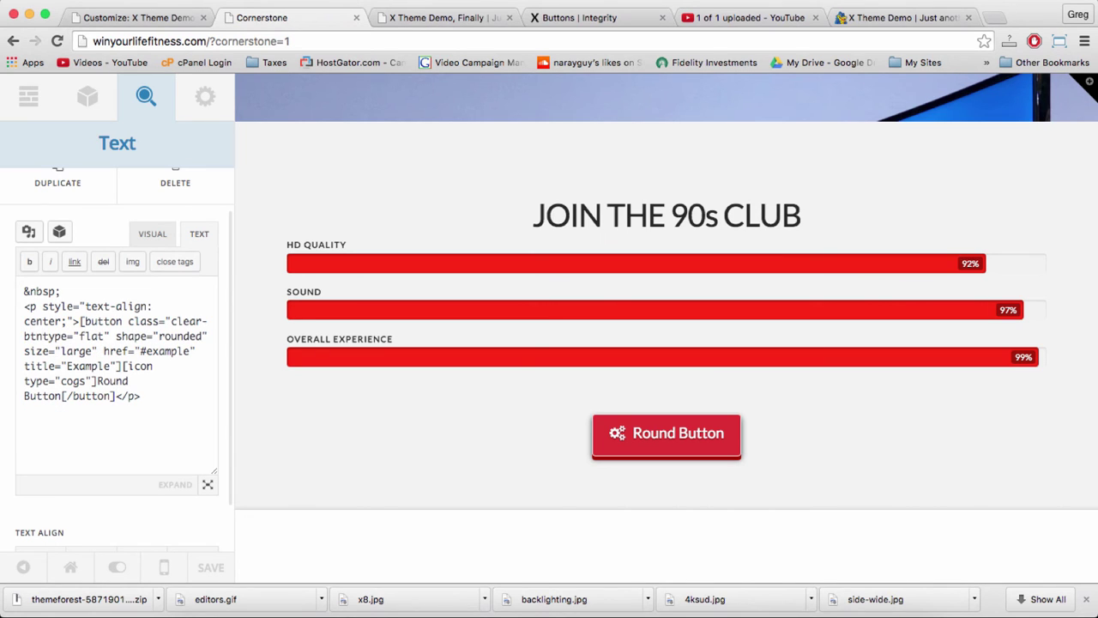
pyautogui.write('"')
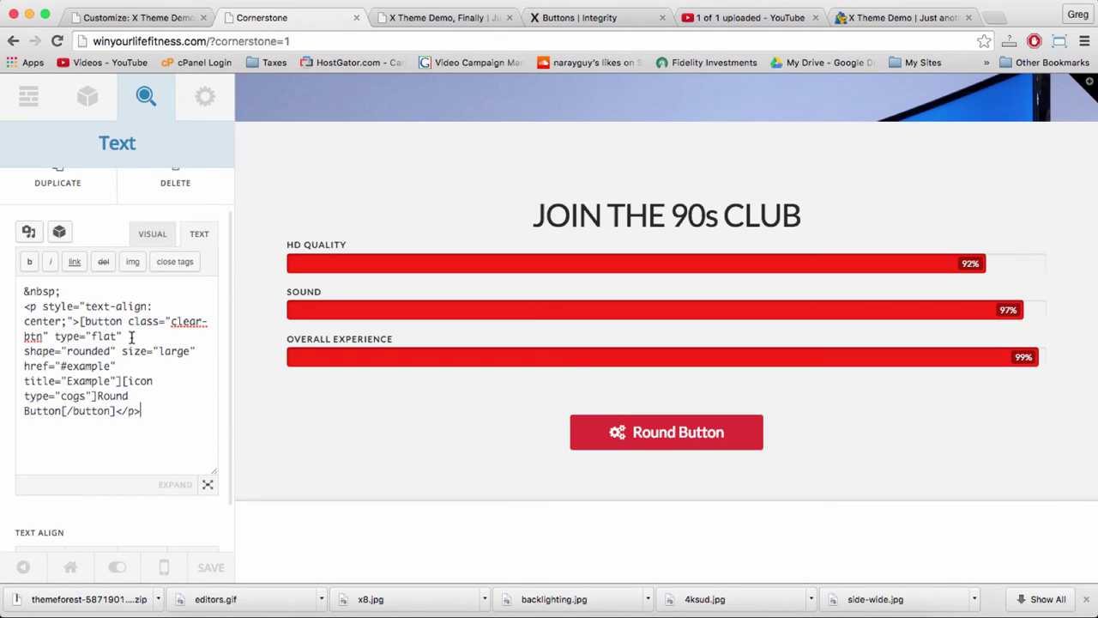
# - Fix the spacing after the flat type attribute and view the live homepage
pyautogui.doubleClick(132, 336)
pyautogui.click(18, 337)
pyautogui.click(129, 337)
pyautogui.scroll(-2, 129, 339)
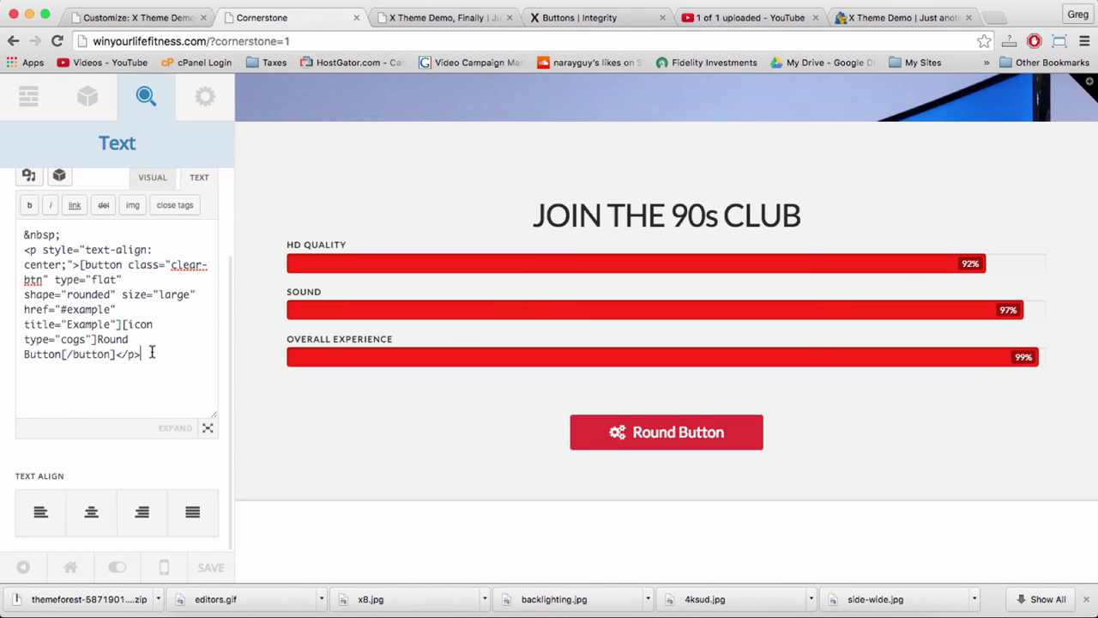
pyautogui.scroll(-1, 341, 455)
pyautogui.hotkey('ctrl', 'Tab')
pyautogui.scroll(-1, 347, 306)
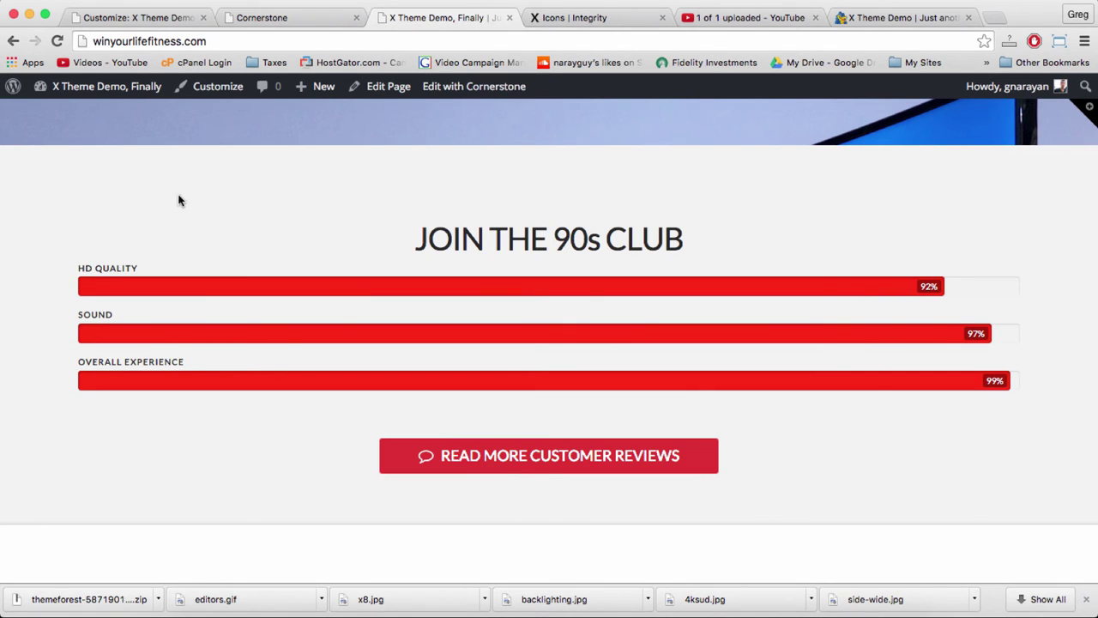
# - Back in Cornerstone, select the JOIN THE 90s CLUB section to open its Section 4 settings
pyautogui.click(253, 12)
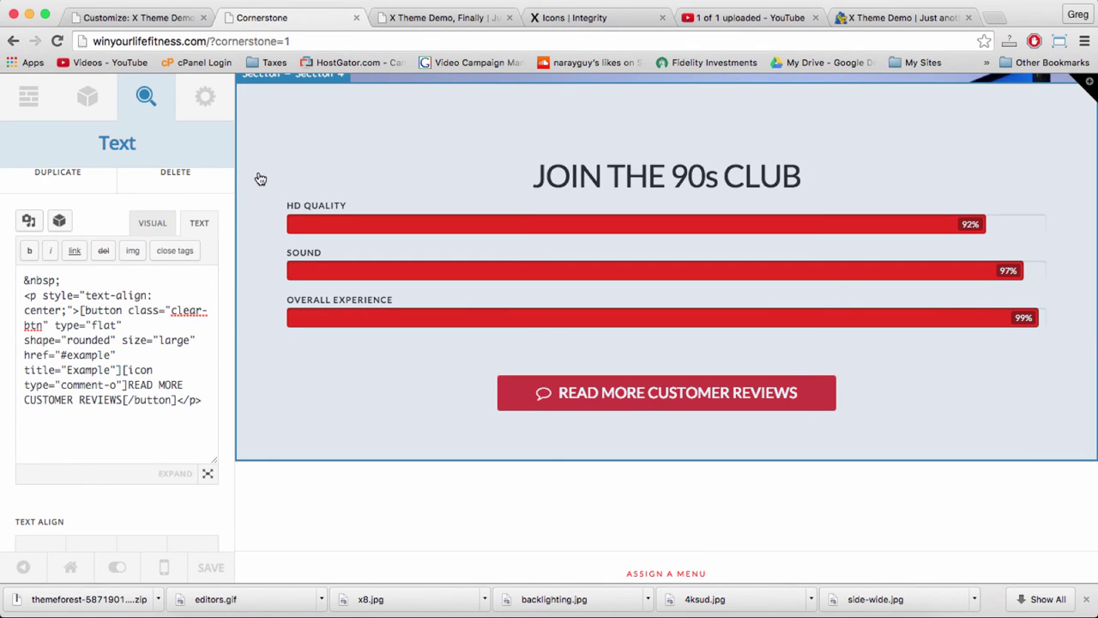
pyautogui.click(260, 179)
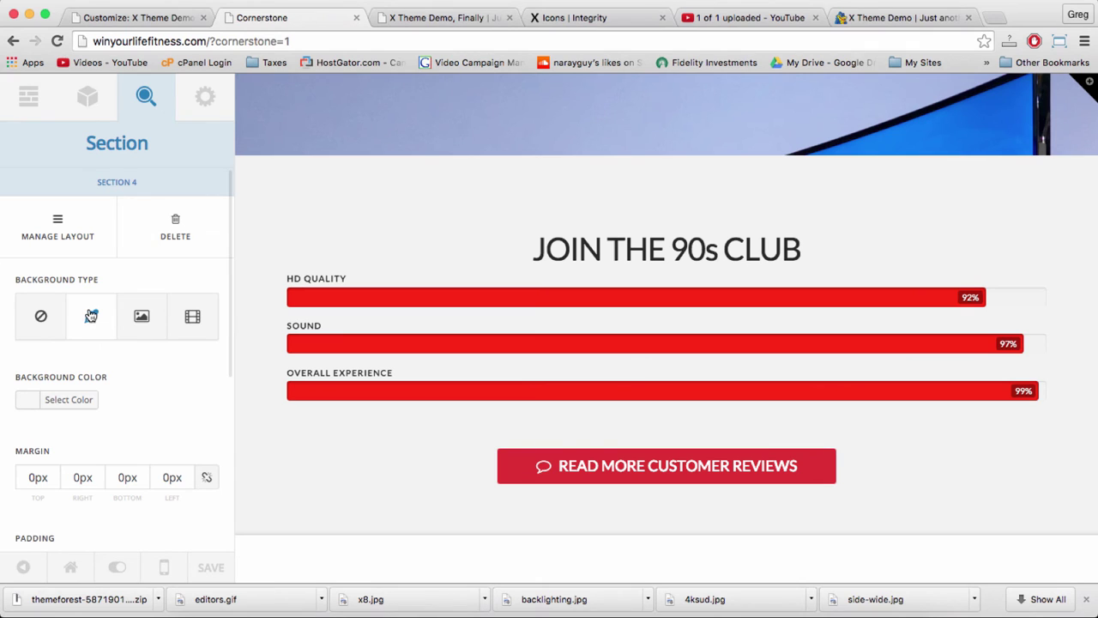
# - Set the section's background type to Color with a white swatch
pyautogui.click(41, 317)
pyautogui.click(90, 319)
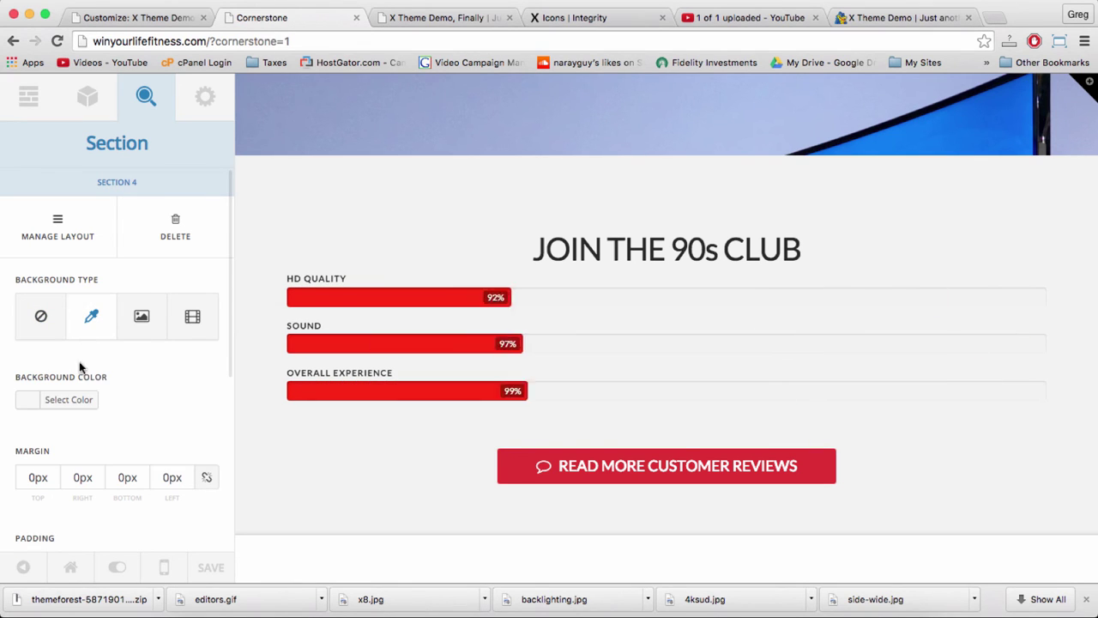
pyautogui.click(37, 403)
pyautogui.scroll(-2, 82, 497)
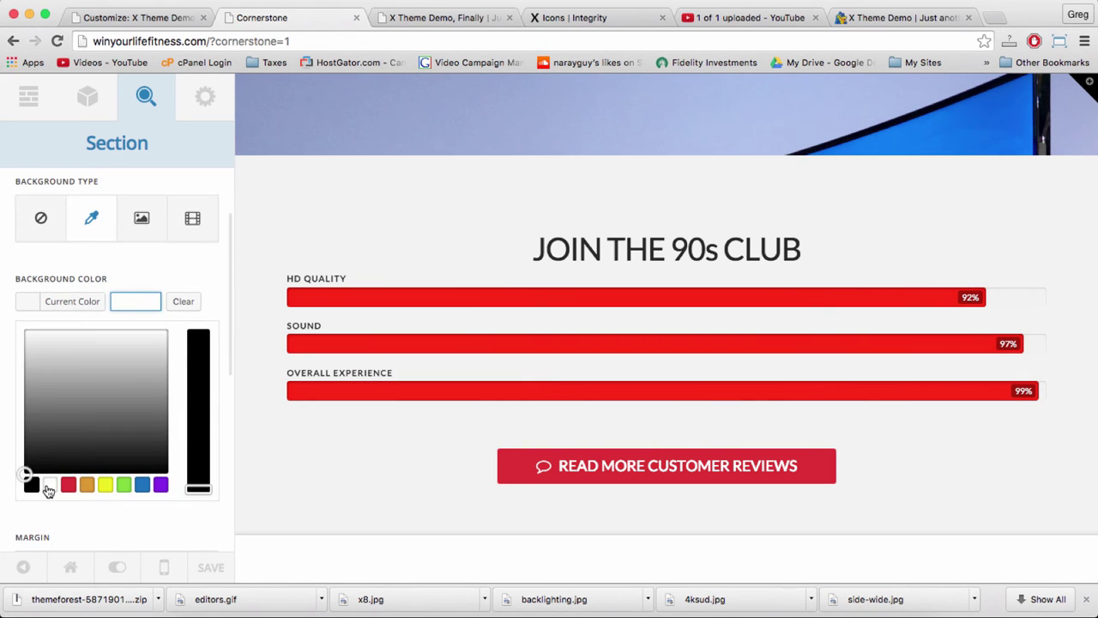
pyautogui.click(49, 484)
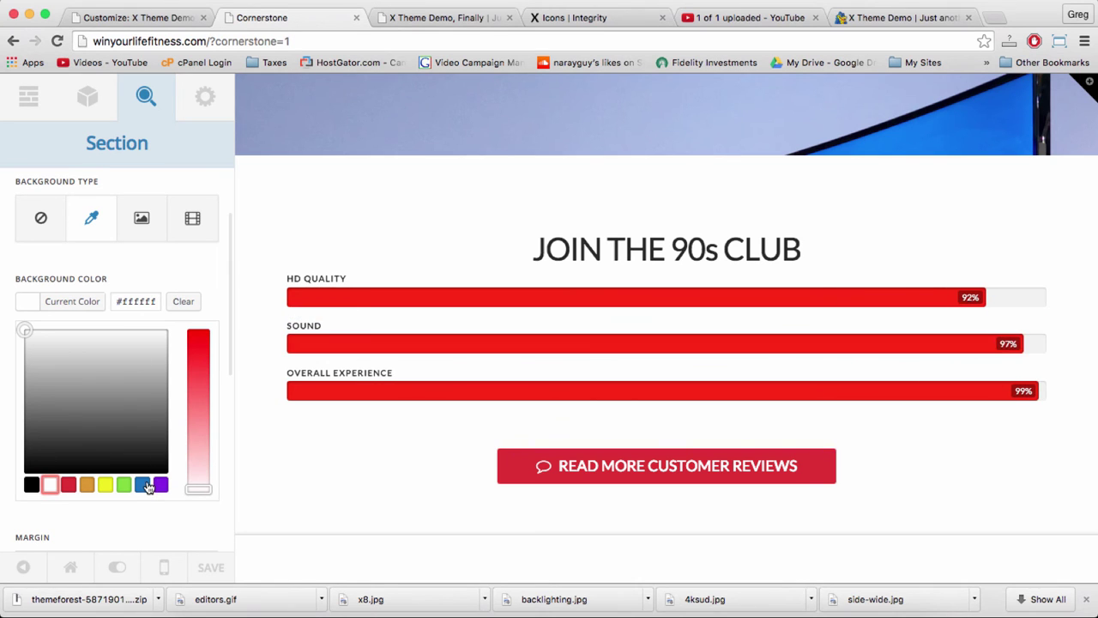
pyautogui.click(141, 484)
pyautogui.click(52, 486)
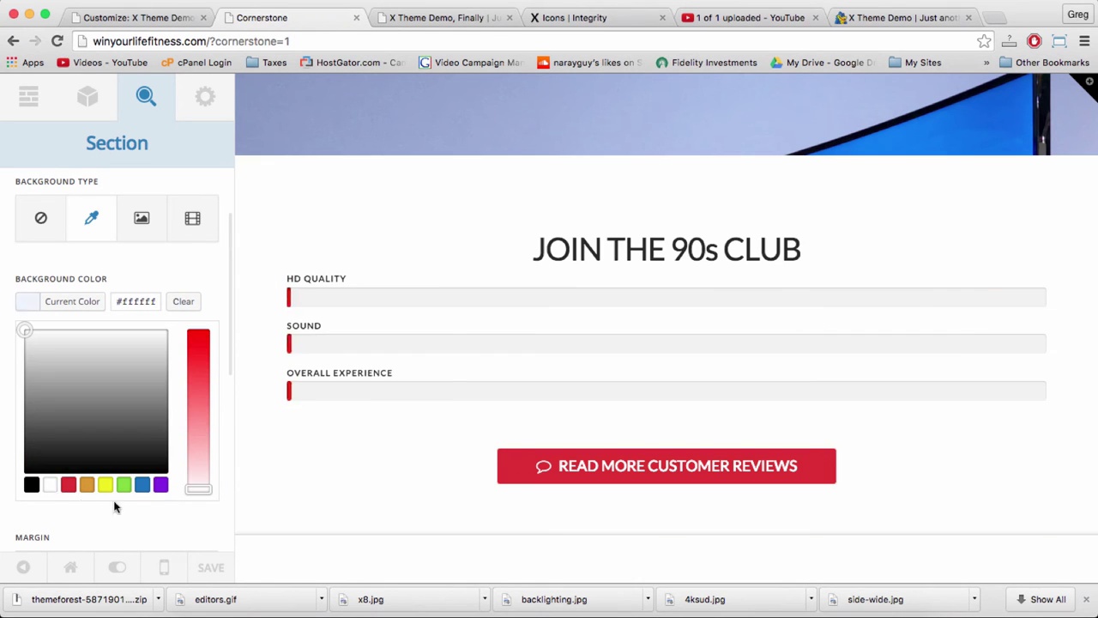
# - Save the page and check the white skill-bar section on the live site
pyautogui.click(206, 567)
pyautogui.click(425, 18)
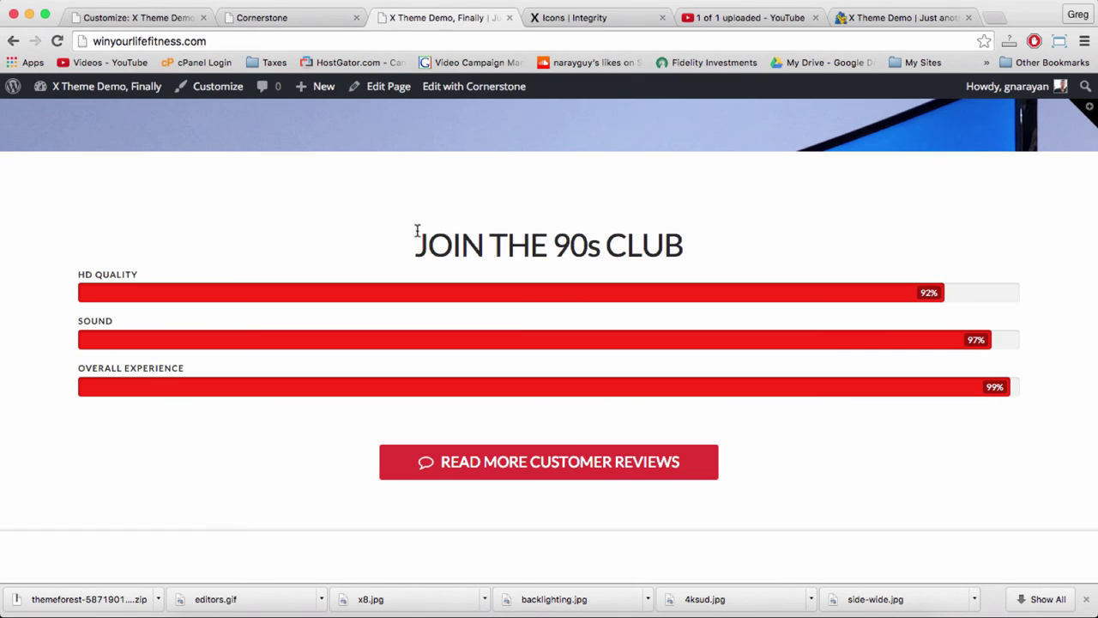
pyautogui.moveTo(421, 236); pyautogui.dragTo(654, 400)
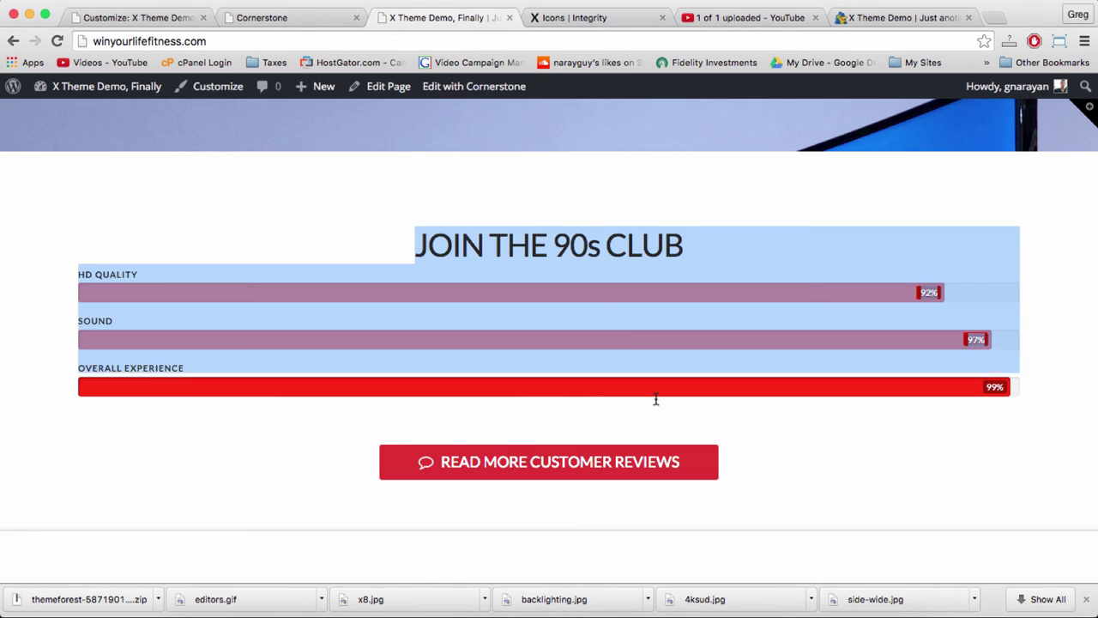
pyautogui.click(564, 278)
pyautogui.click(294, 17)
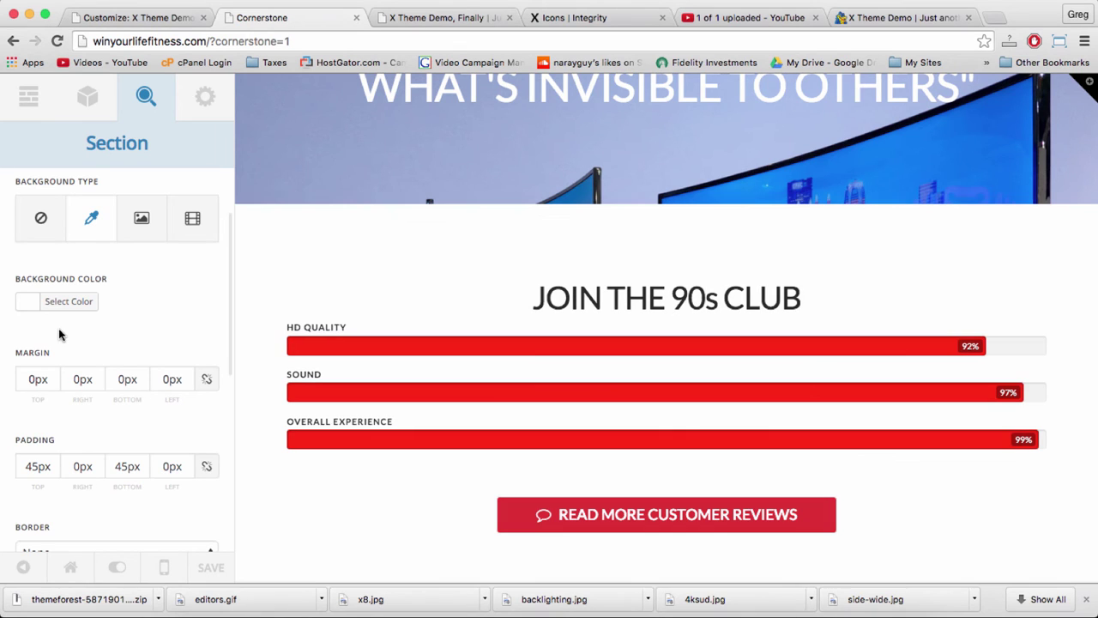
# - Change Section 4's Padding Top and Padding Bottom from 45px to 0
pyautogui.scroll(-2, 59, 332)
pyautogui.doubleClick(28, 404)
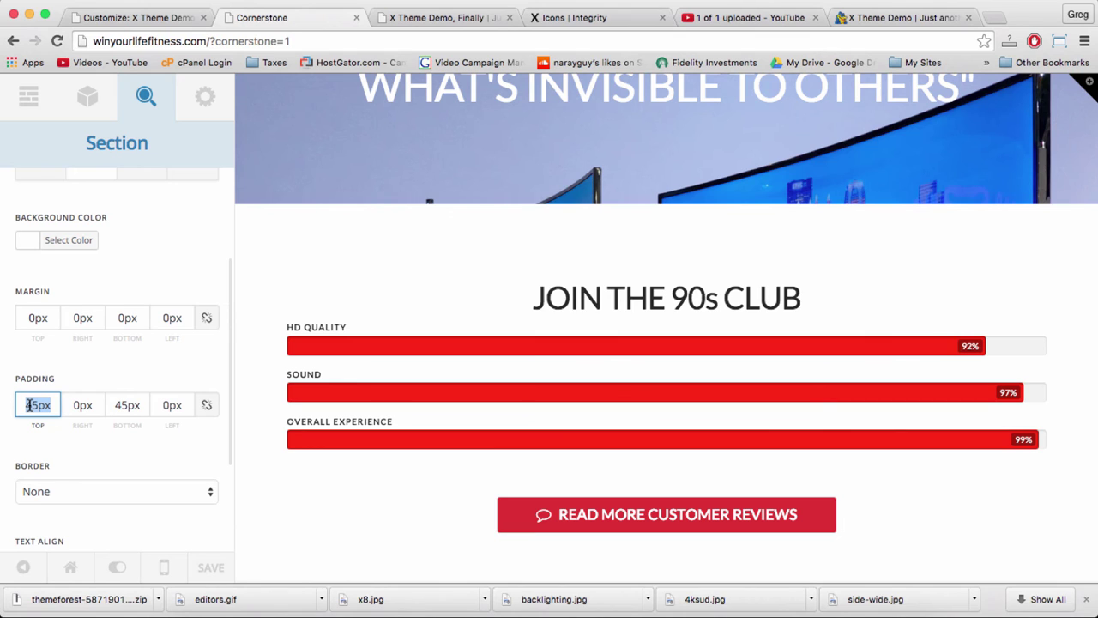
pyautogui.write('0')
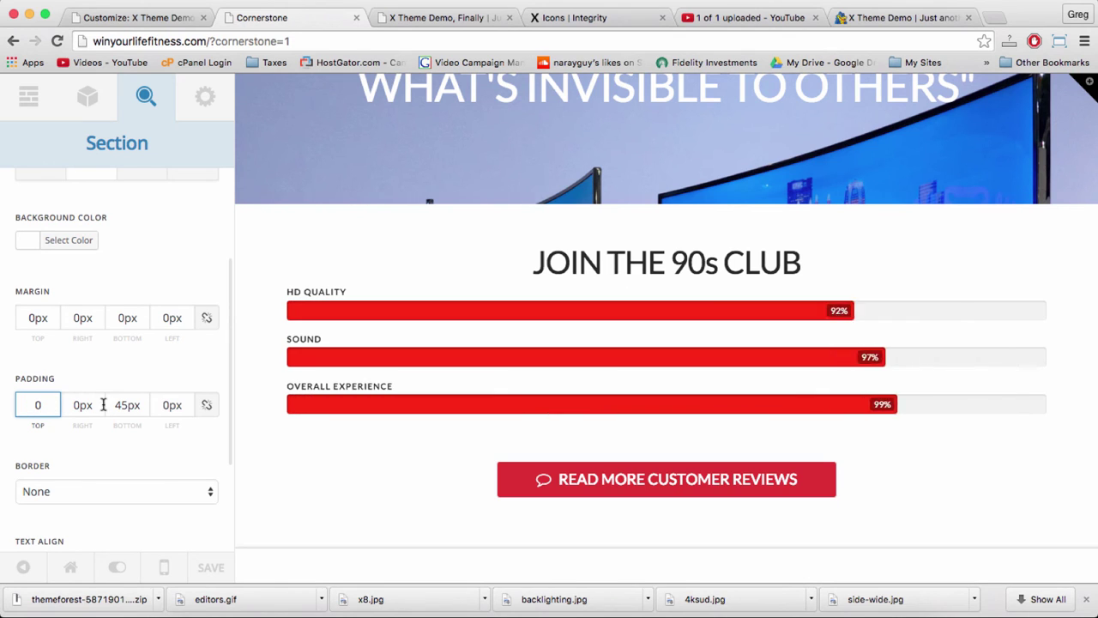
pyautogui.doubleClick(123, 404)
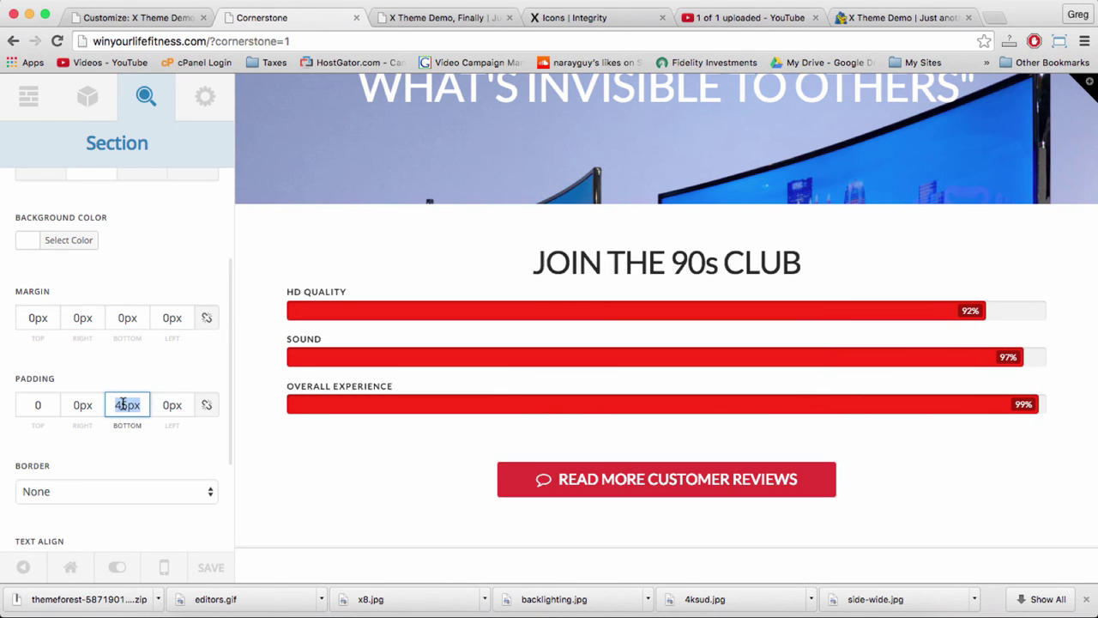
pyautogui.write('0')
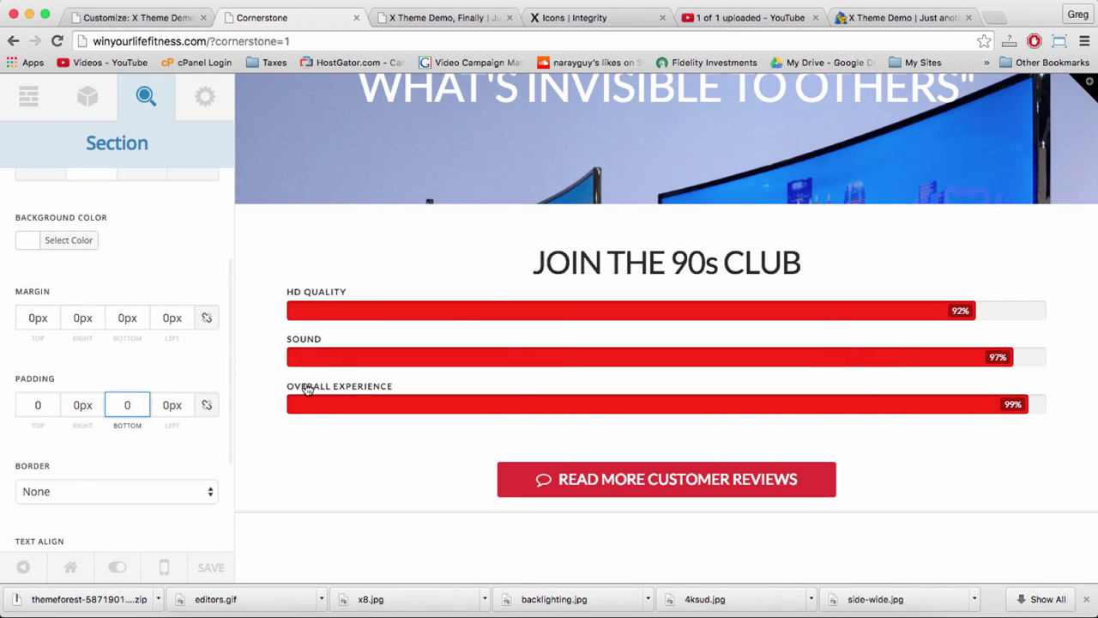
pyautogui.click(600, 478)
# - Rename Section 4 to 'Skills' from the Layout section list
pyautogui.click(28, 100)
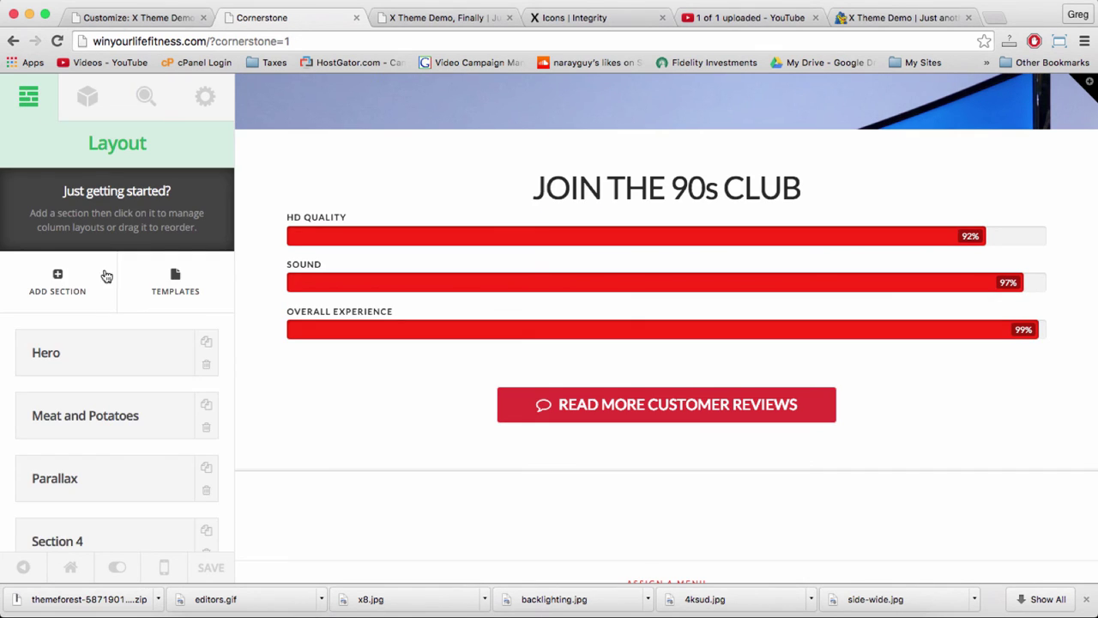
pyautogui.scroll(-1, 103, 304)
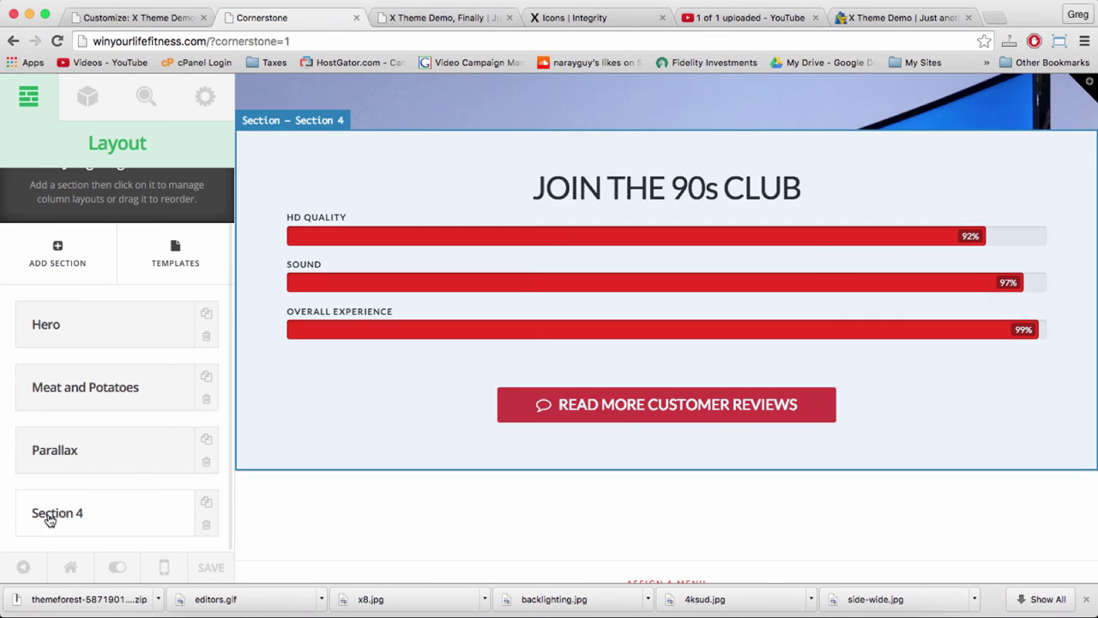
pyautogui.click(49, 515)
pyautogui.tripleClick(38, 270)
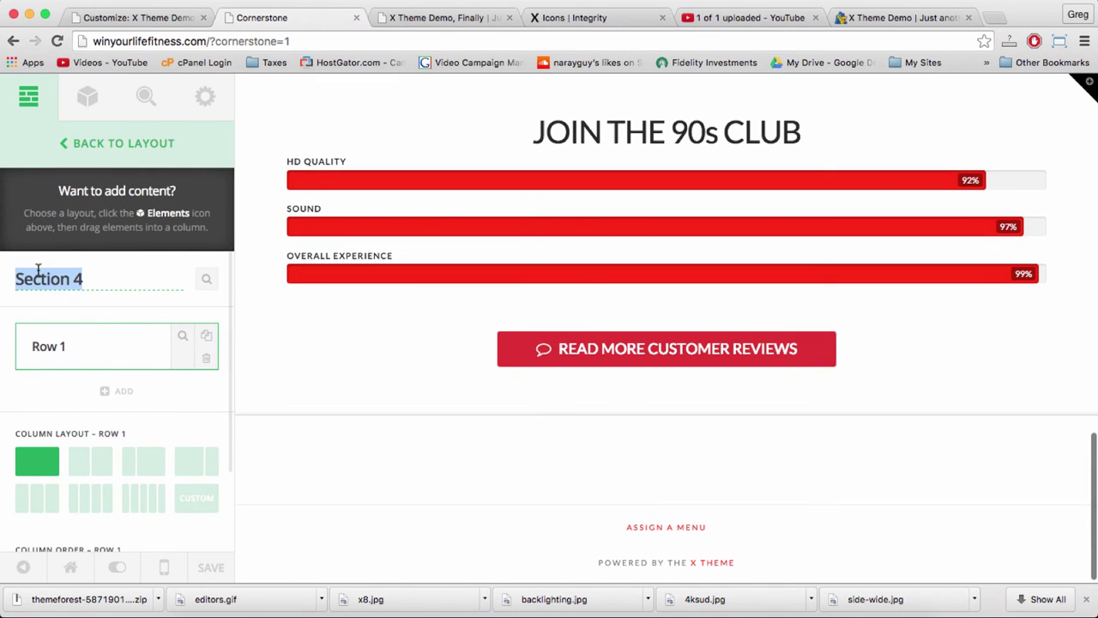
pyautogui.write('Skills')
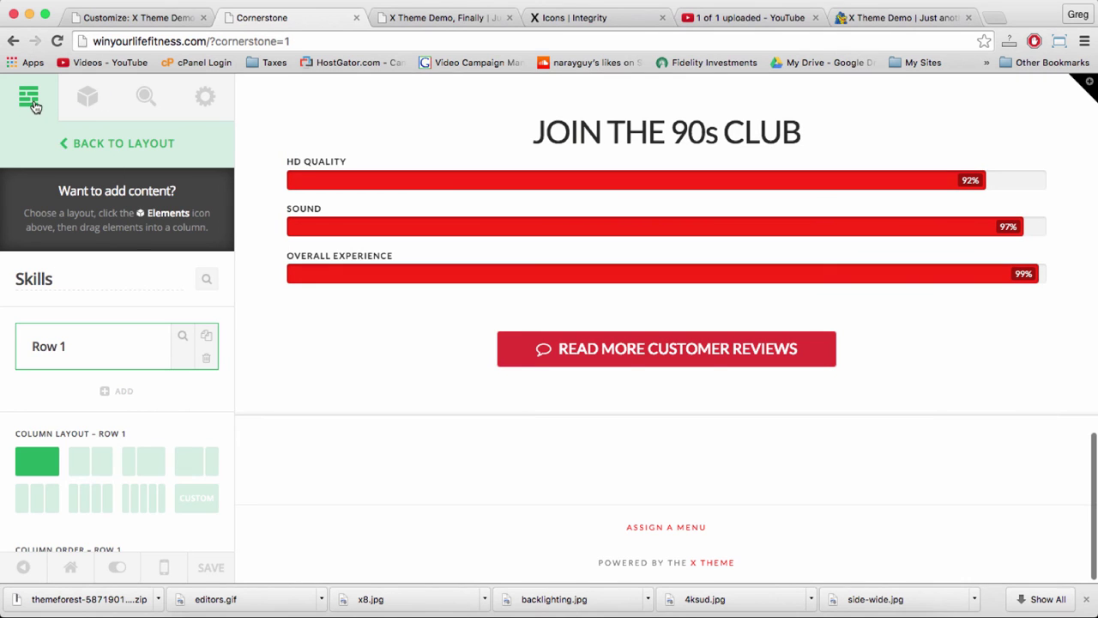
pyautogui.click(31, 101)
# - Add a new empty section at the bottom of the page and browse the elements list
pyautogui.click(58, 275)
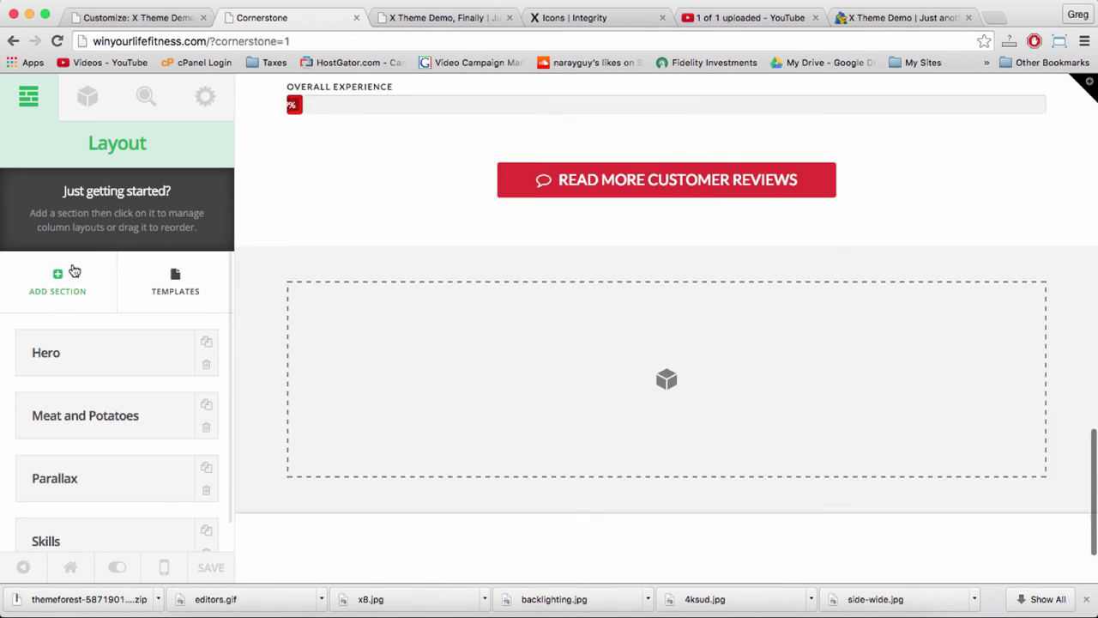
pyautogui.click(417, 350)
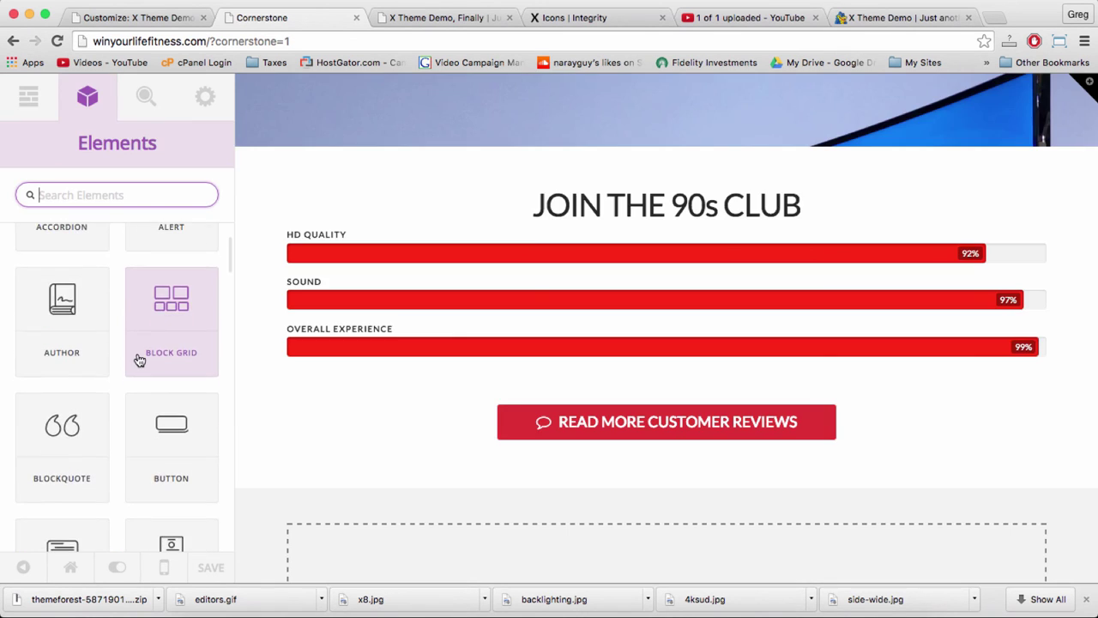
pyautogui.scroll(5, 310, 345)
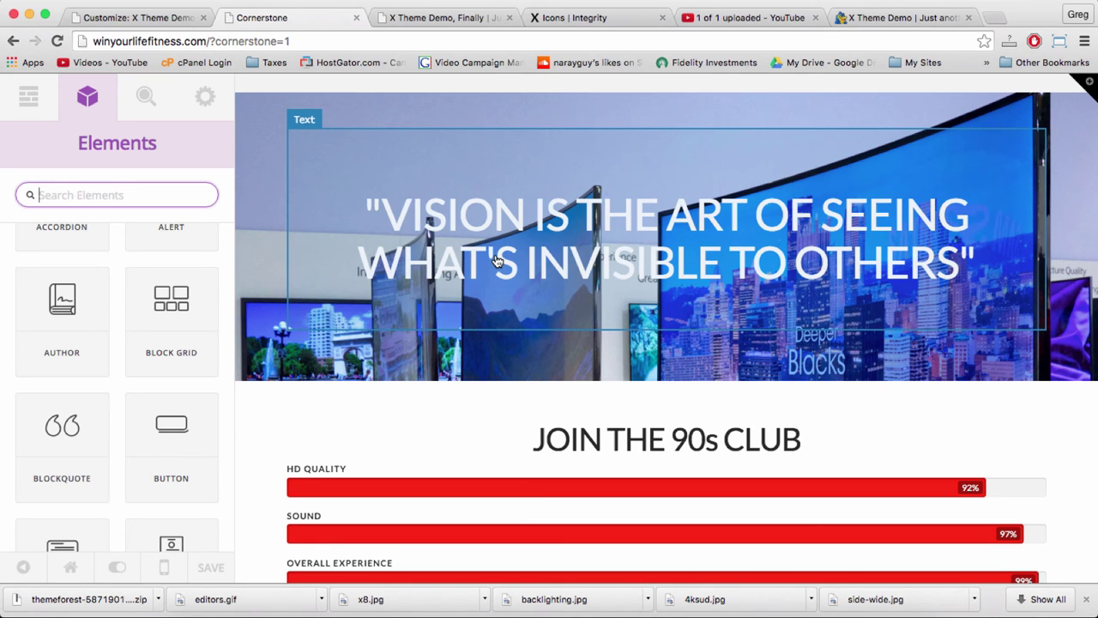
pyautogui.click(499, 220)
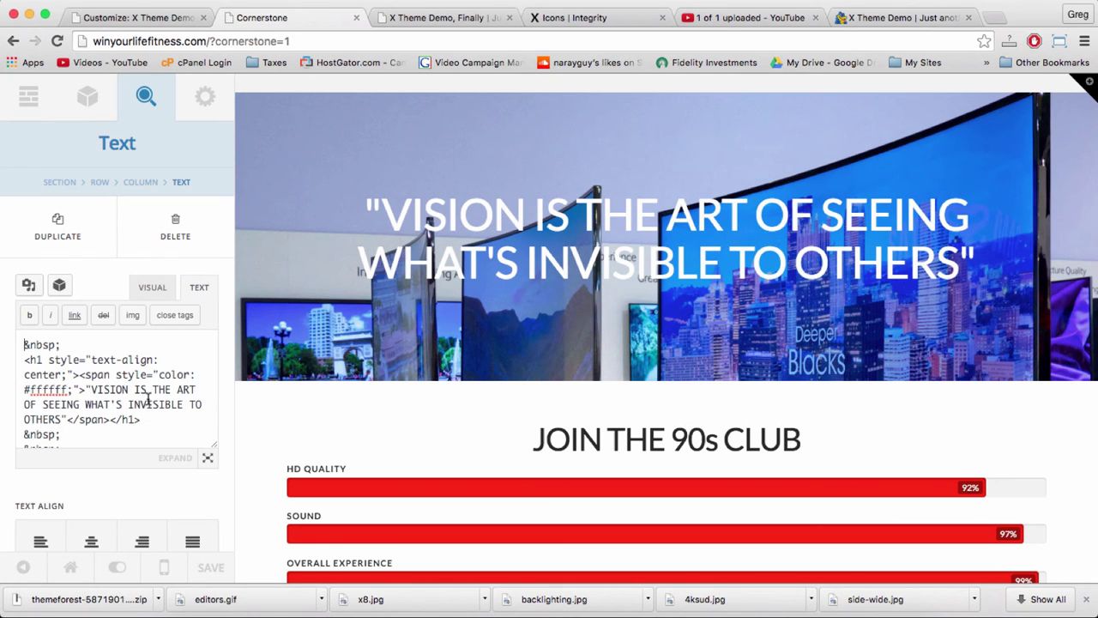
pyautogui.scroll(-1, 148, 400)
pyautogui.scroll(1, 152, 392)
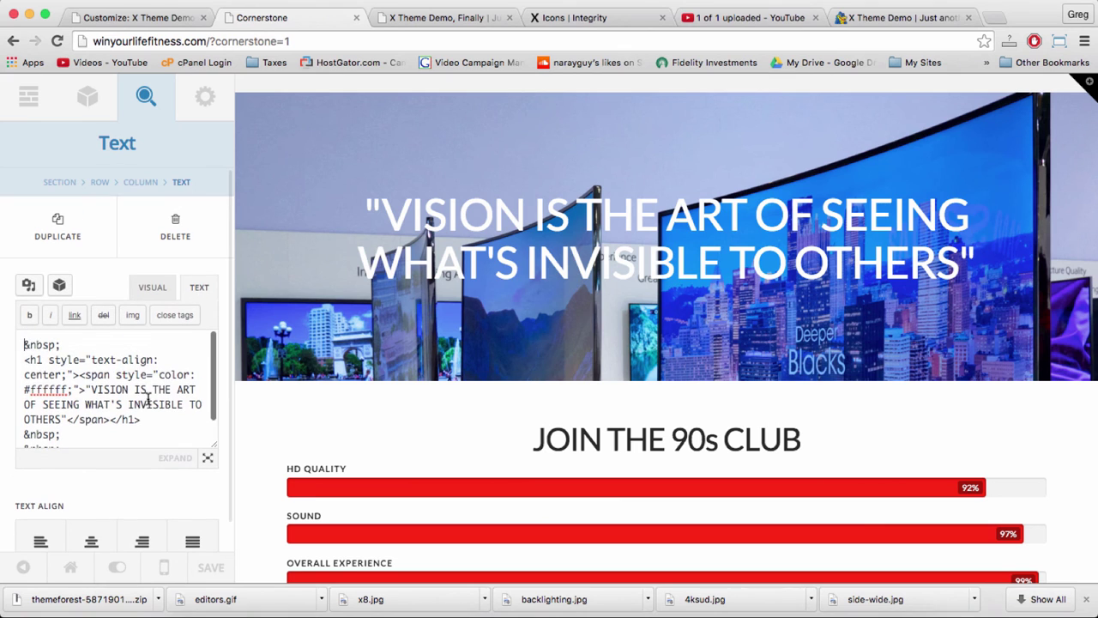
pyautogui.click(88, 99)
pyautogui.scroll(-5, 197, 463)
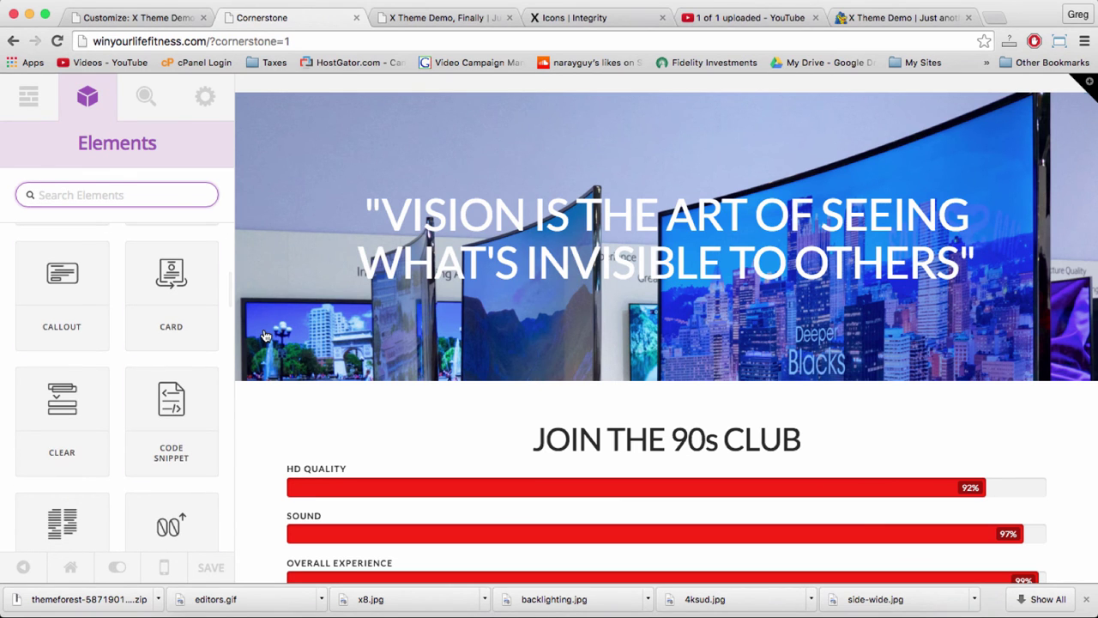
pyautogui.scroll(2, 264, 334)
pyautogui.scroll(2, 73, 318)
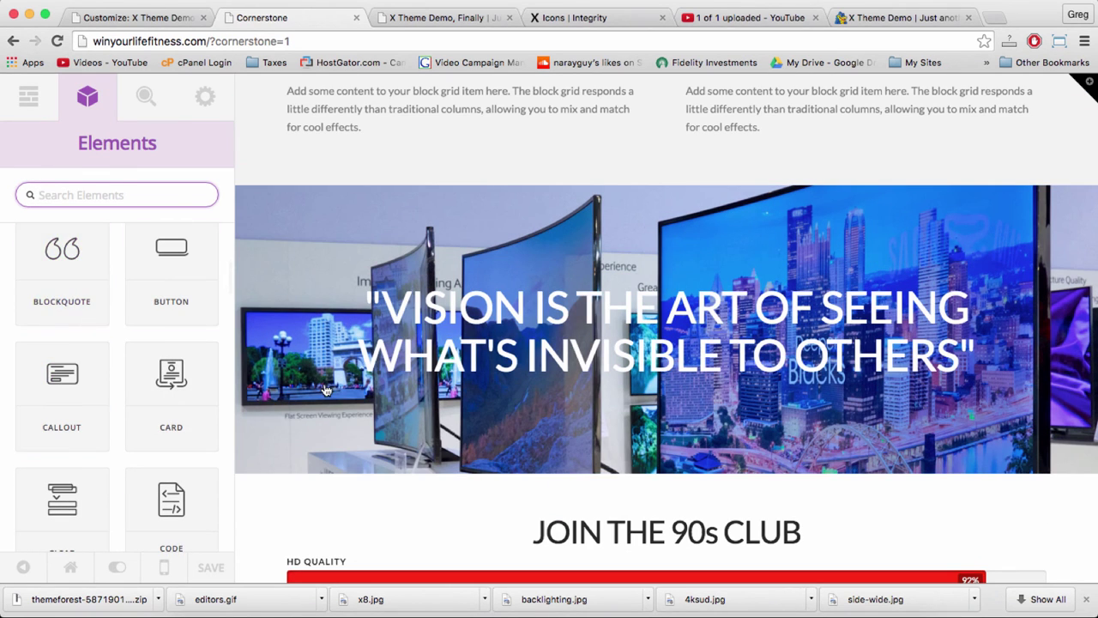
pyautogui.scroll(4, 325, 390)
pyautogui.scroll(-12, 313, 380)
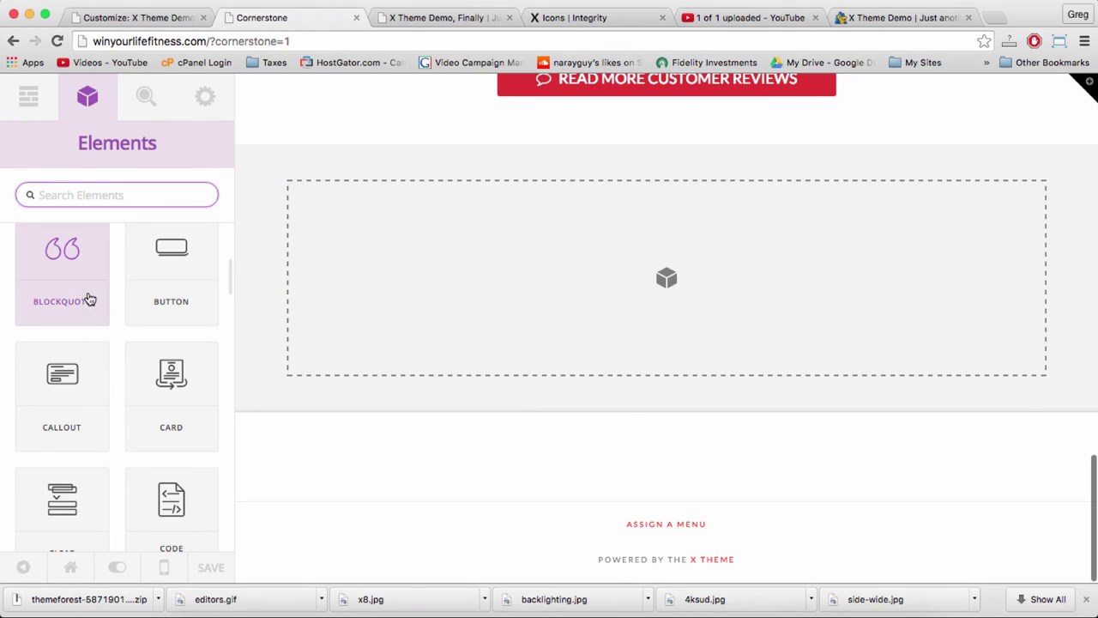
# - Drop a trial Blockquote into the bottom section, inspect its text, then delete it
pyautogui.moveTo(86, 298); pyautogui.dragTo(498, 282)
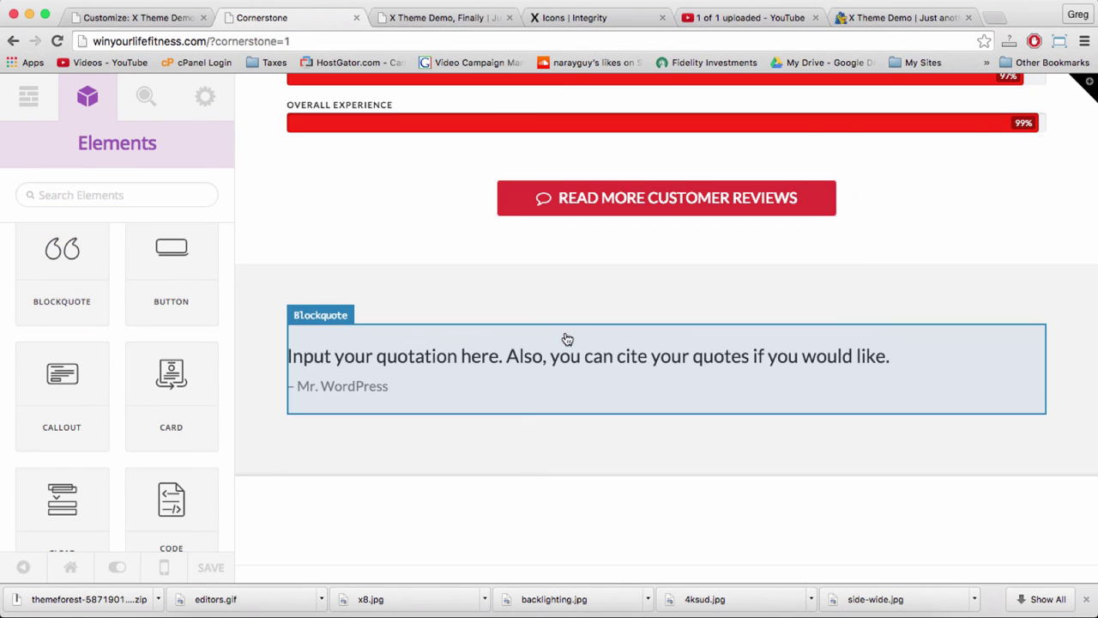
pyautogui.click(395, 360)
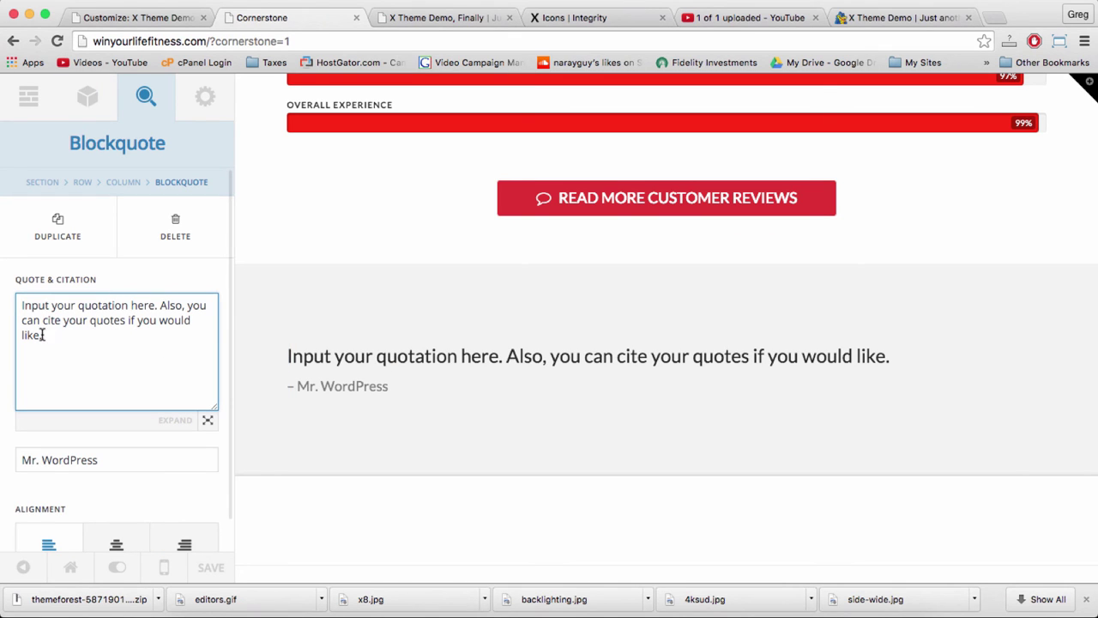
pyautogui.moveTo(27, 324); pyautogui.dragTo(19, 300)
pyautogui.click(81, 347)
pyautogui.moveTo(82, 348)
pyautogui.mouseDown()
pyautogui.moveTo(6, 287)
pyautogui.moveTo(71, 333)
pyautogui.mouseUp()
pyautogui.click(66, 346)
pyautogui.click(176, 222)
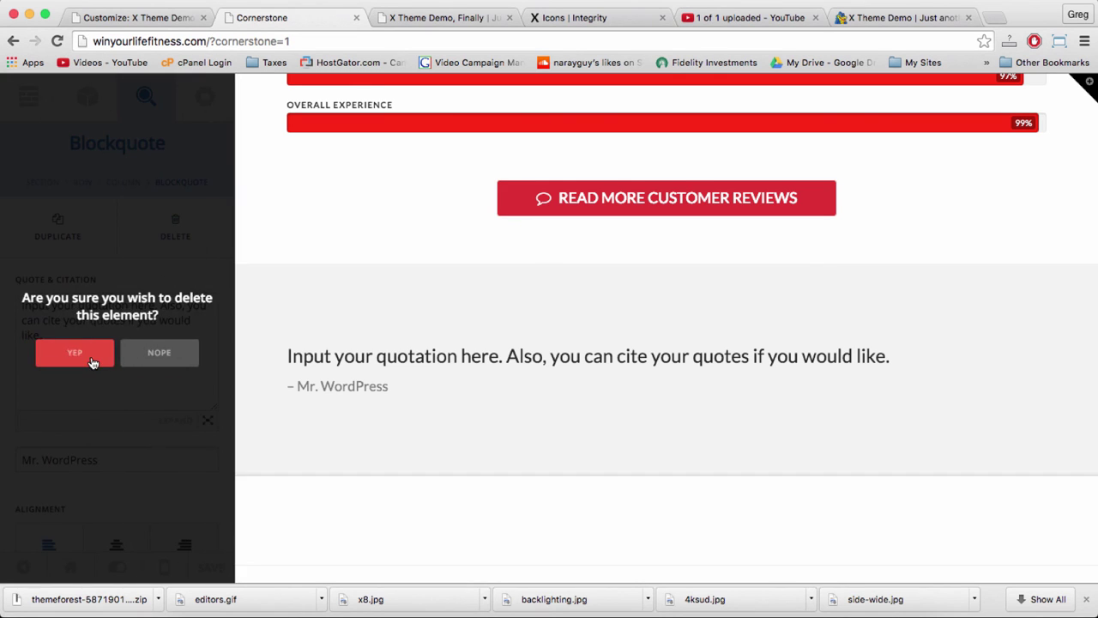
pyautogui.click(93, 363)
# - Drag a Counter element into the empty bottom section
pyautogui.click(108, 99)
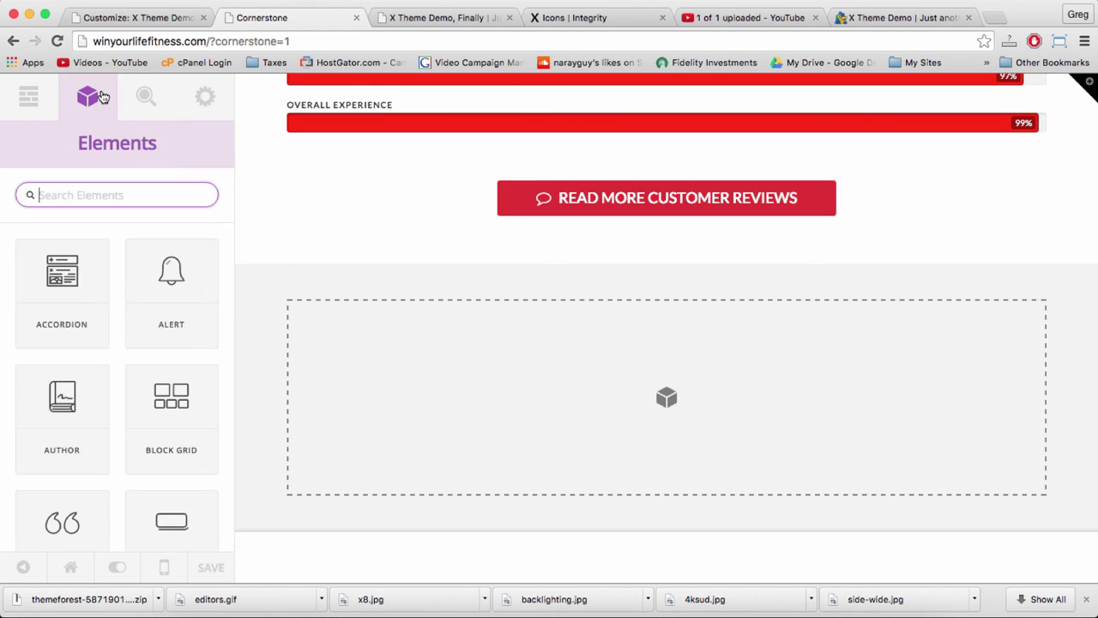
pyautogui.scroll(-10, 184, 341)
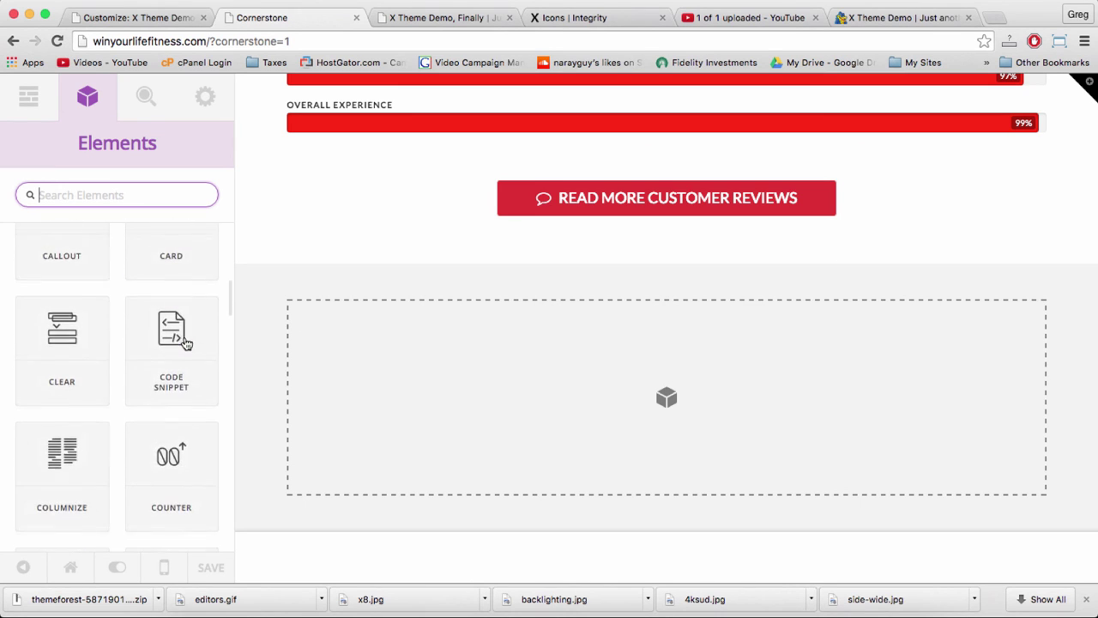
pyautogui.scroll(-3, 183, 340)
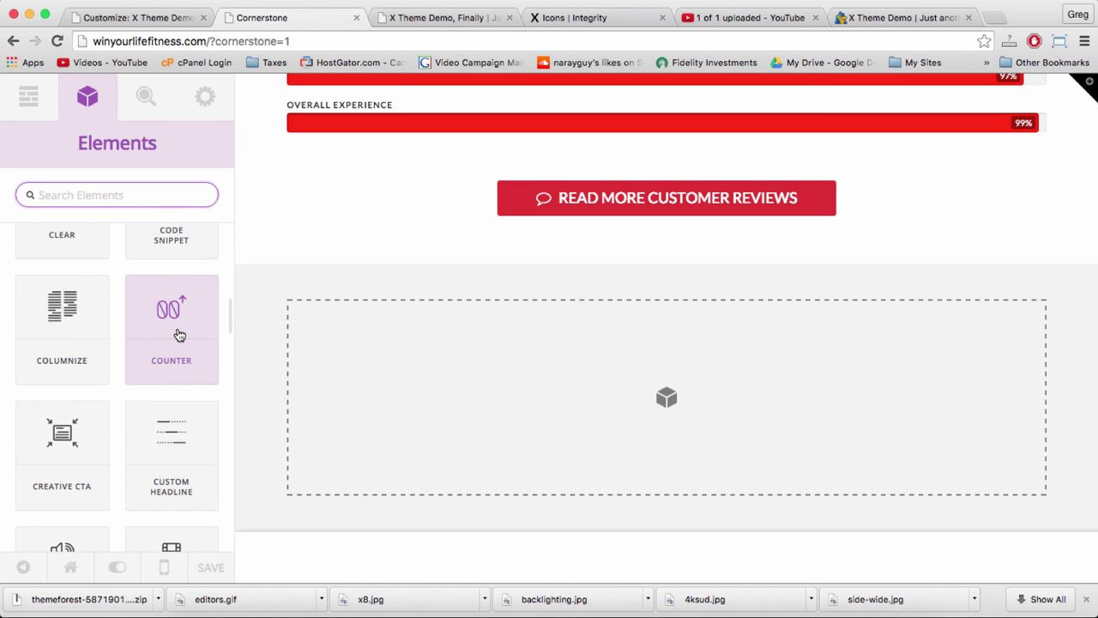
pyautogui.moveTo(179, 334); pyautogui.dragTo(515, 381)
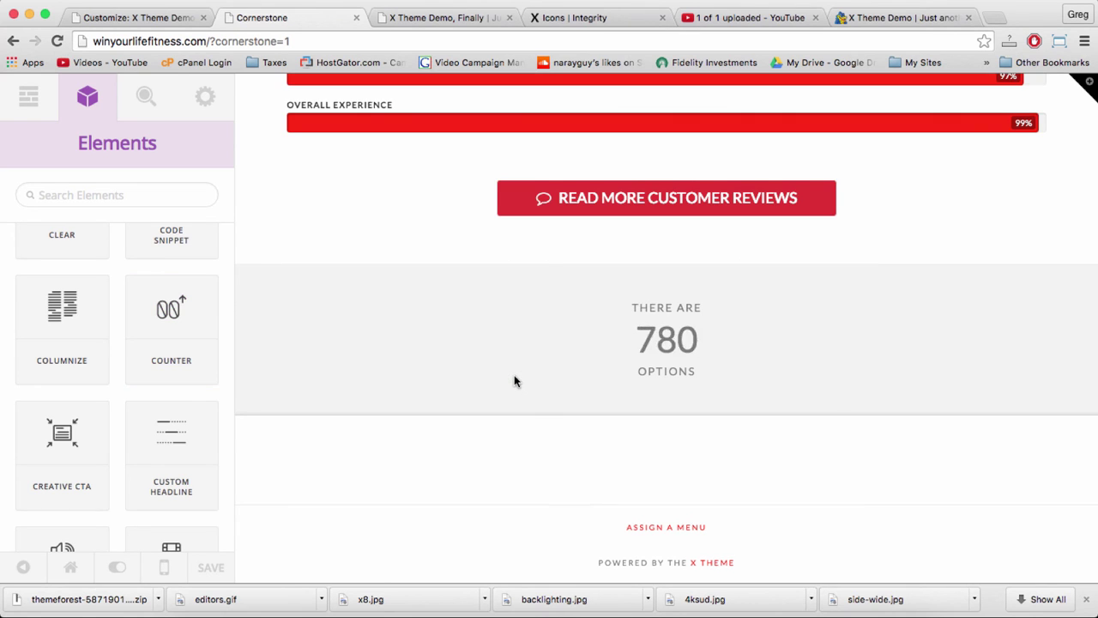
# - Change Section 5's row layout to four equal-width columns
pyautogui.click(600, 336)
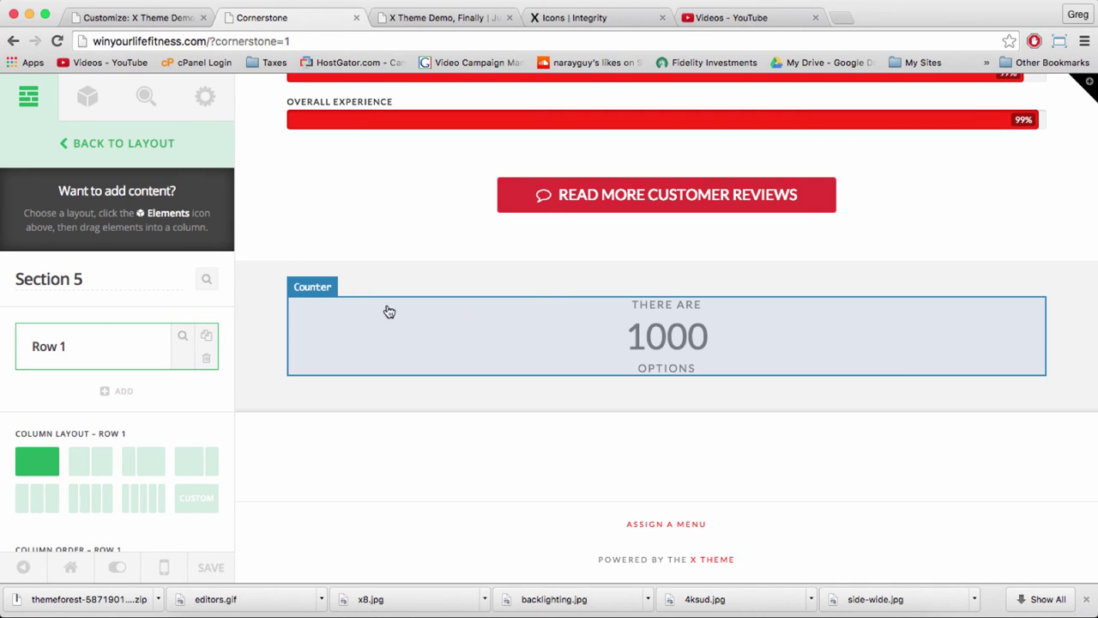
pyautogui.click(251, 275)
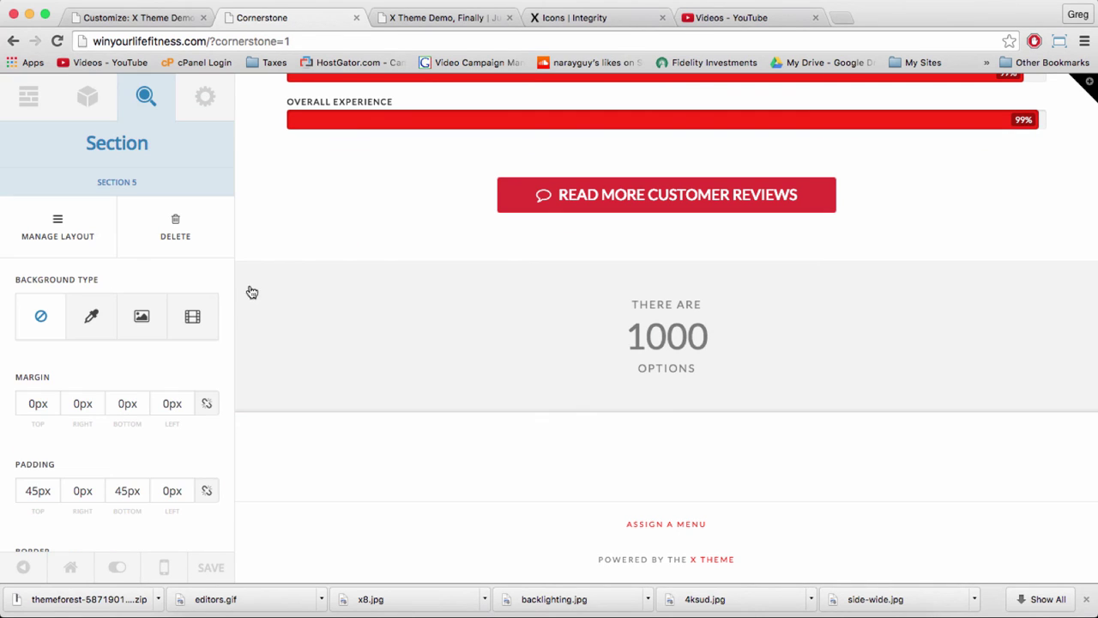
pyautogui.click(58, 223)
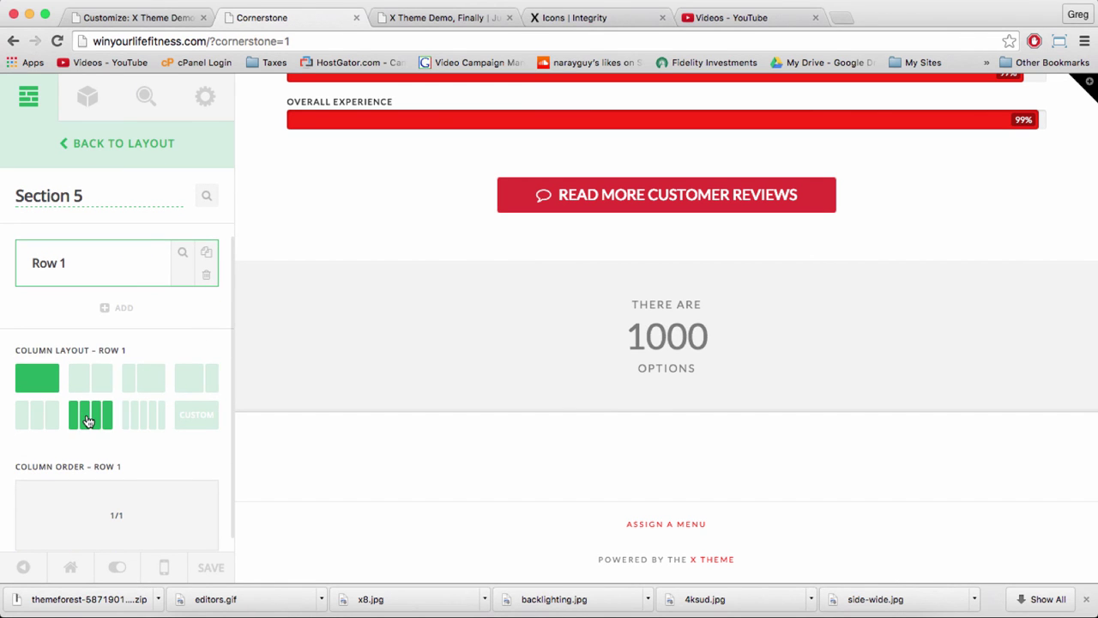
pyautogui.click(88, 418)
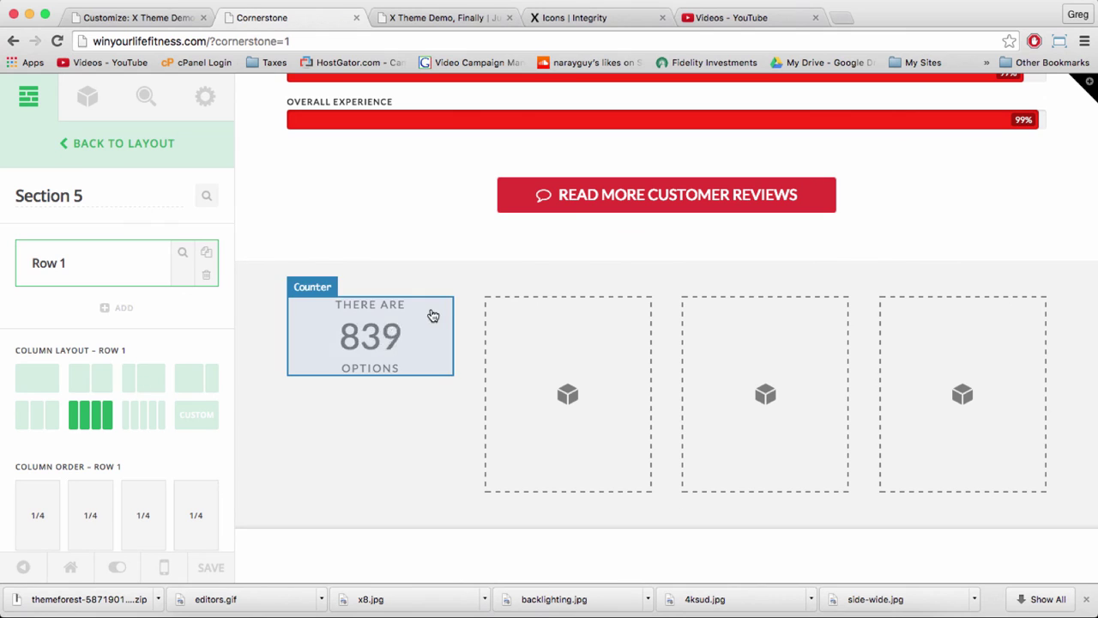
# - Add Counters to the remaining columns, including the fourth
pyautogui.click(89, 96)
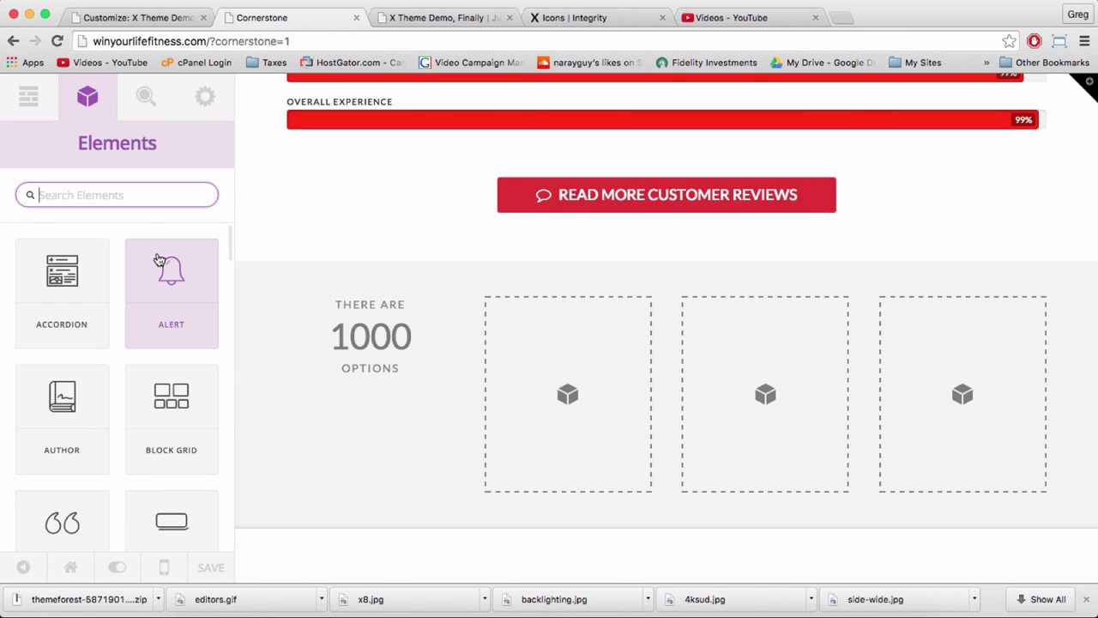
pyautogui.scroll(-3, 159, 258)
pyautogui.scroll(-5, 160, 259)
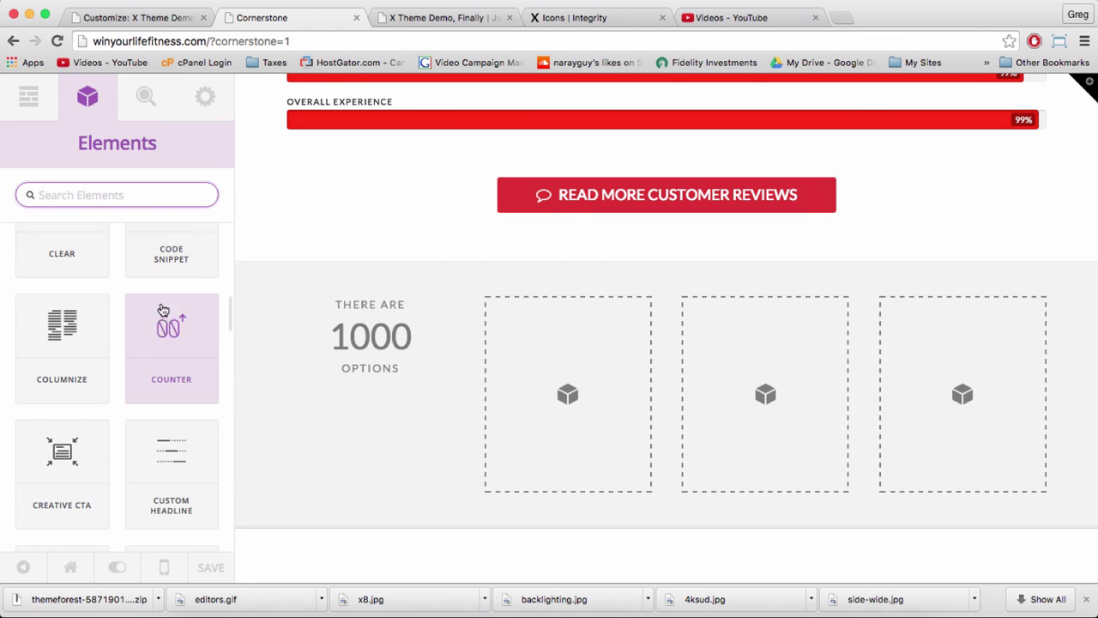
pyautogui.moveTo(167, 351); pyautogui.dragTo(537, 360)
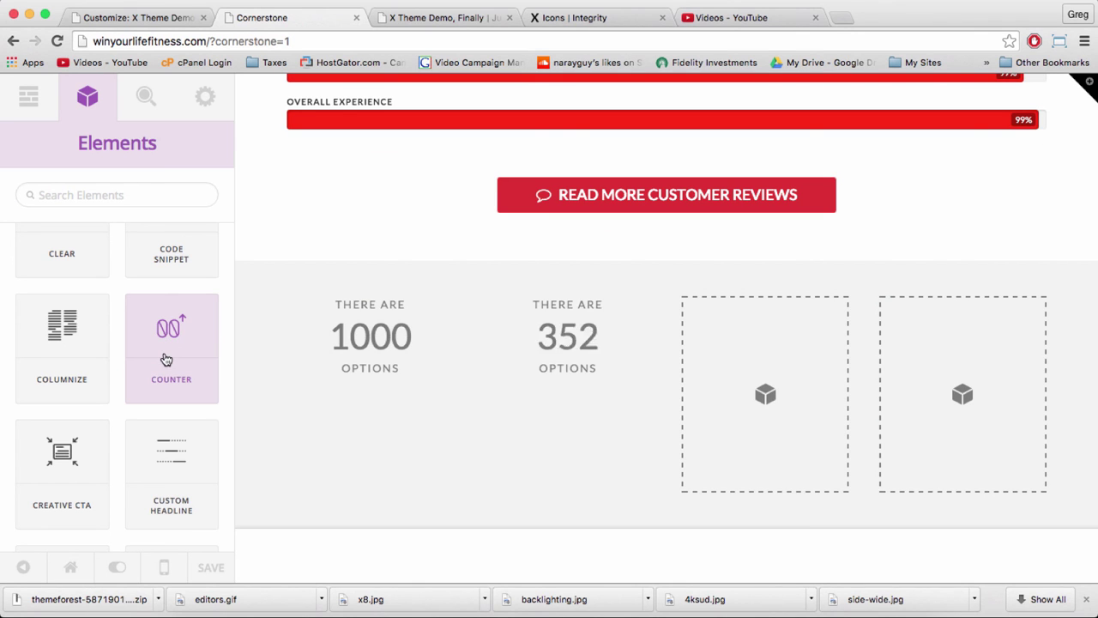
pyautogui.moveTo(167, 359); pyautogui.dragTo(932, 360)
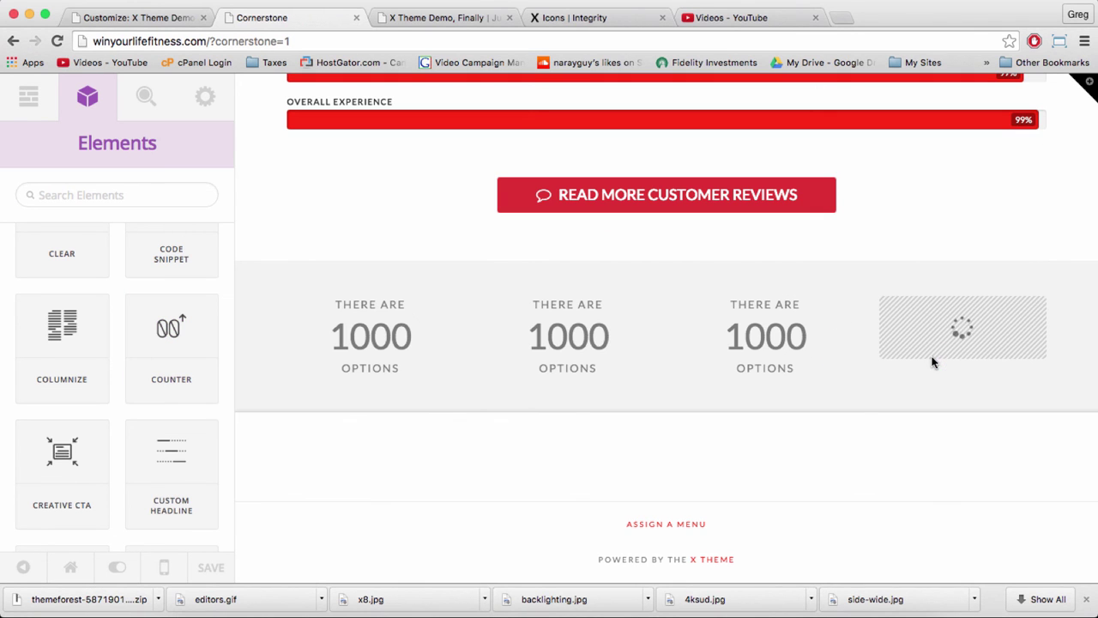
# - Change the first counter's ending number from 1000 to 35
pyautogui.click(362, 333)
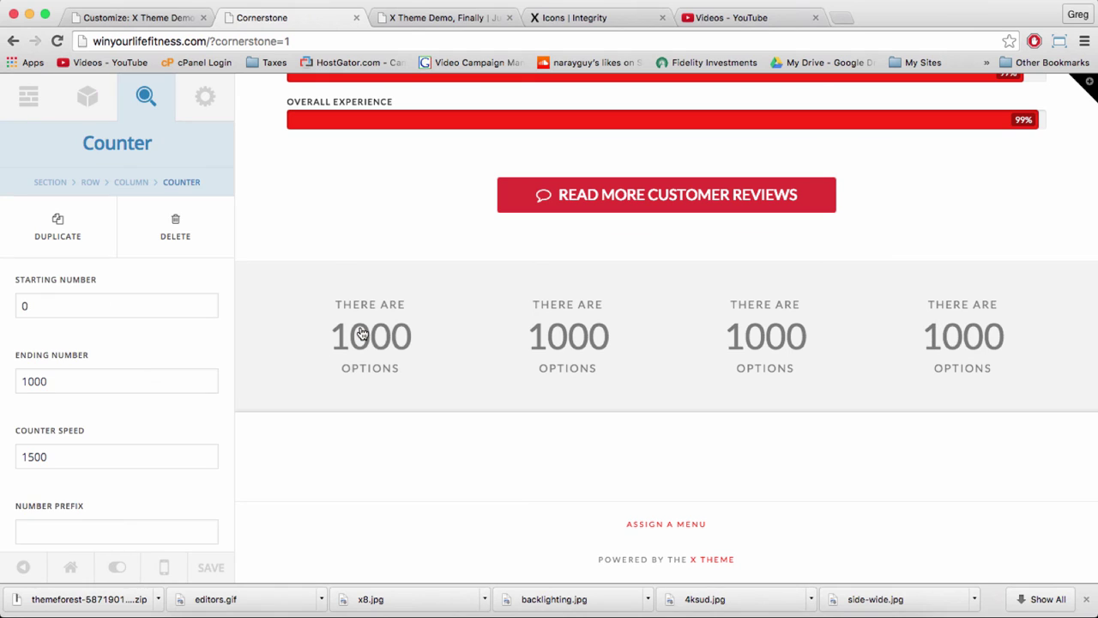
pyautogui.doubleClick(38, 385)
pyautogui.write('35')
pyautogui.scroll(-3, 37, 382)
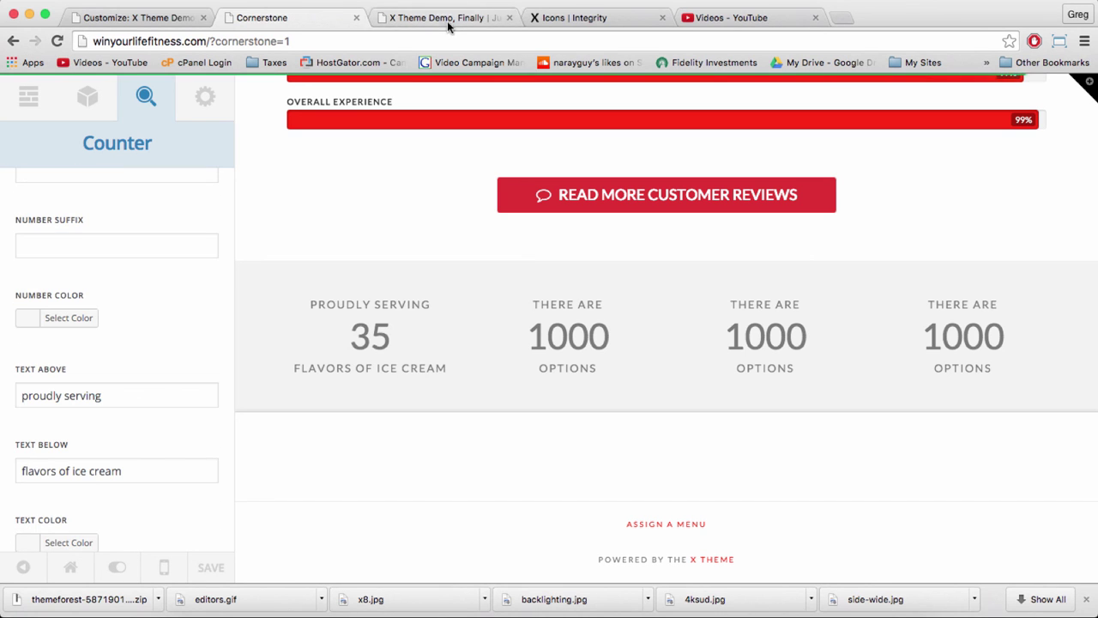
# - Check the counters on the live home page, then return to Cornerstone
pyautogui.click(446, 18)
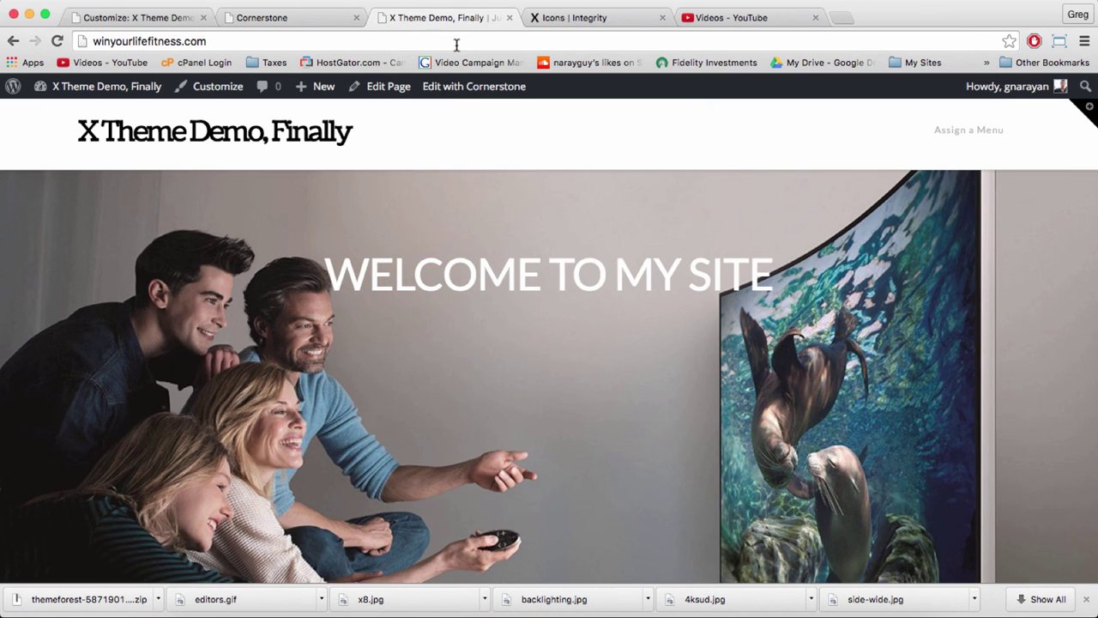
pyautogui.scroll(-20, 474, 279)
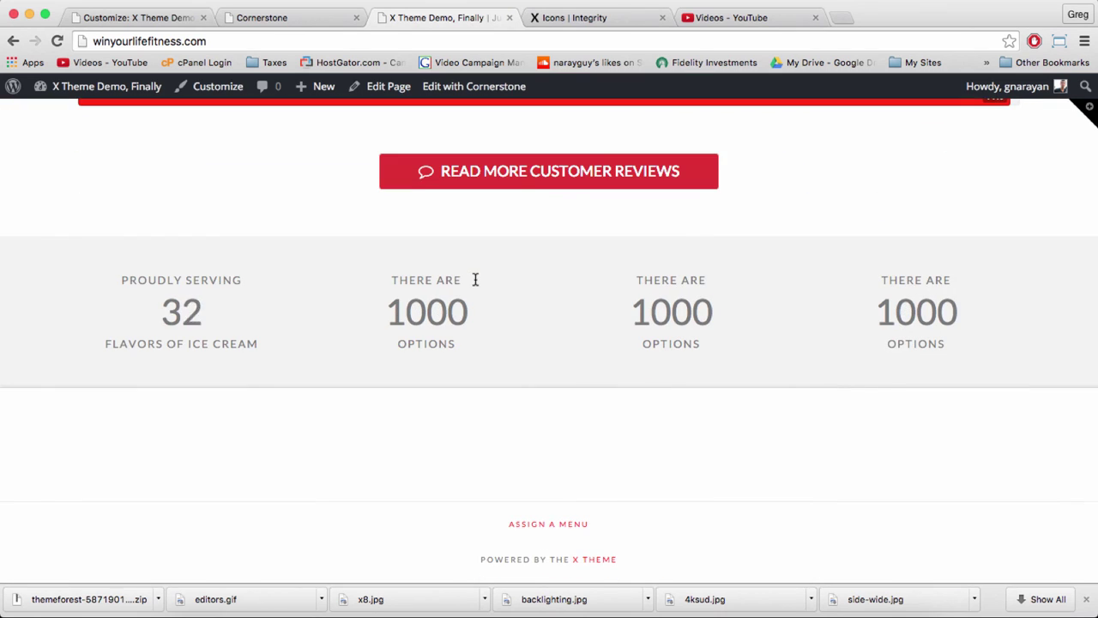
pyautogui.hotkey('ctrl', 'shift', 'Tab')
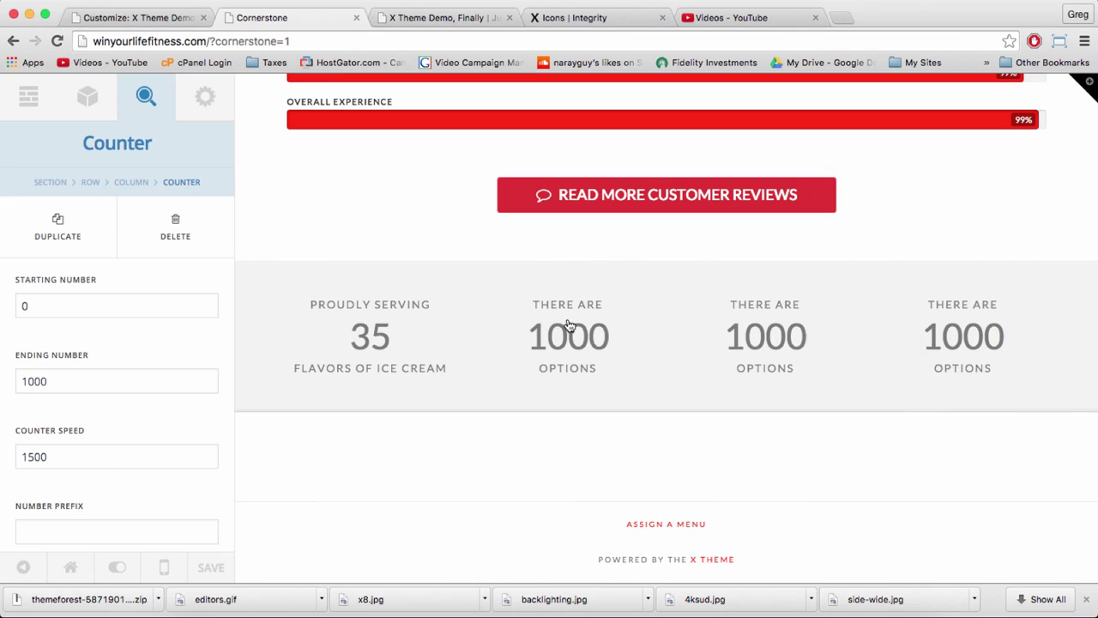
# - Open the Read More Customer Reviews text element and highlight the clear-btn class in its HTML
pyautogui.click(476, 206)
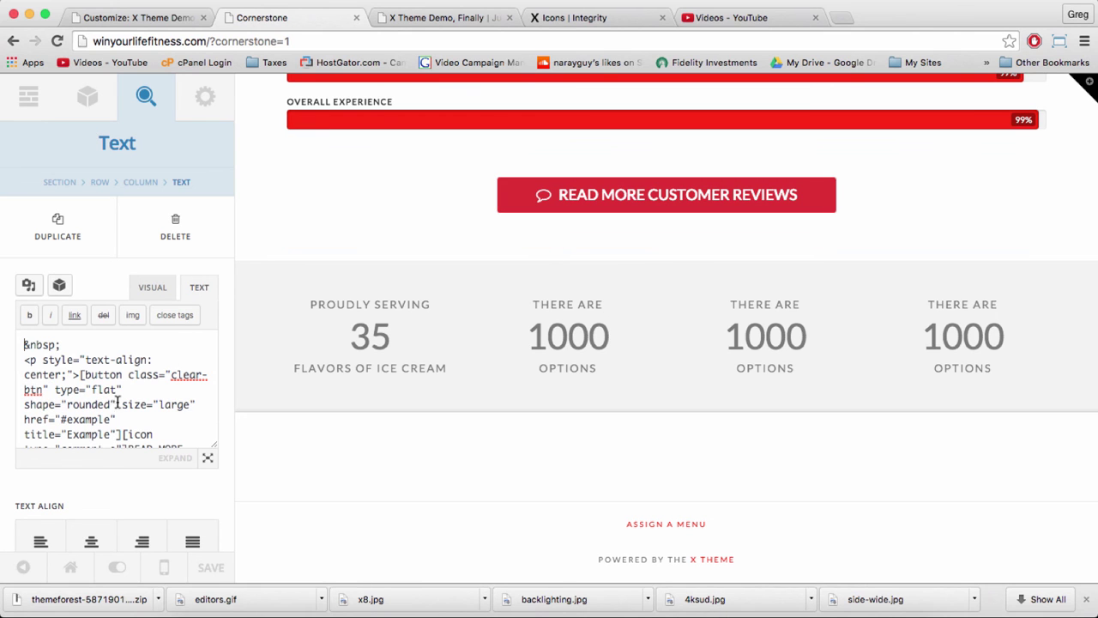
pyautogui.doubleClick(137, 374)
pyautogui.doubleClick(185, 374)
pyautogui.click(49, 391)
pyautogui.click(34, 394)
pyautogui.moveTo(170, 375); pyautogui.dragTo(208, 375)
pyautogui.click(206, 377)
# - Paste an empty .clear-btn {} rule into the X Theme customizer's Custom CSS box
pyautogui.click(142, 18)
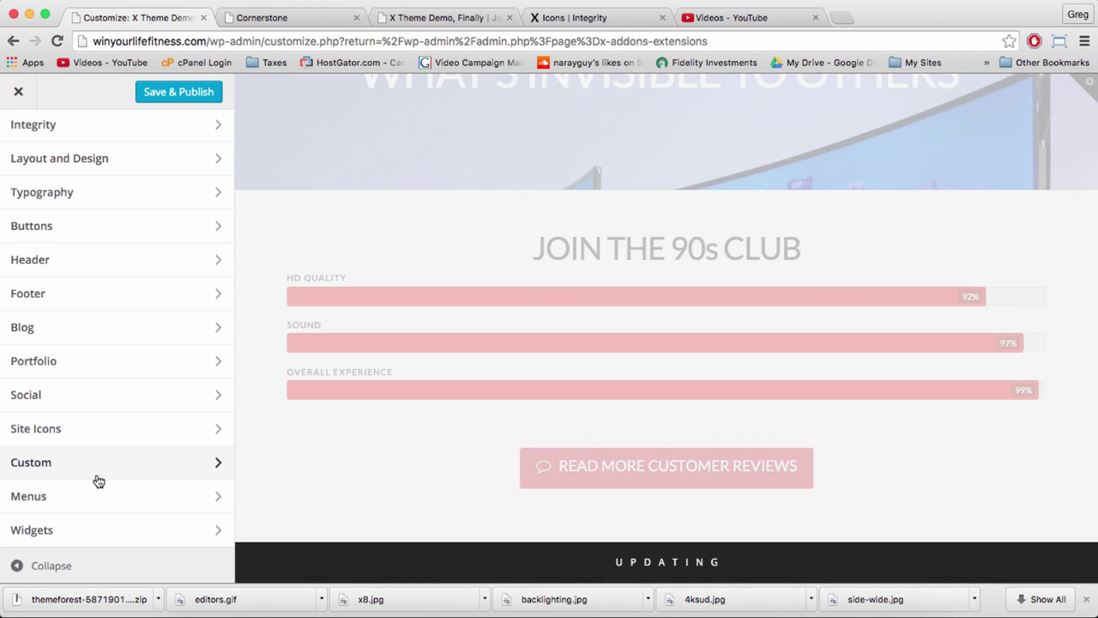
pyautogui.click(95, 473)
pyautogui.click(28, 296)
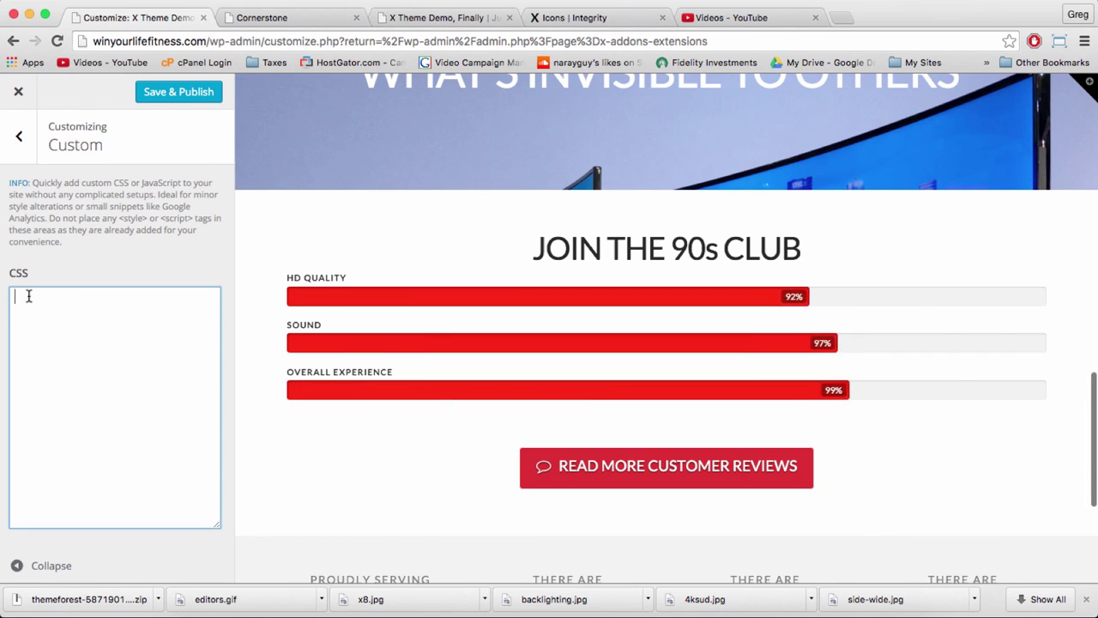
pyautogui.write('.clear-btn {}')
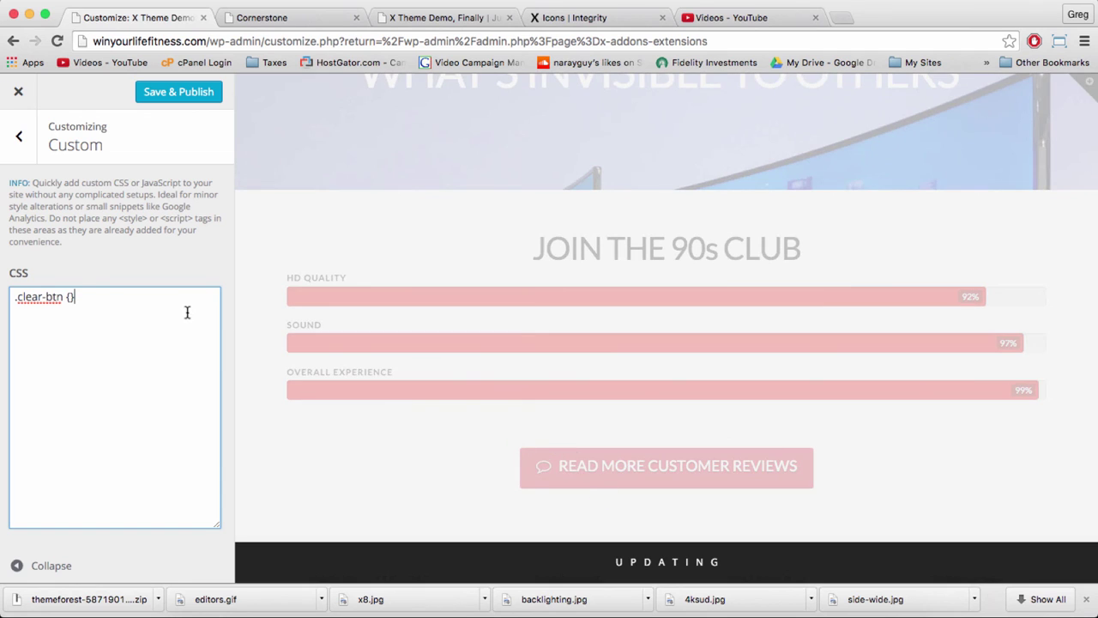